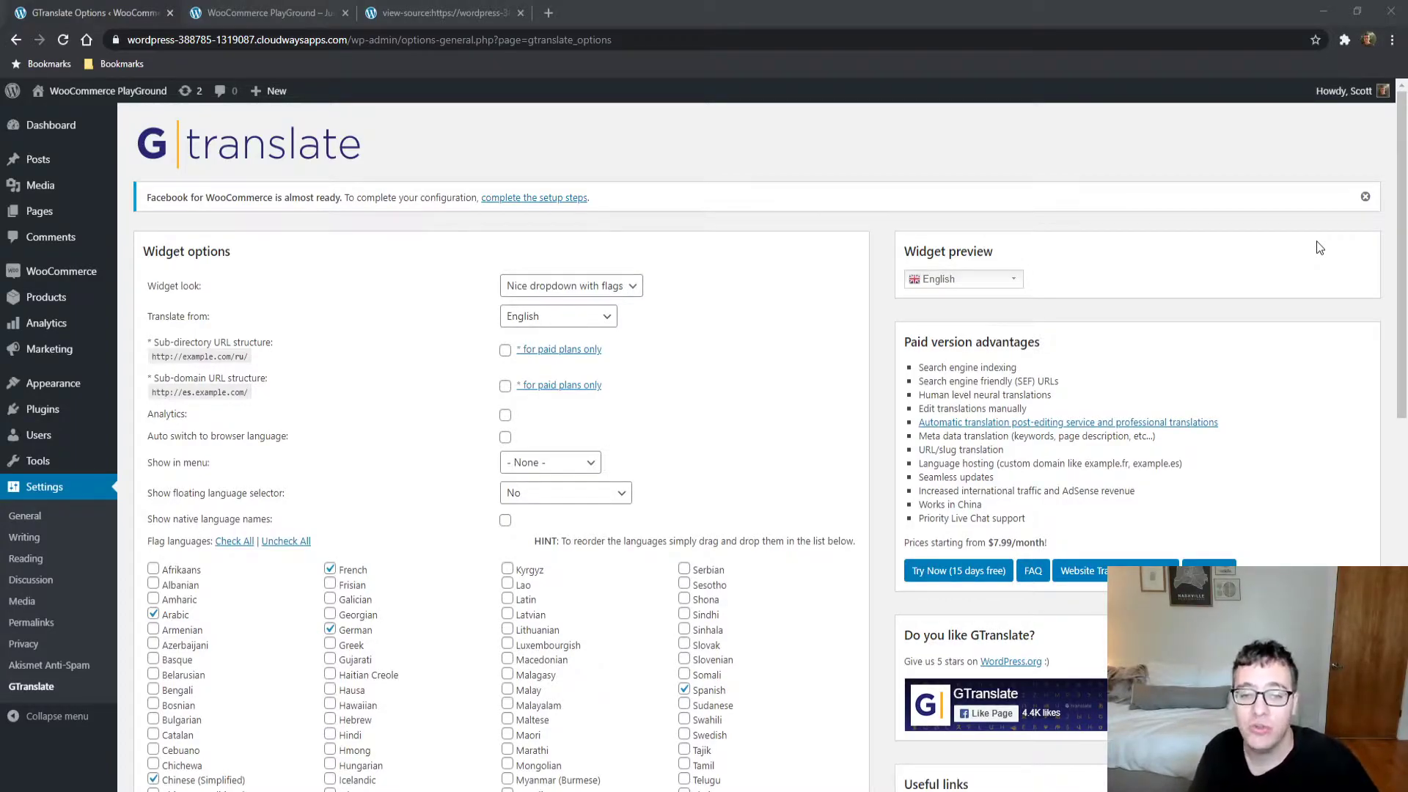
- Open the widget look choices and test the preview's language list
click(1313, 131)
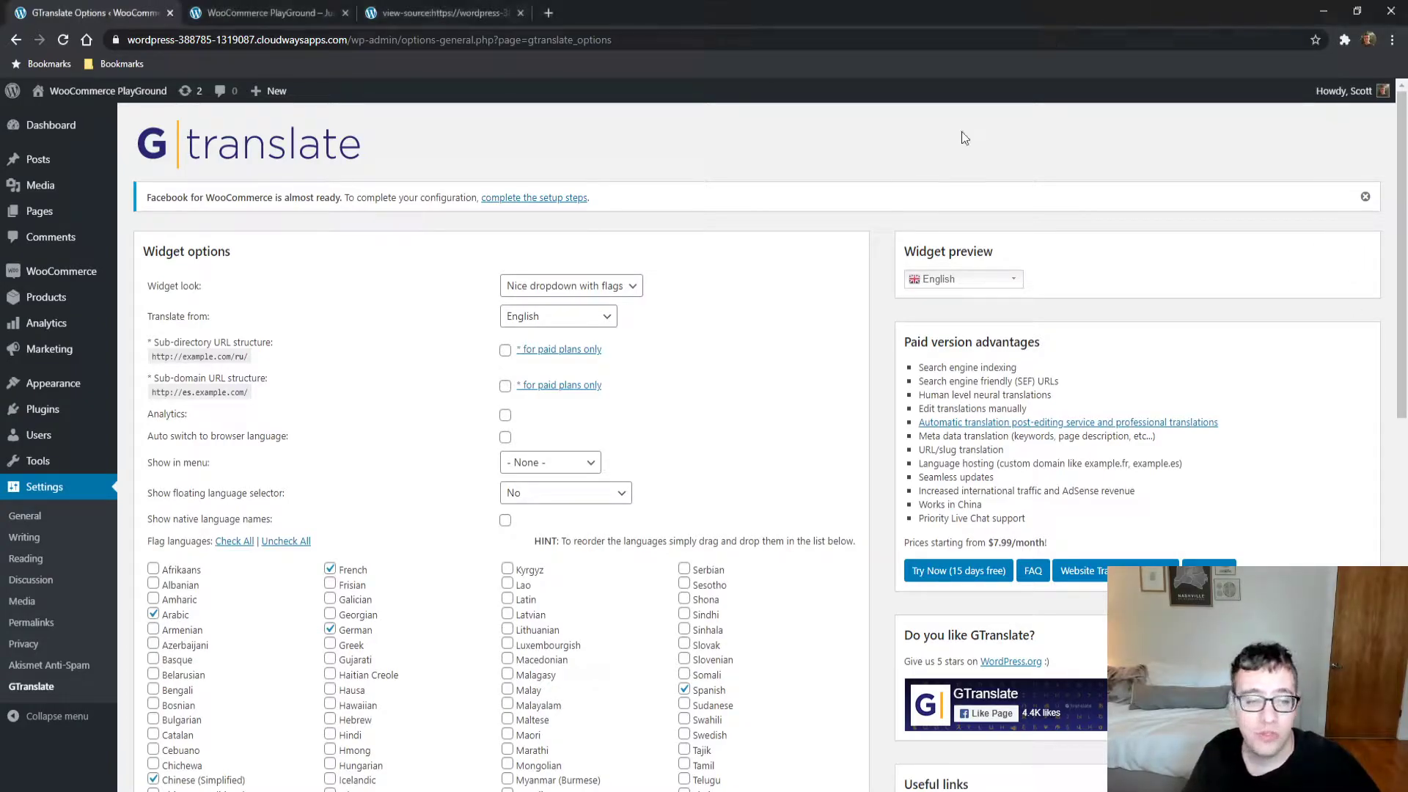
click(542, 295)
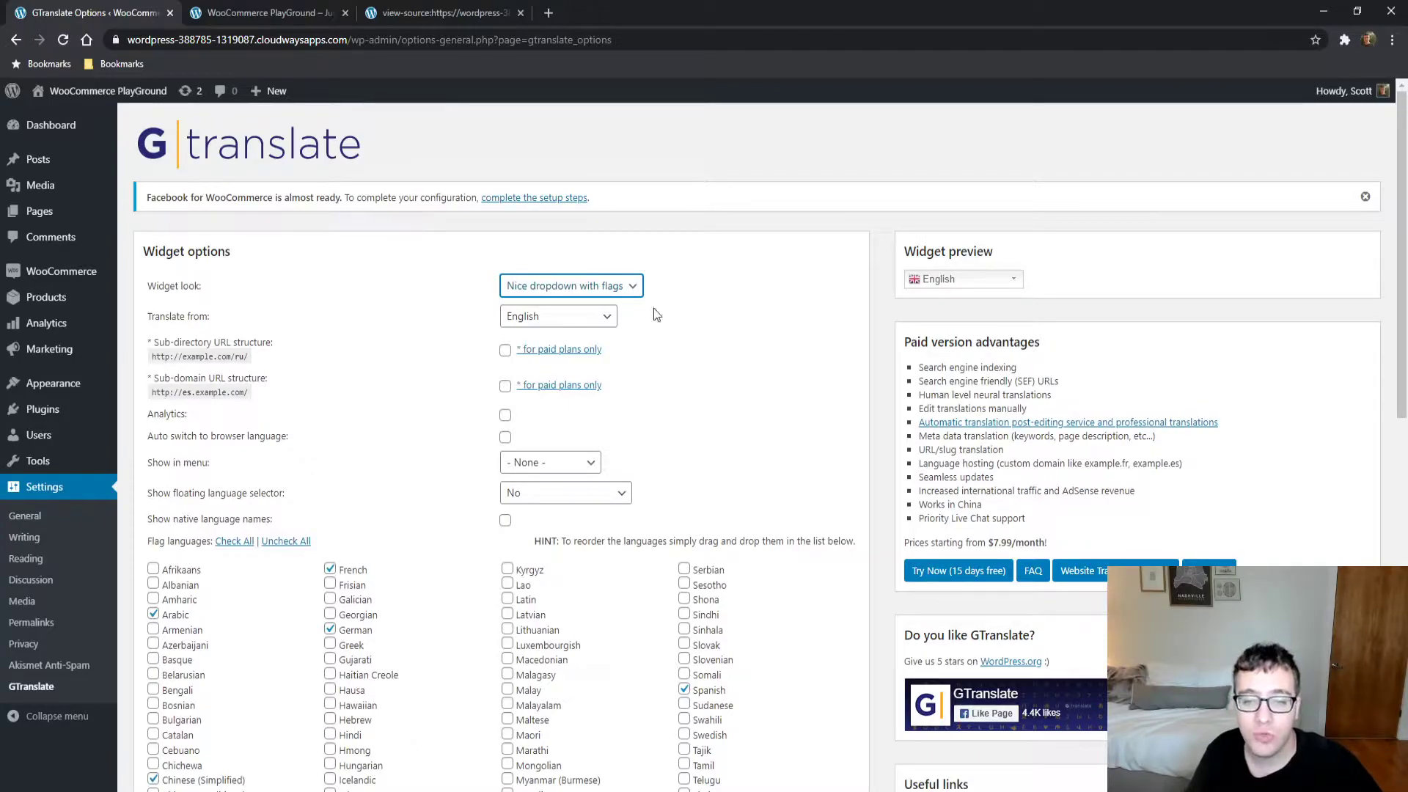
click(873, 286)
click(1016, 283)
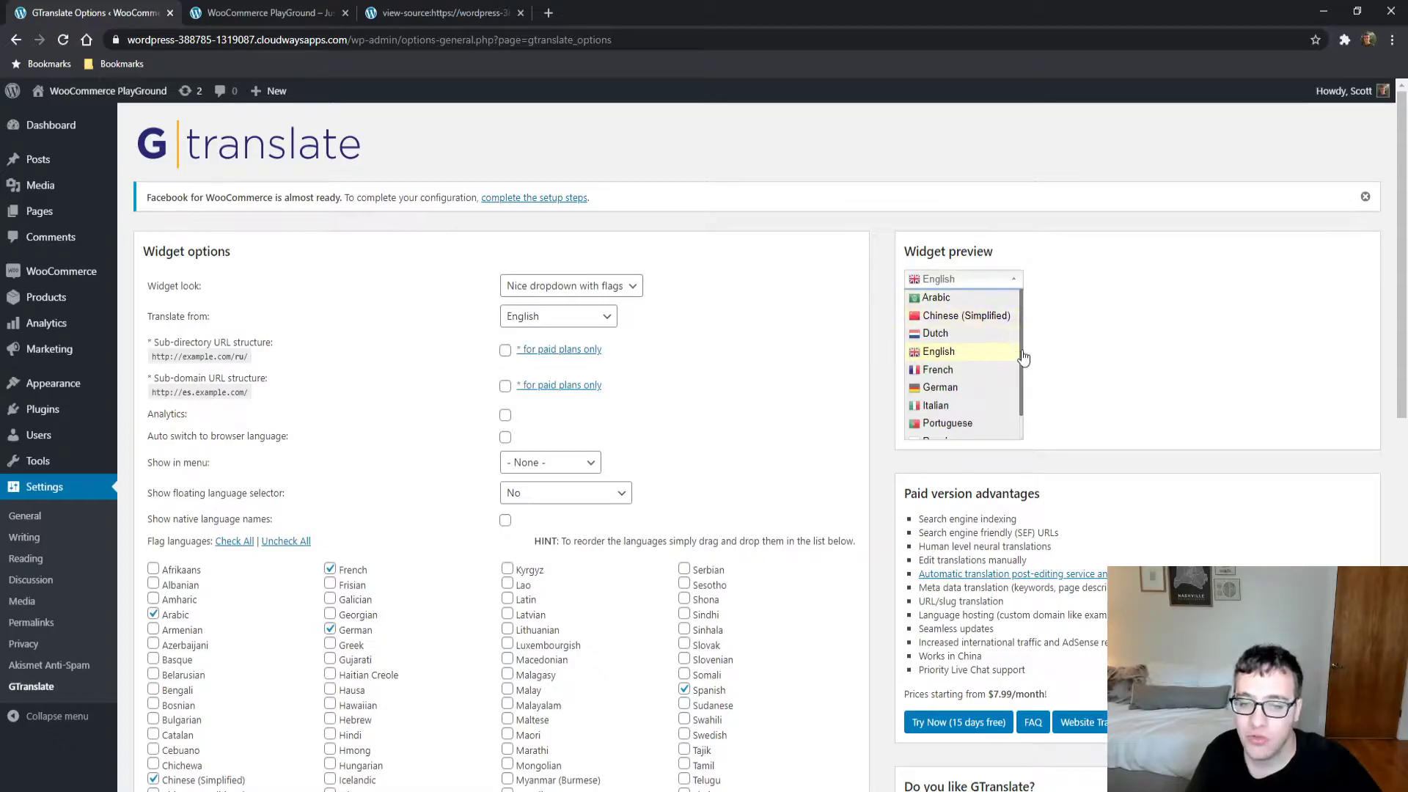
- Try the Flags and dropdown look, then return to Dropdown and test its Select Language box
click(594, 286)
click(597, 304)
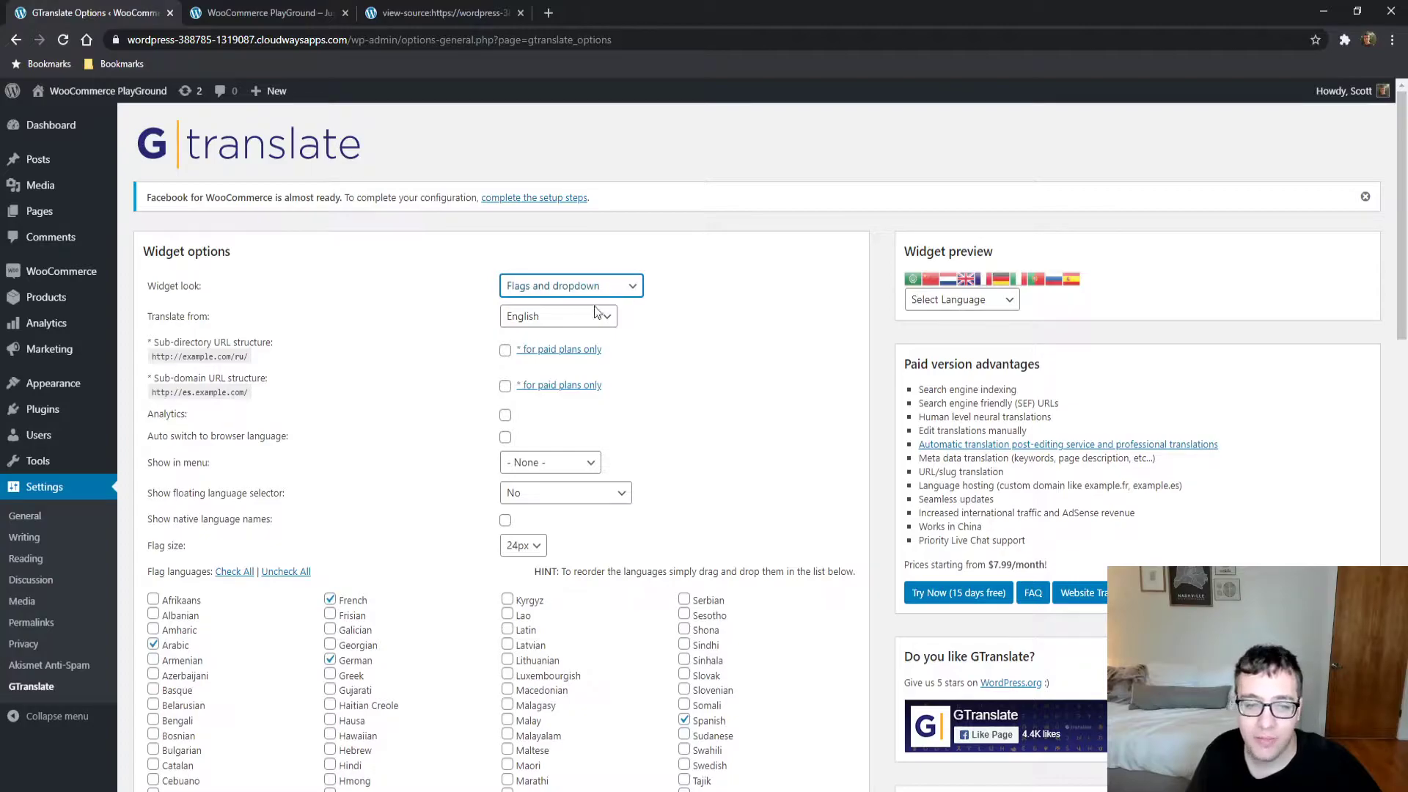
key(Up)
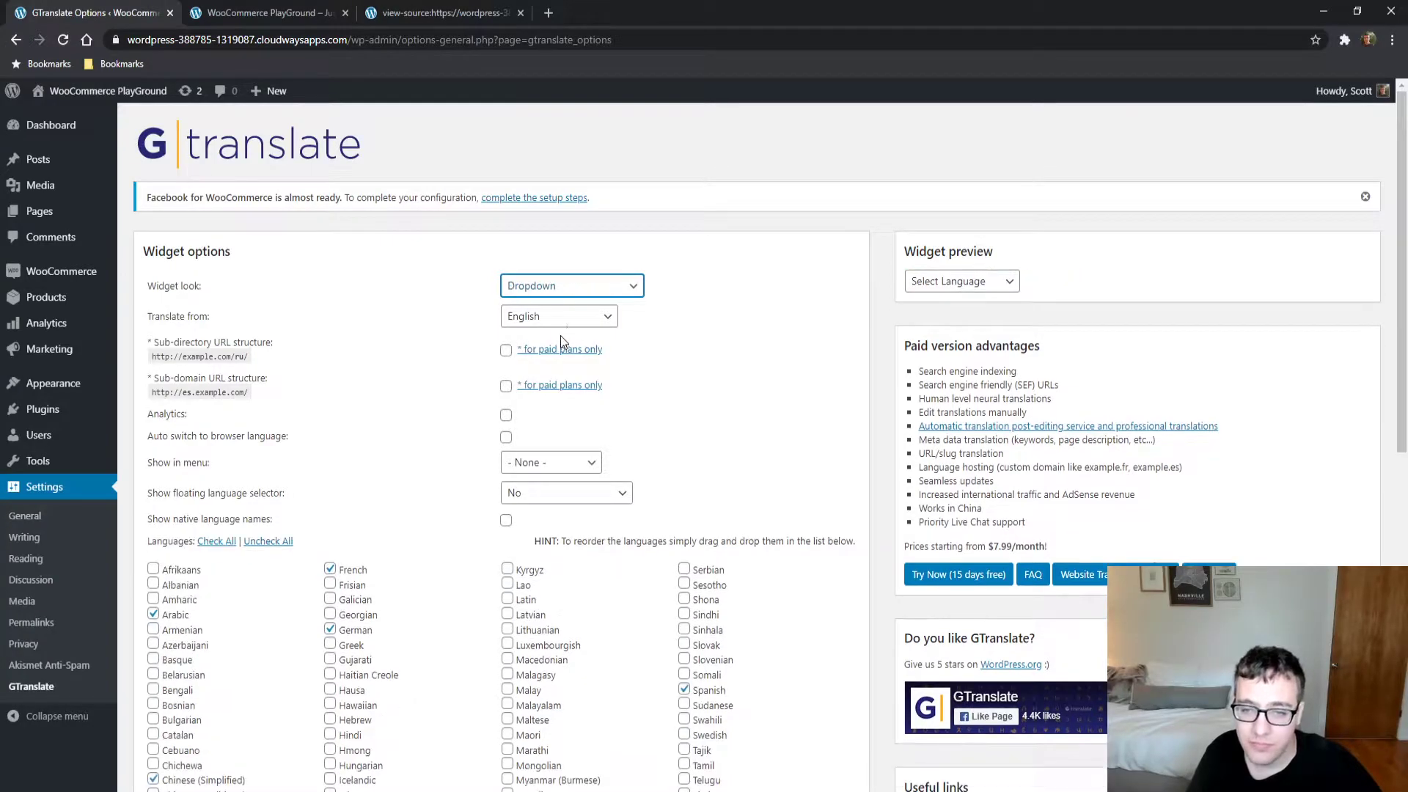
click(990, 284)
click(854, 312)
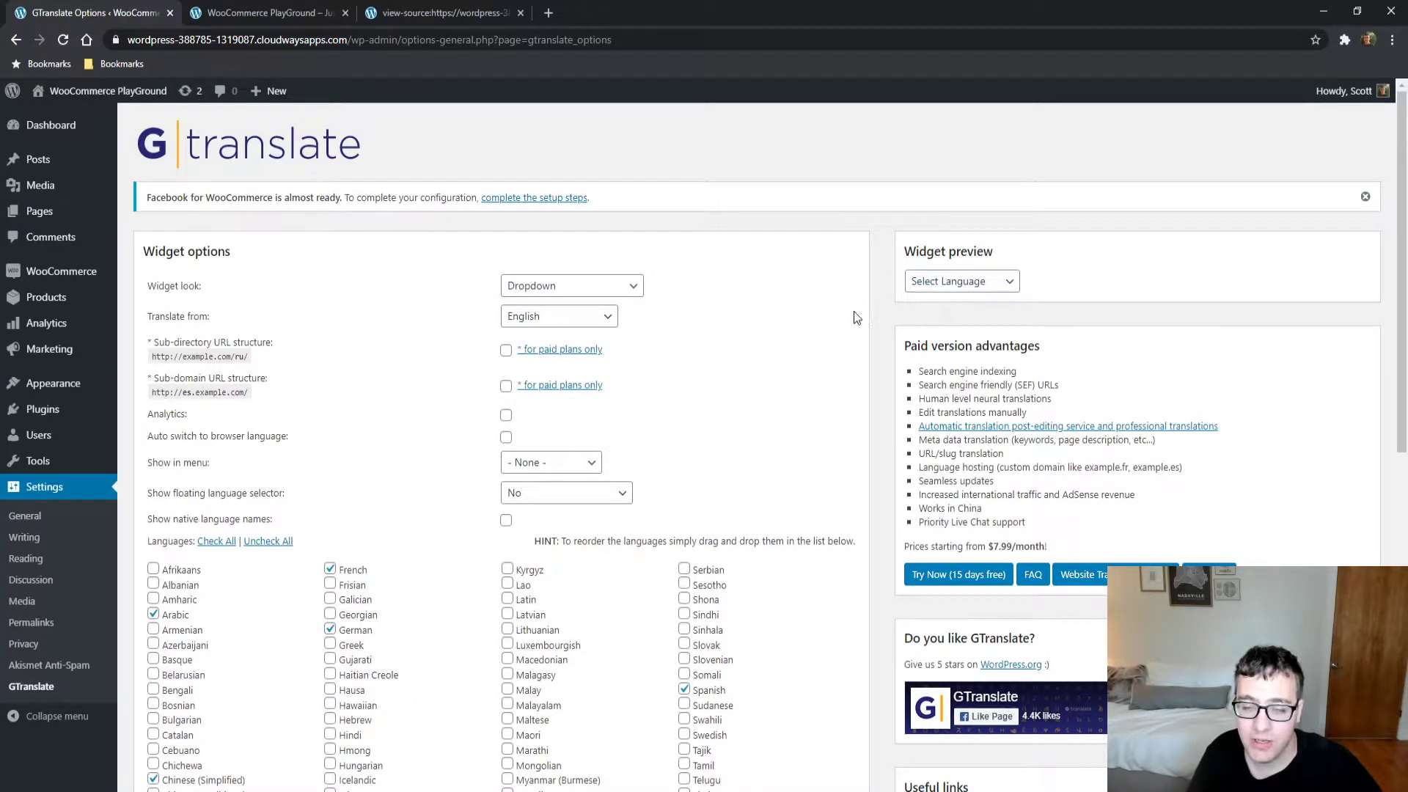
click(925, 290)
click(878, 249)
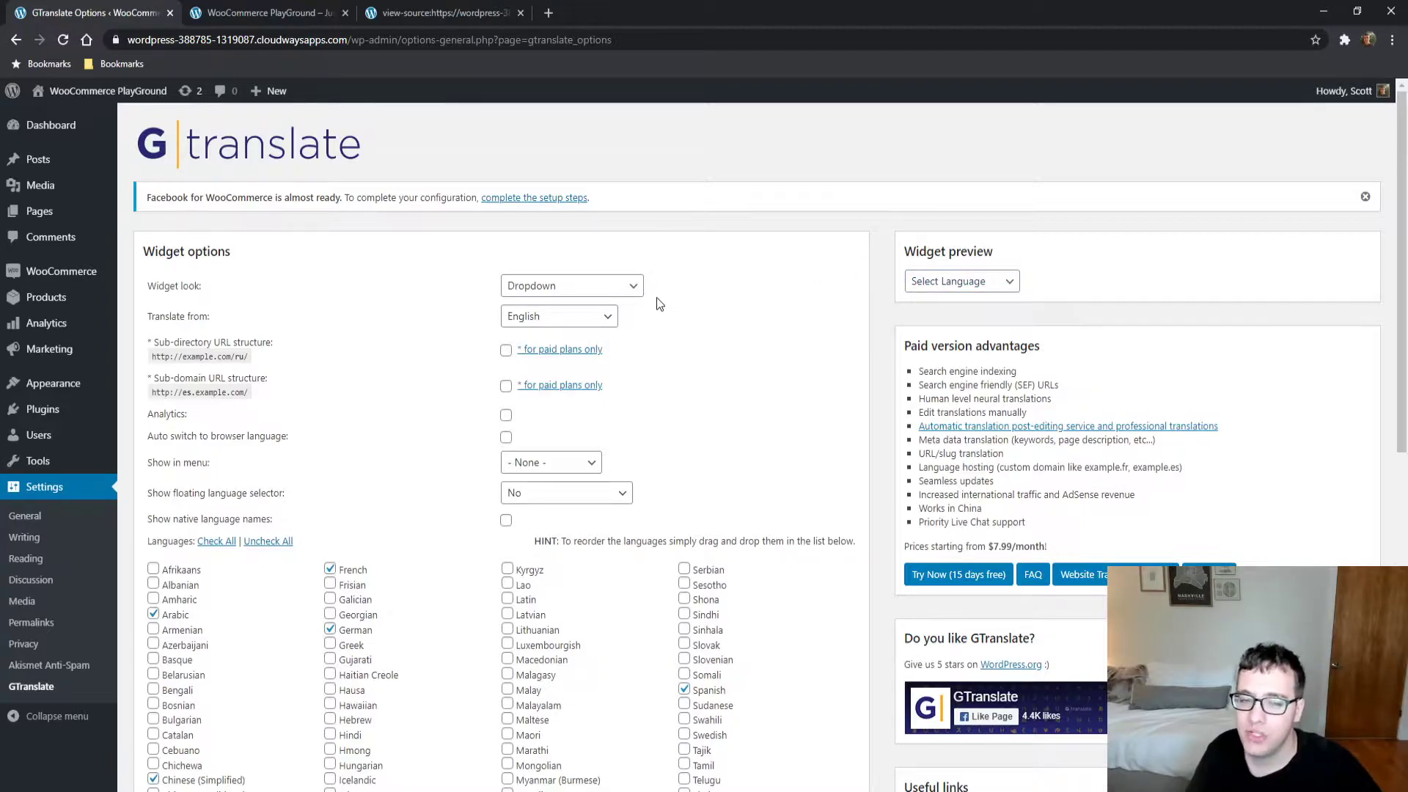
- Step the widget look through Flags, Language names, Language codes and Globe, testing the globe preview
click(582, 288)
key(Up)
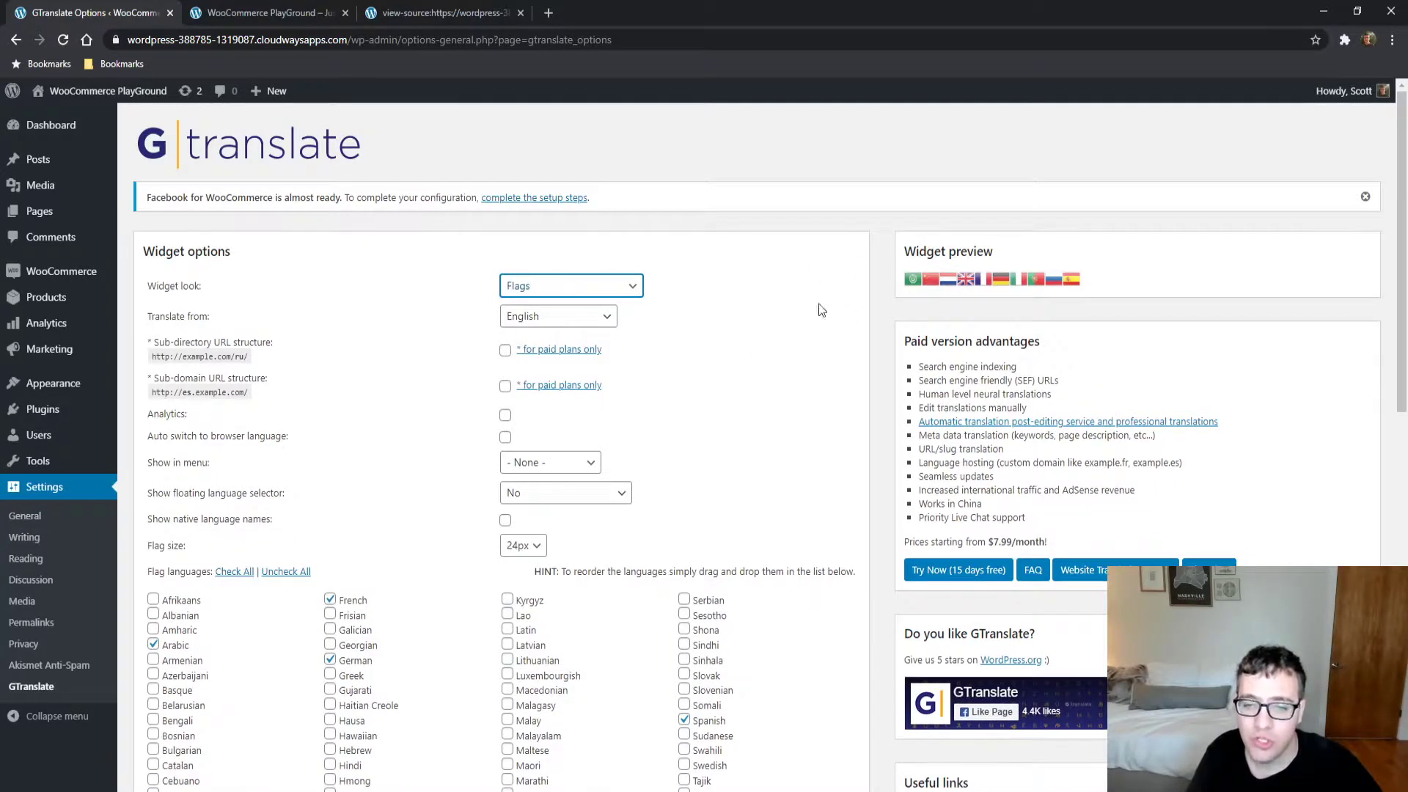
key(Down)
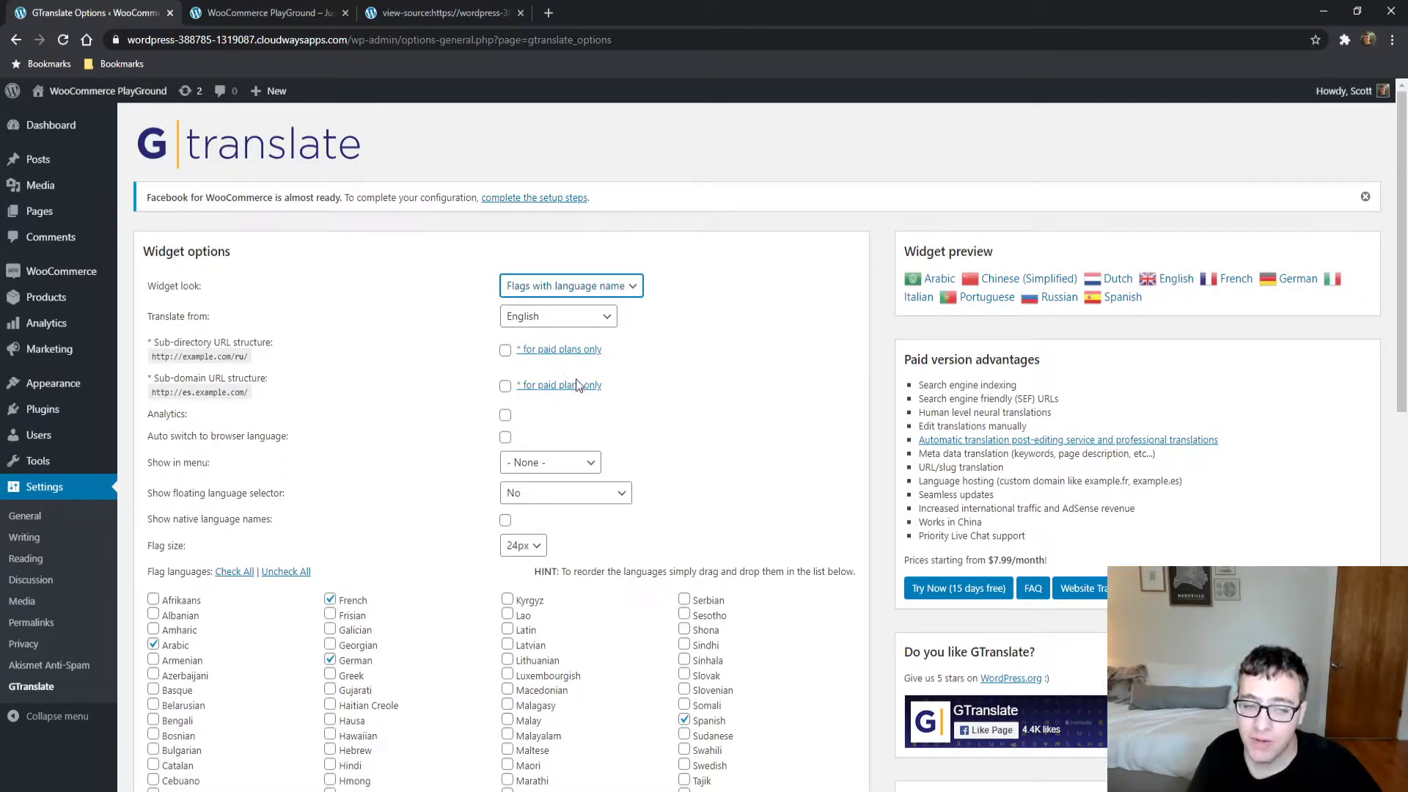
key(Down)
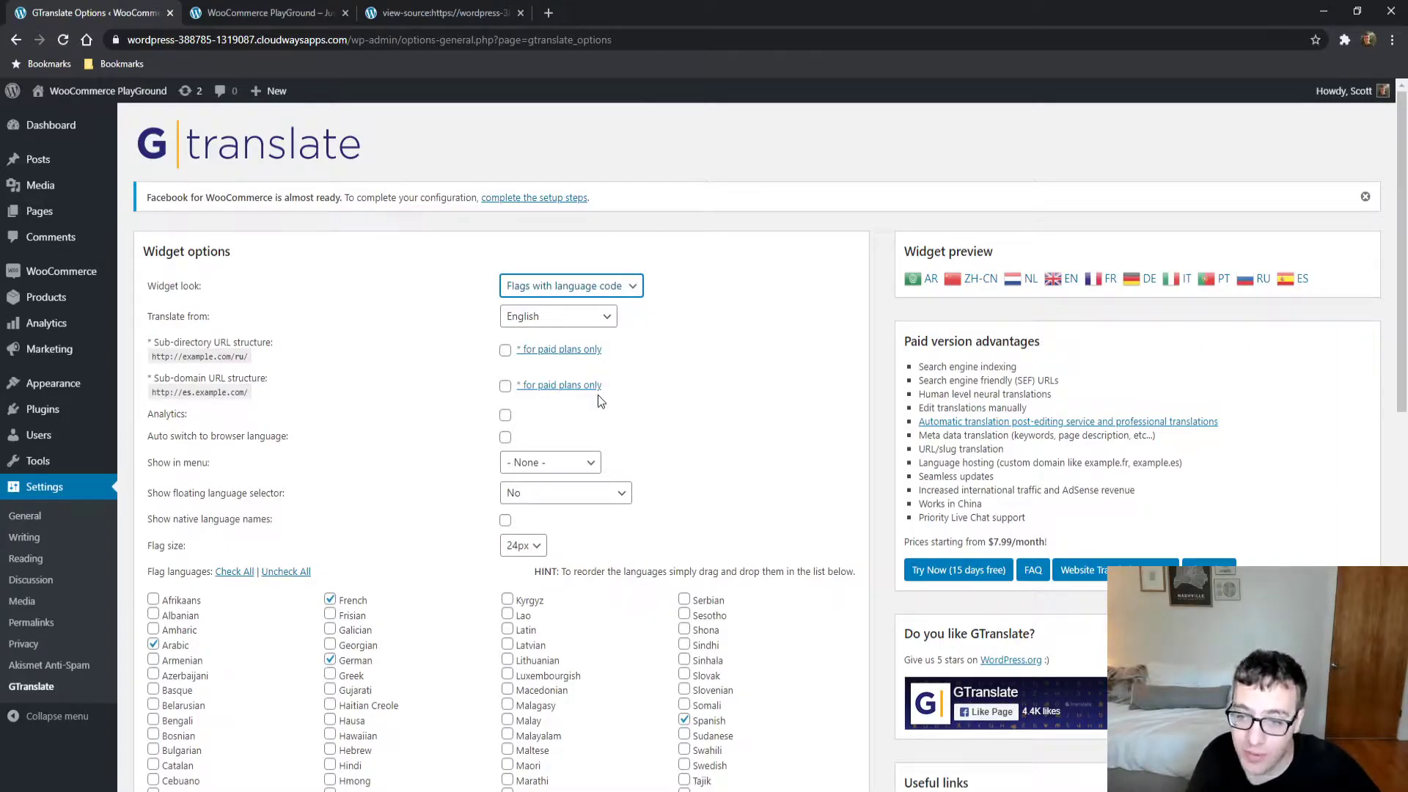
key(Down)
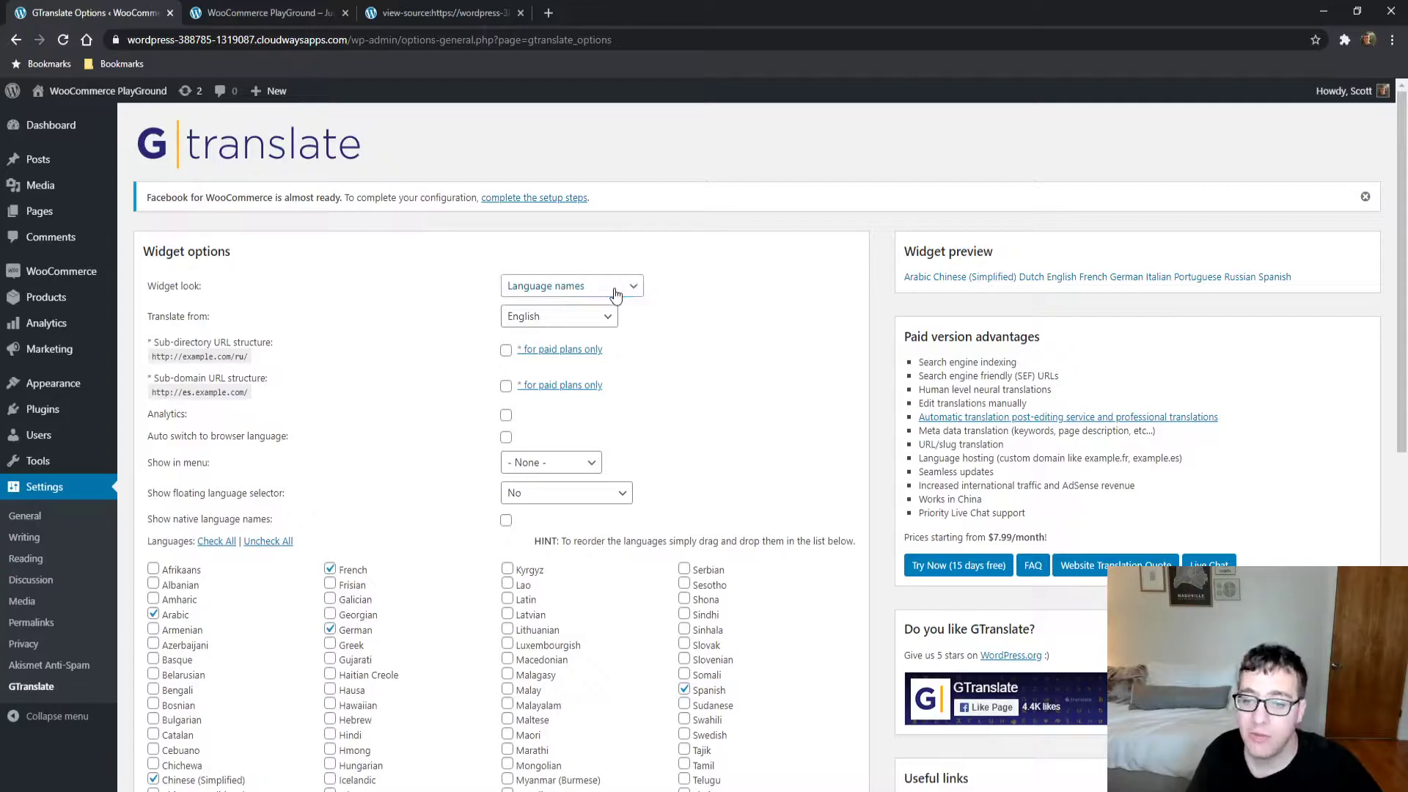
key(Down)
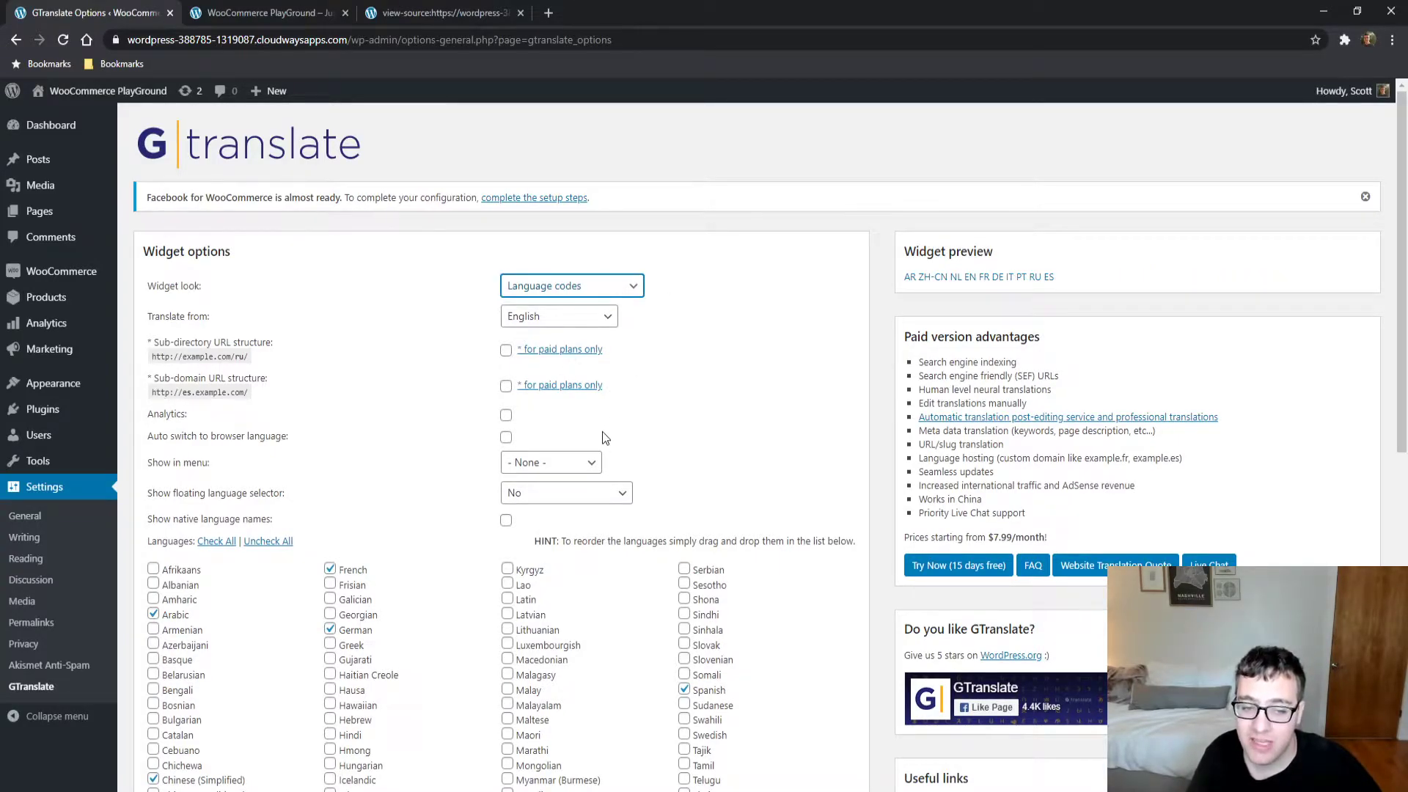
key(Down)
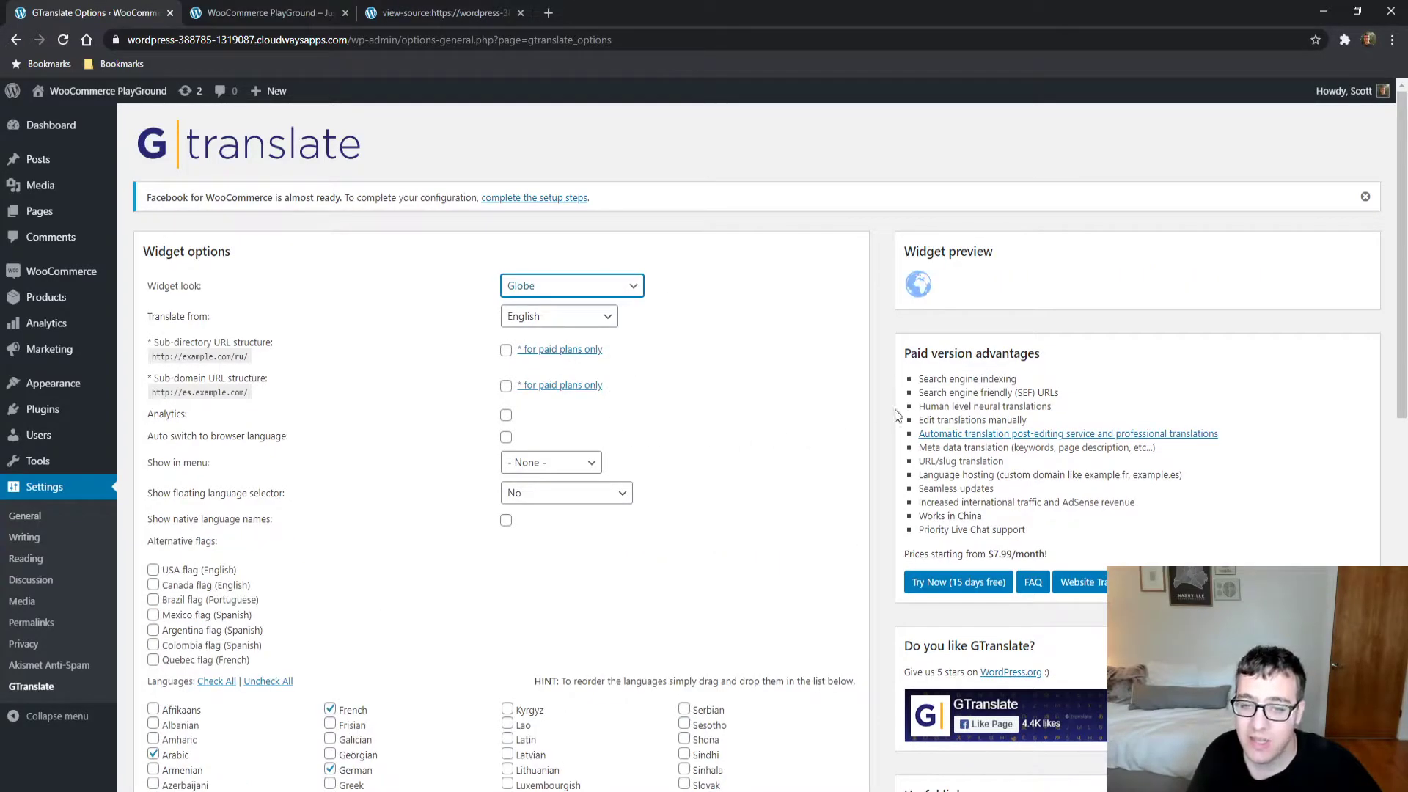
click(919, 286)
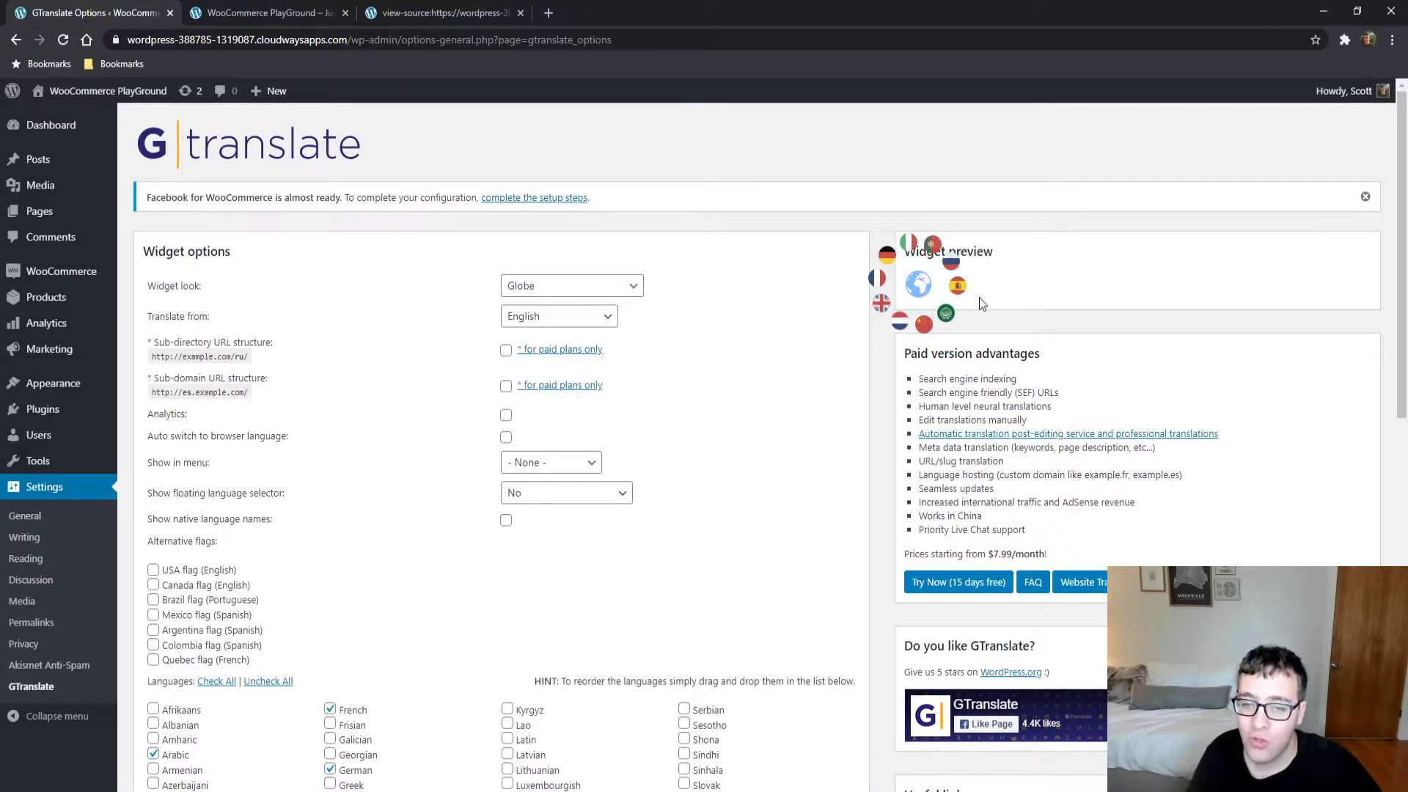
- Test the (beta) Popup look's language list, then settle the widget look on Dropdown
click(596, 294)
click(621, 448)
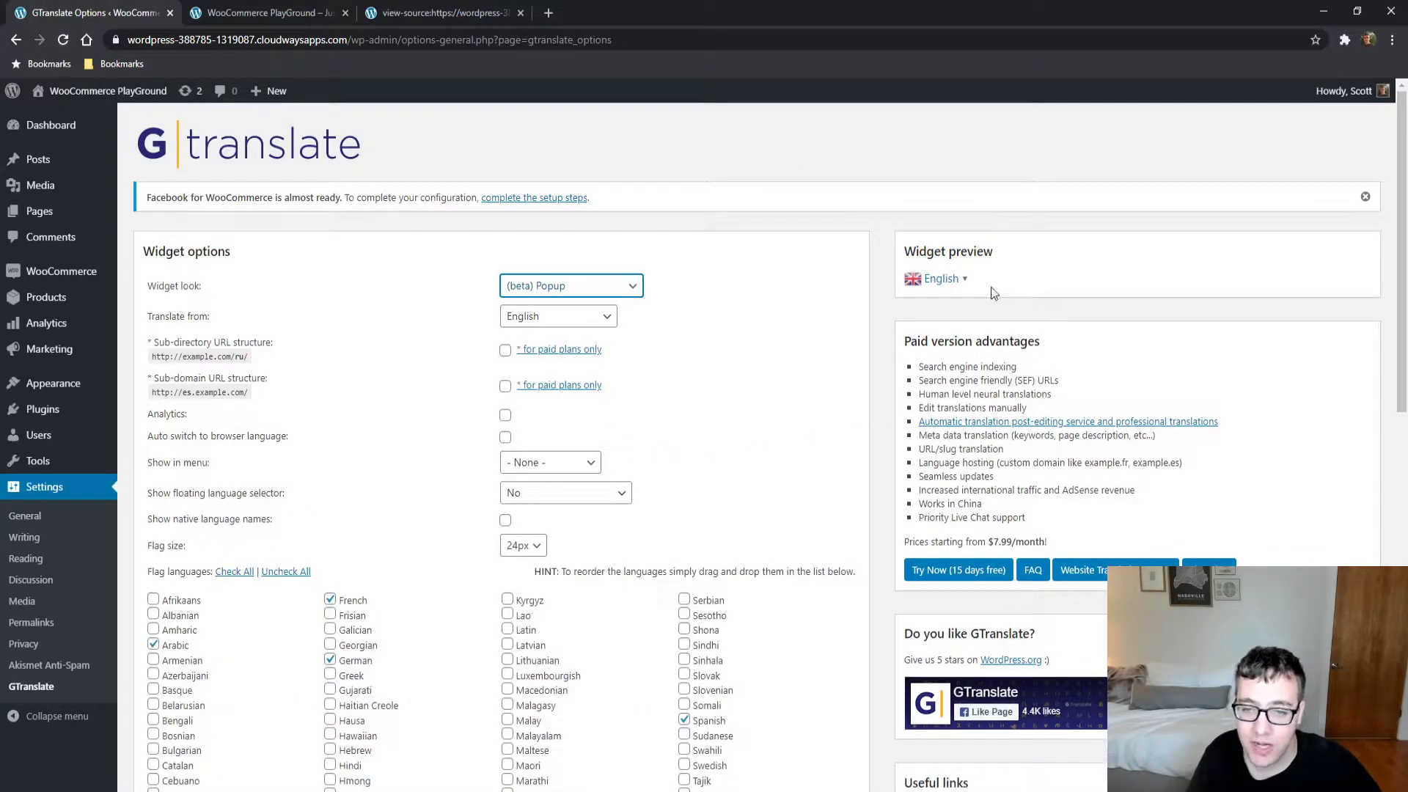
click(957, 282)
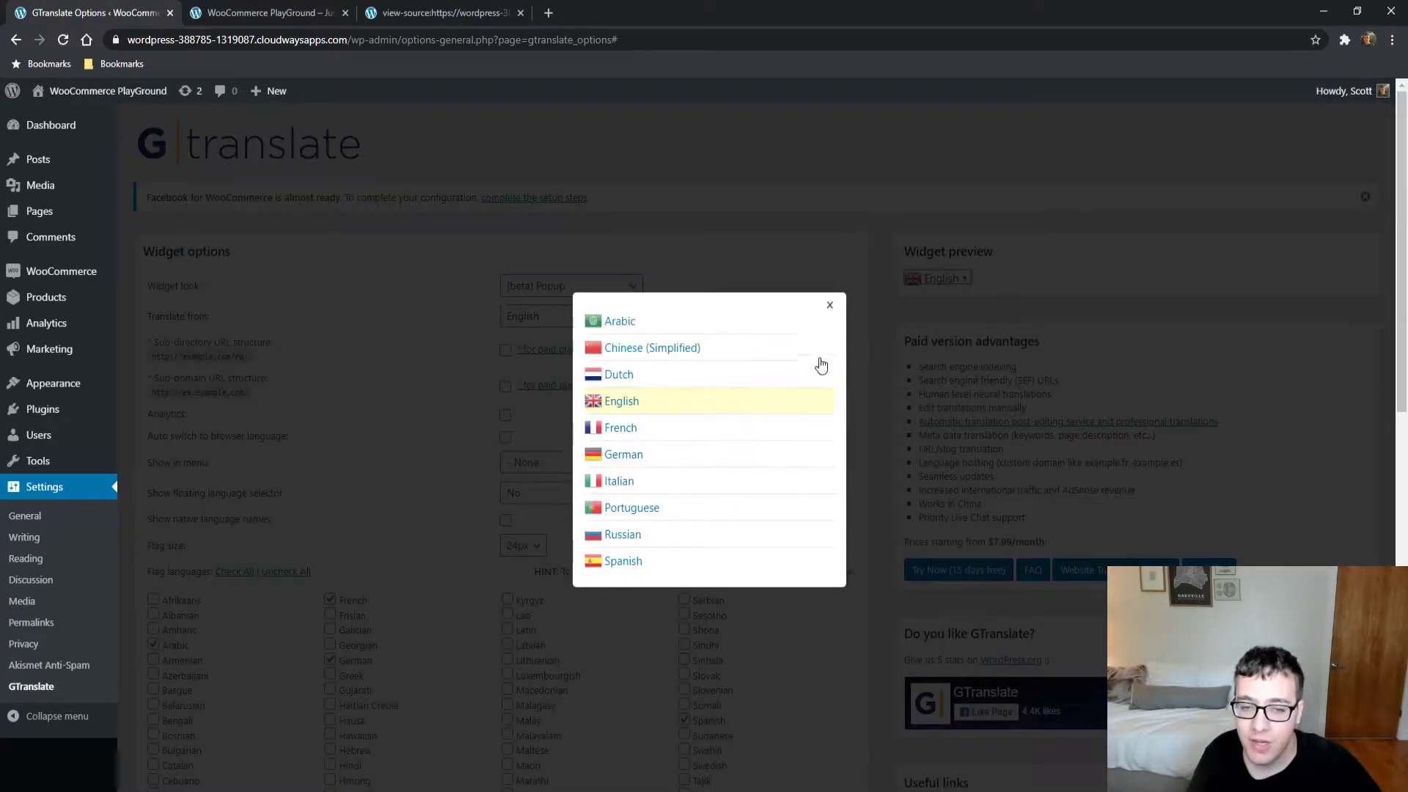
click(829, 305)
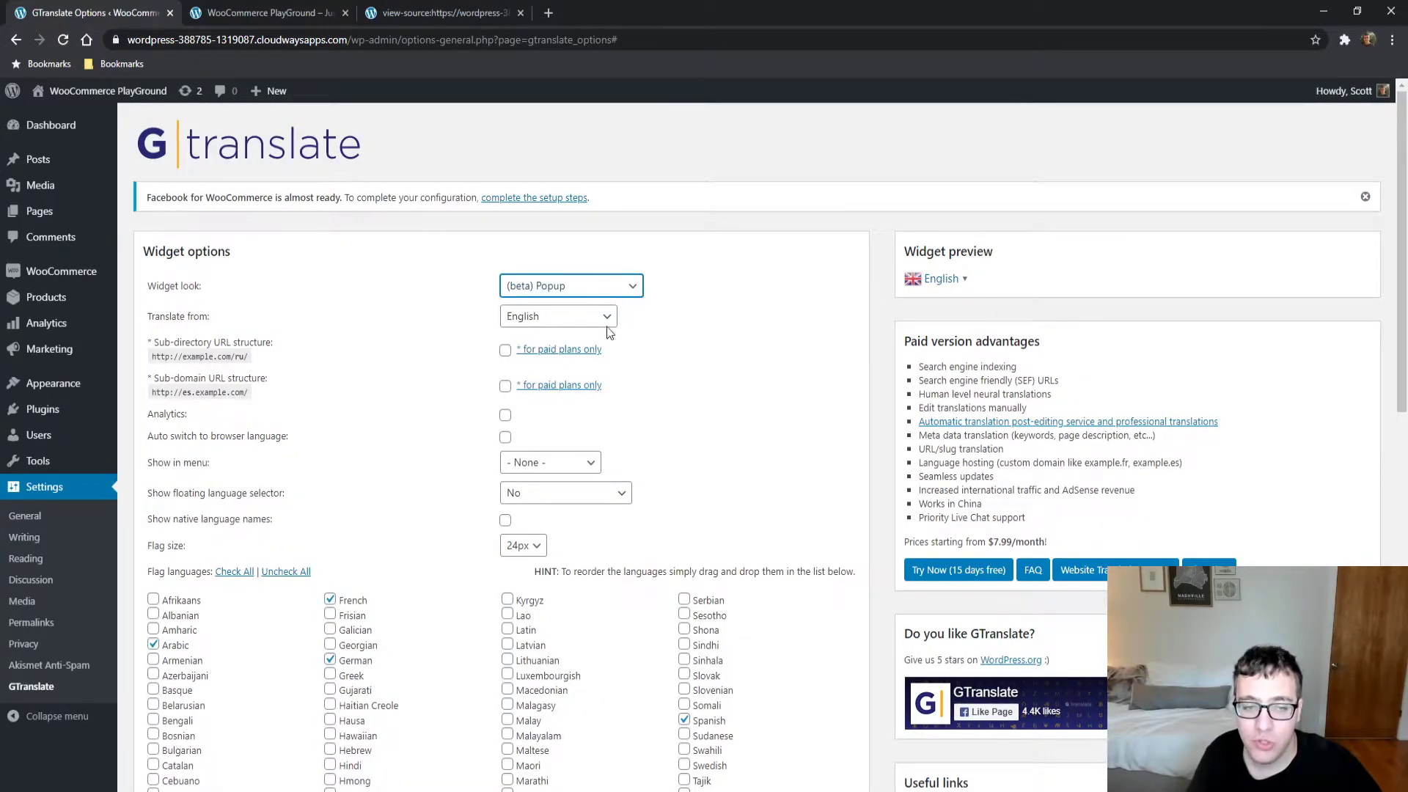
key(f)
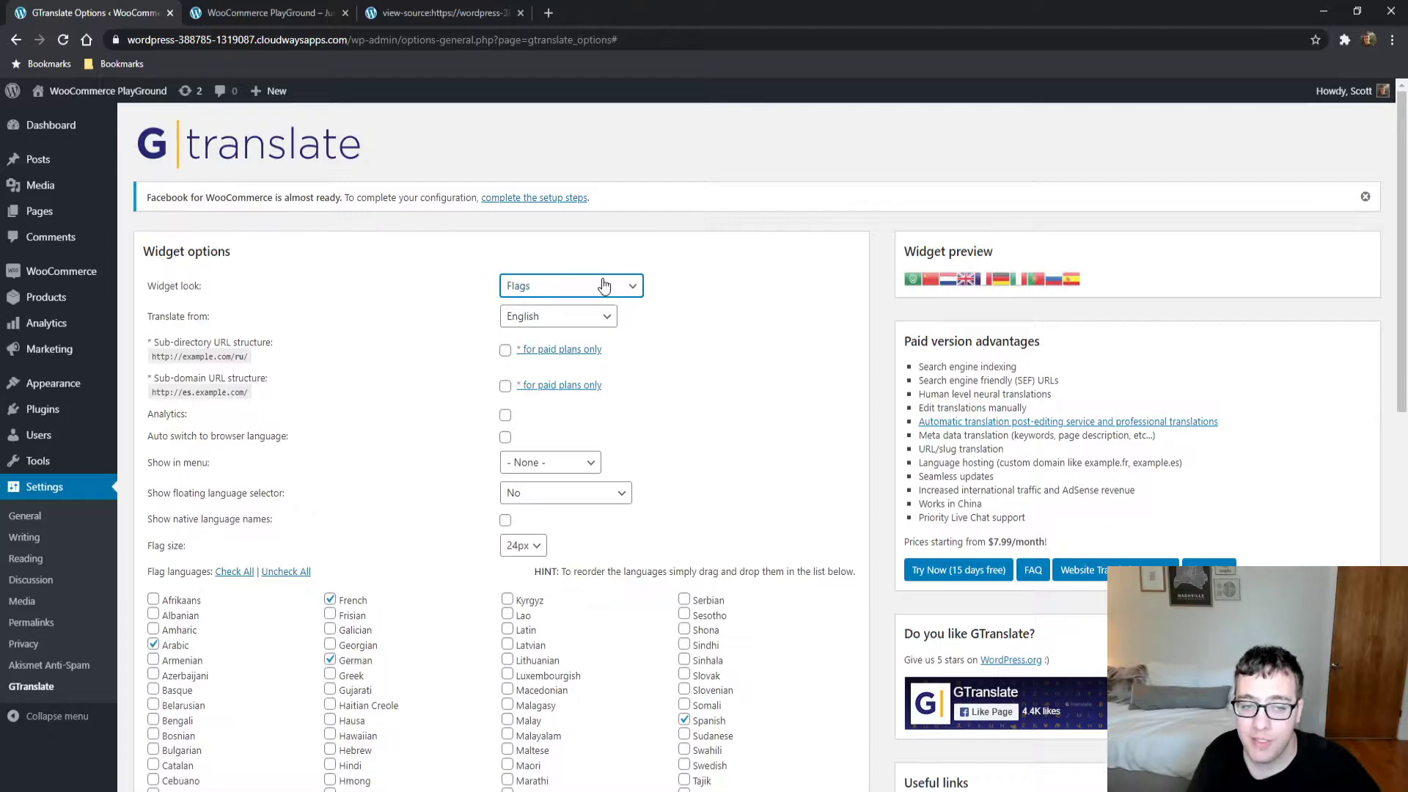
key(d)
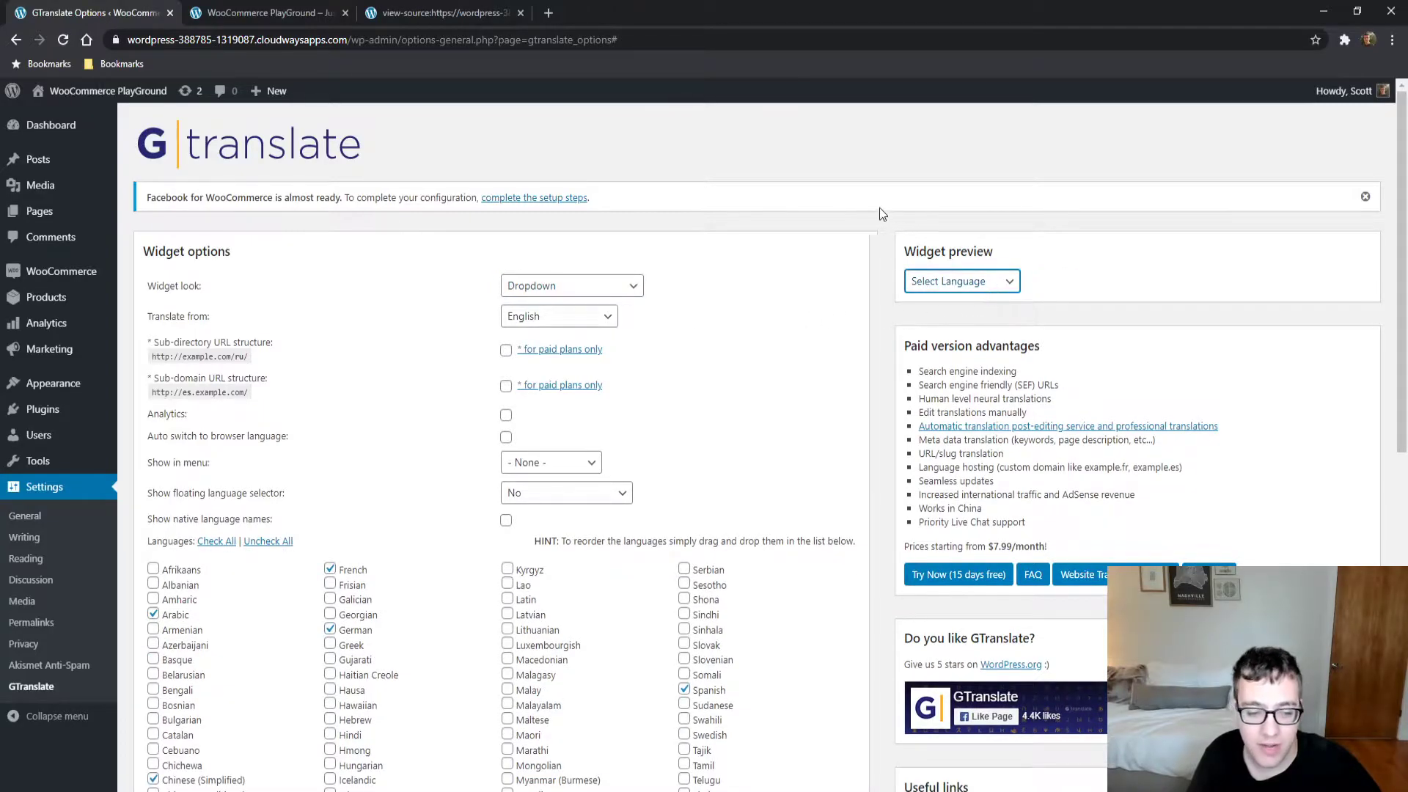
- Inspect the source language and sub-directory URL structure settings
click(547, 316)
double_click(762, 327)
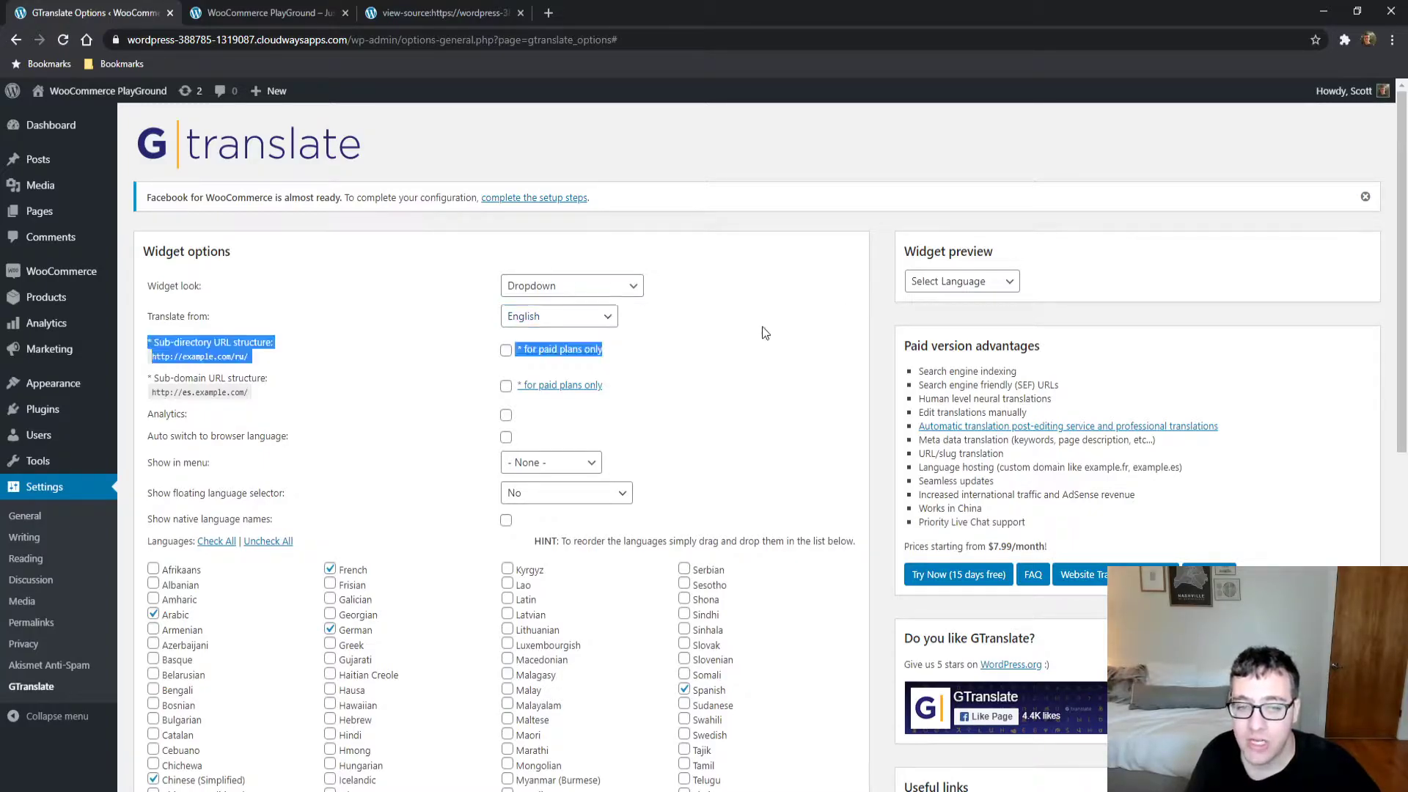
click(776, 323)
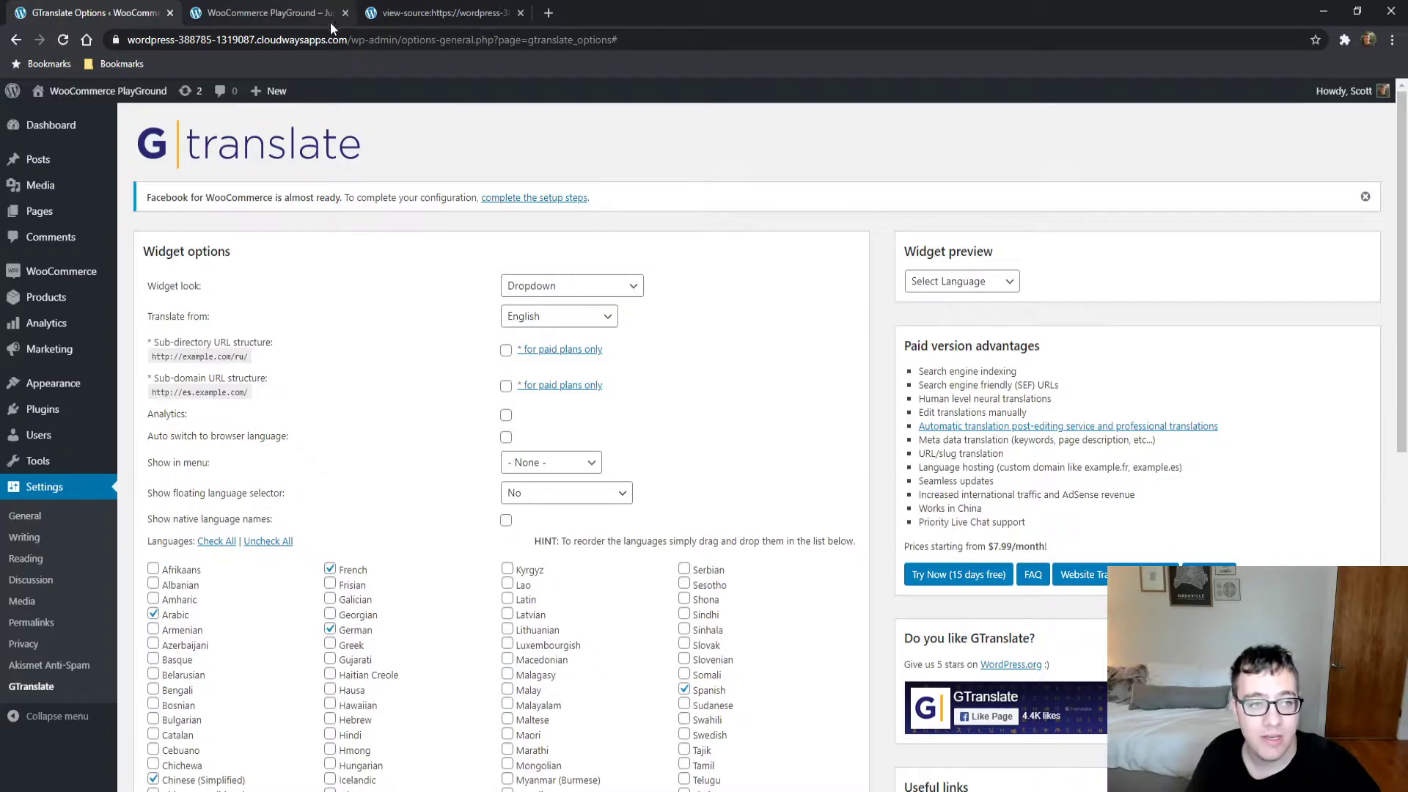
- Close the page-source tab and compare the WooCommerce PlayGround storefront with the settings page
click(519, 12)
click(294, 13)
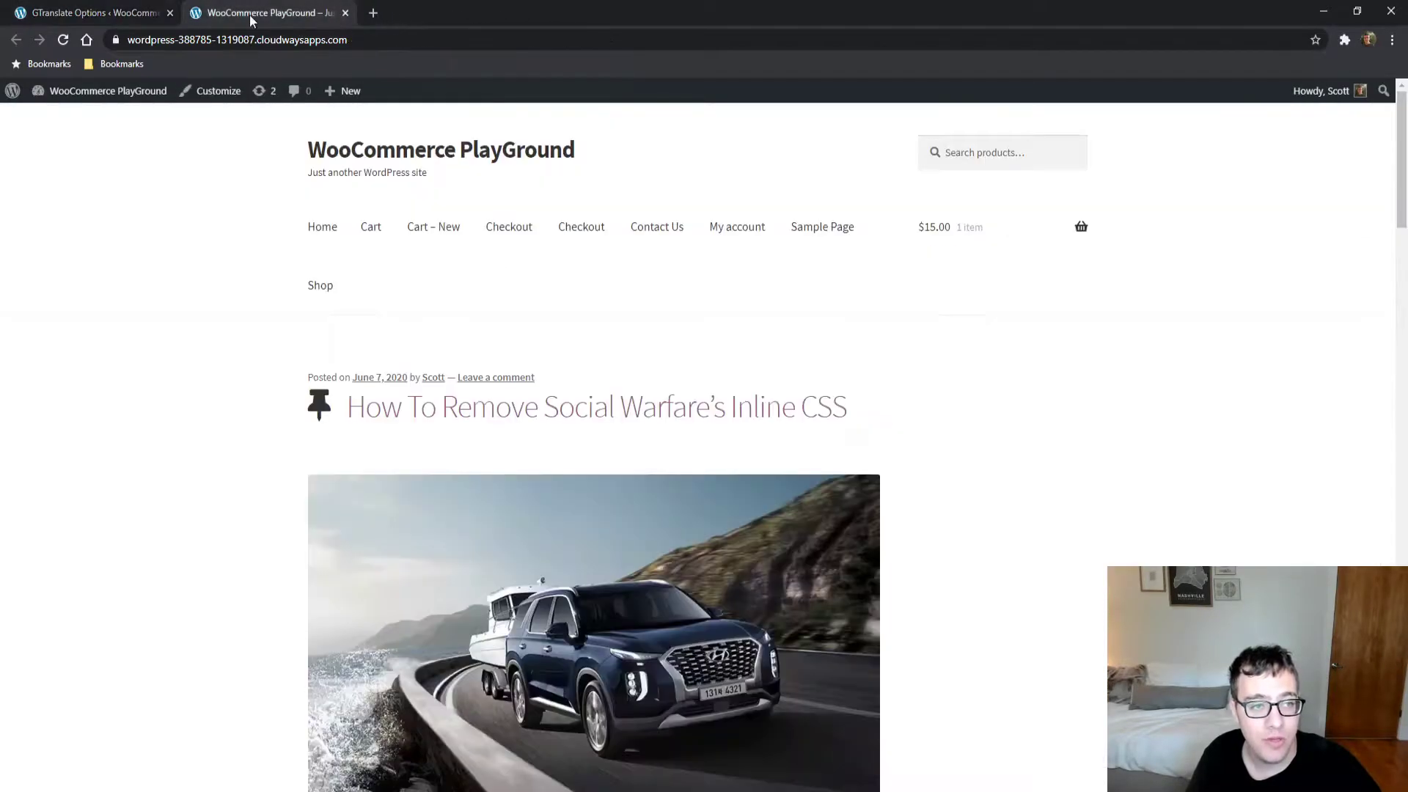
click(102, 8)
click(271, 12)
click(103, 9)
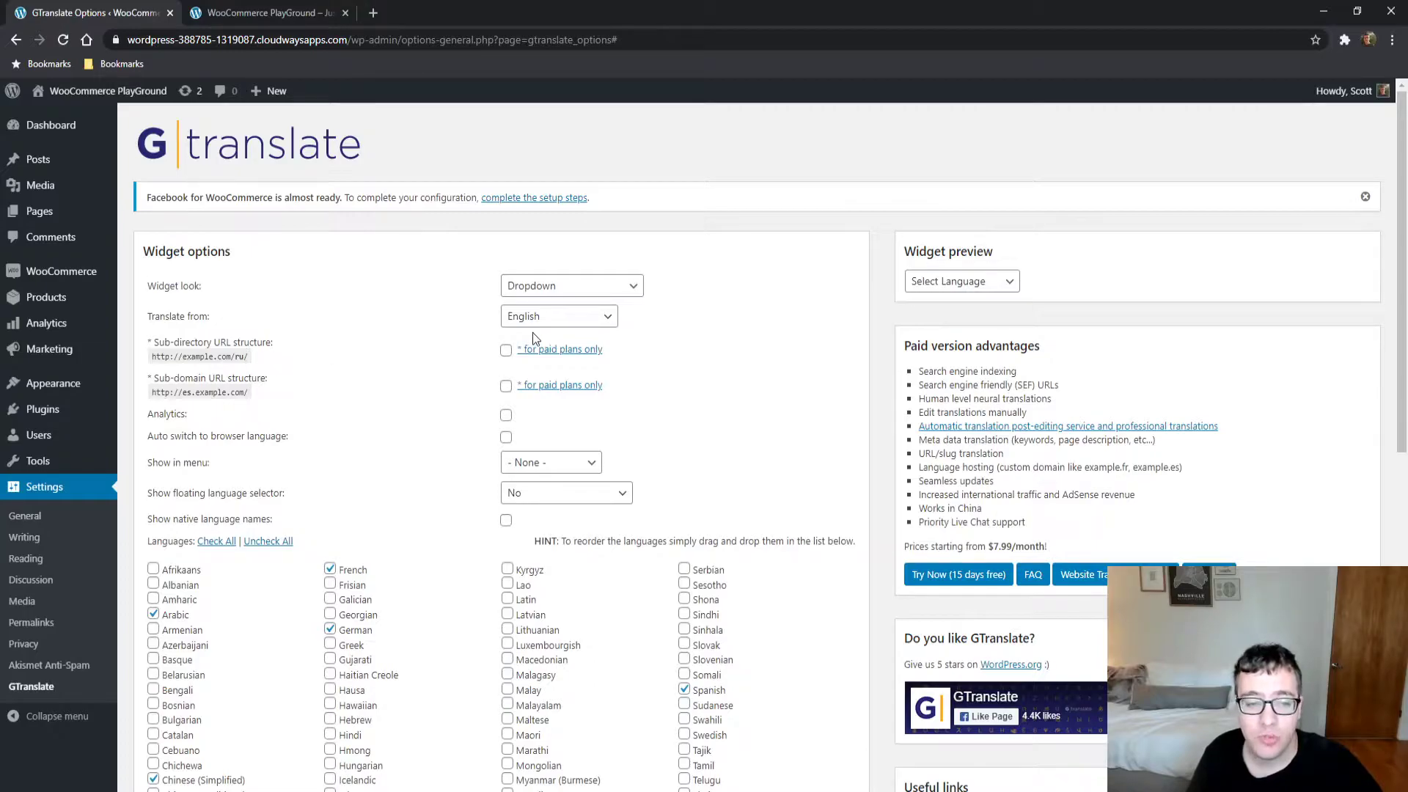
click(262, 8)
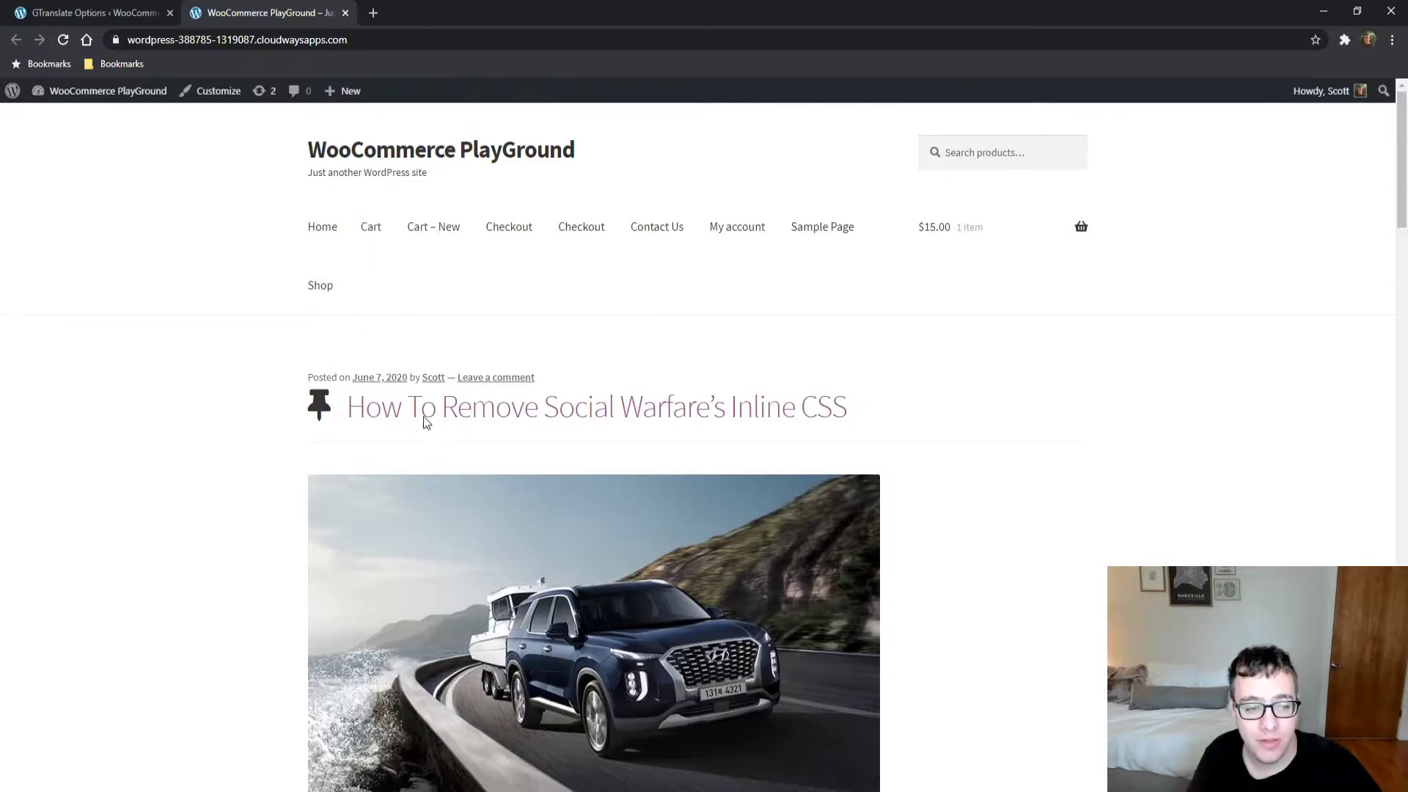
- Open the Social Warfare inline CSS post and load it with /ru inserted after the domain
click(461, 409)
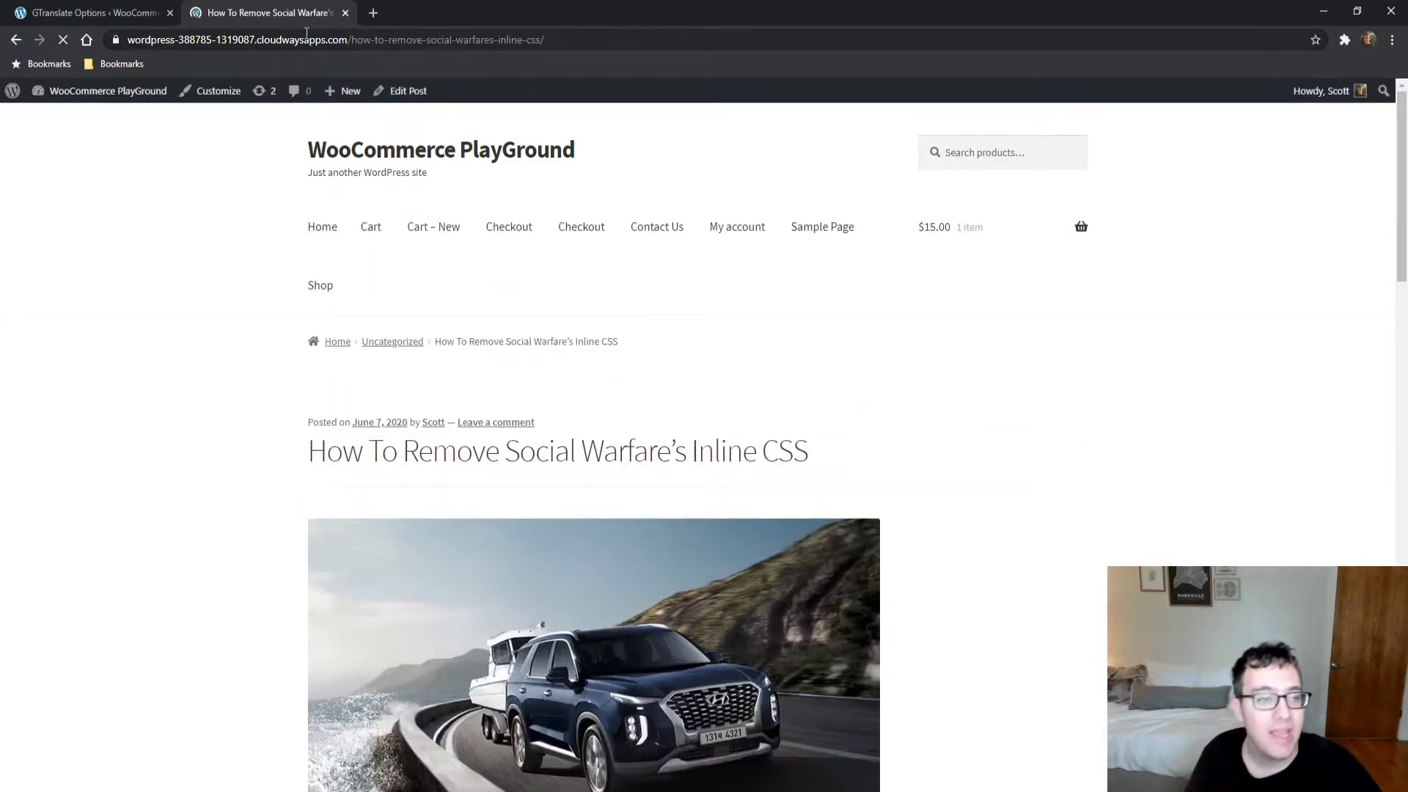
drag(546, 39, 352, 40)
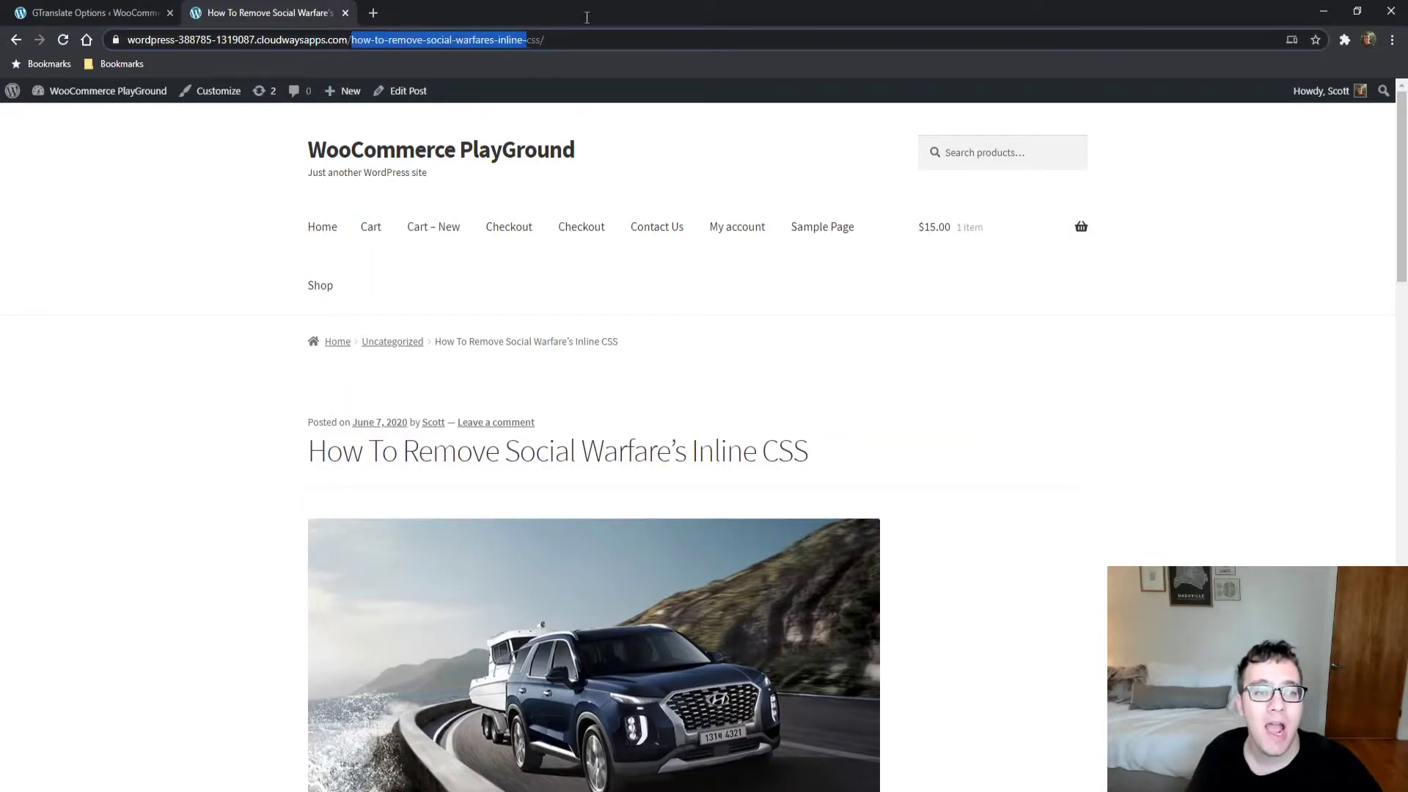
click(379, 39)
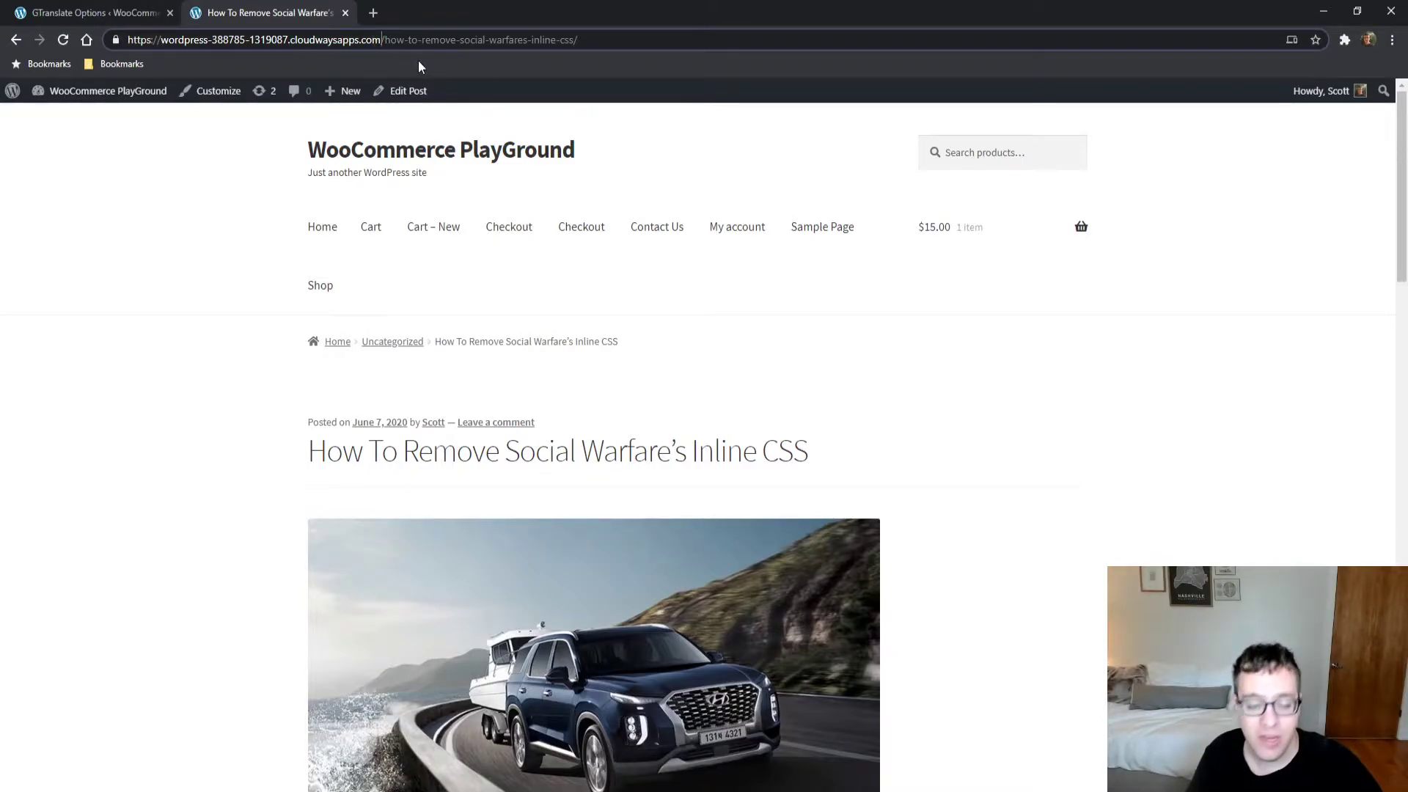
text(/ru)
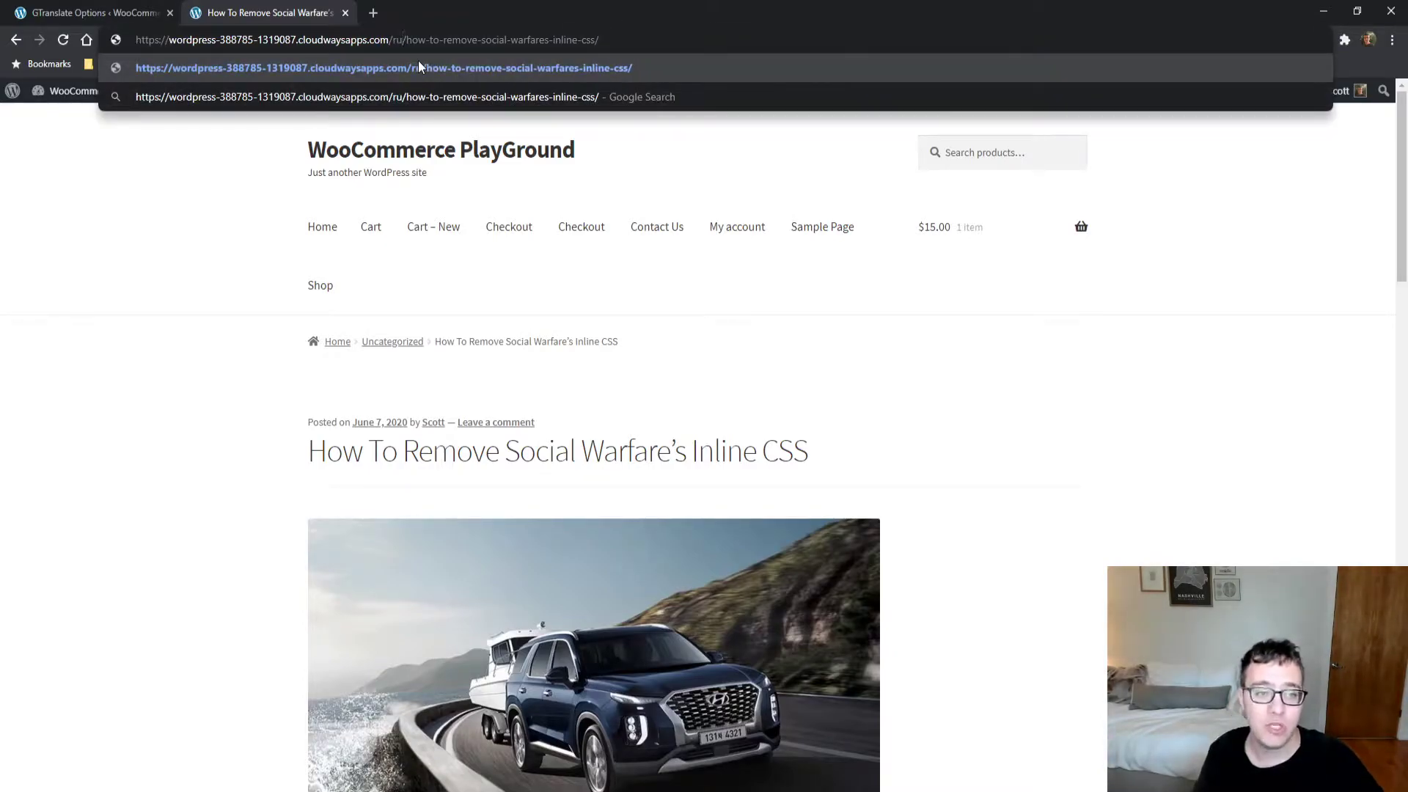
key(Return)
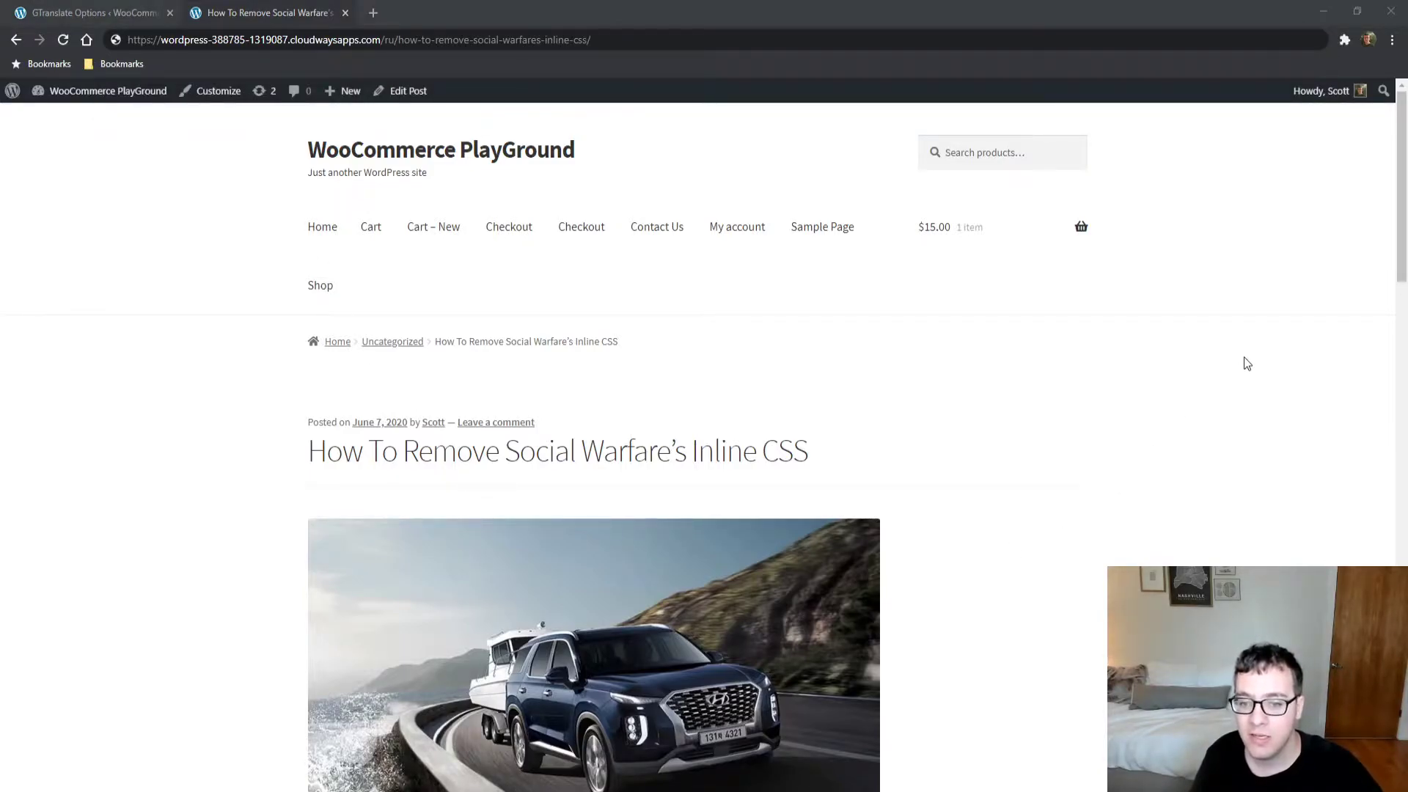
click(1118, 291)
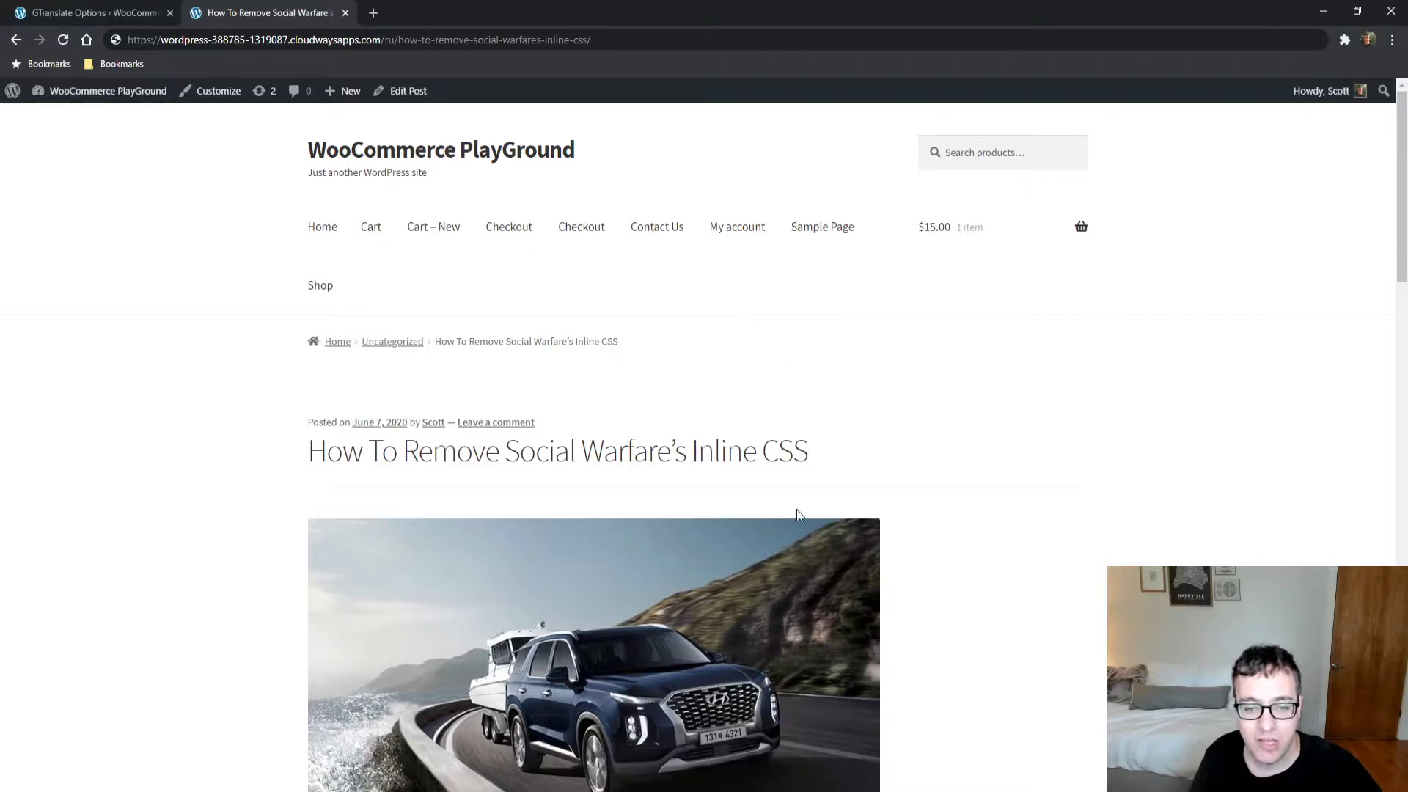
- Search the post's page source for 'hreflang', finding 0 matches, then return to the settings
key(ctrl+u)
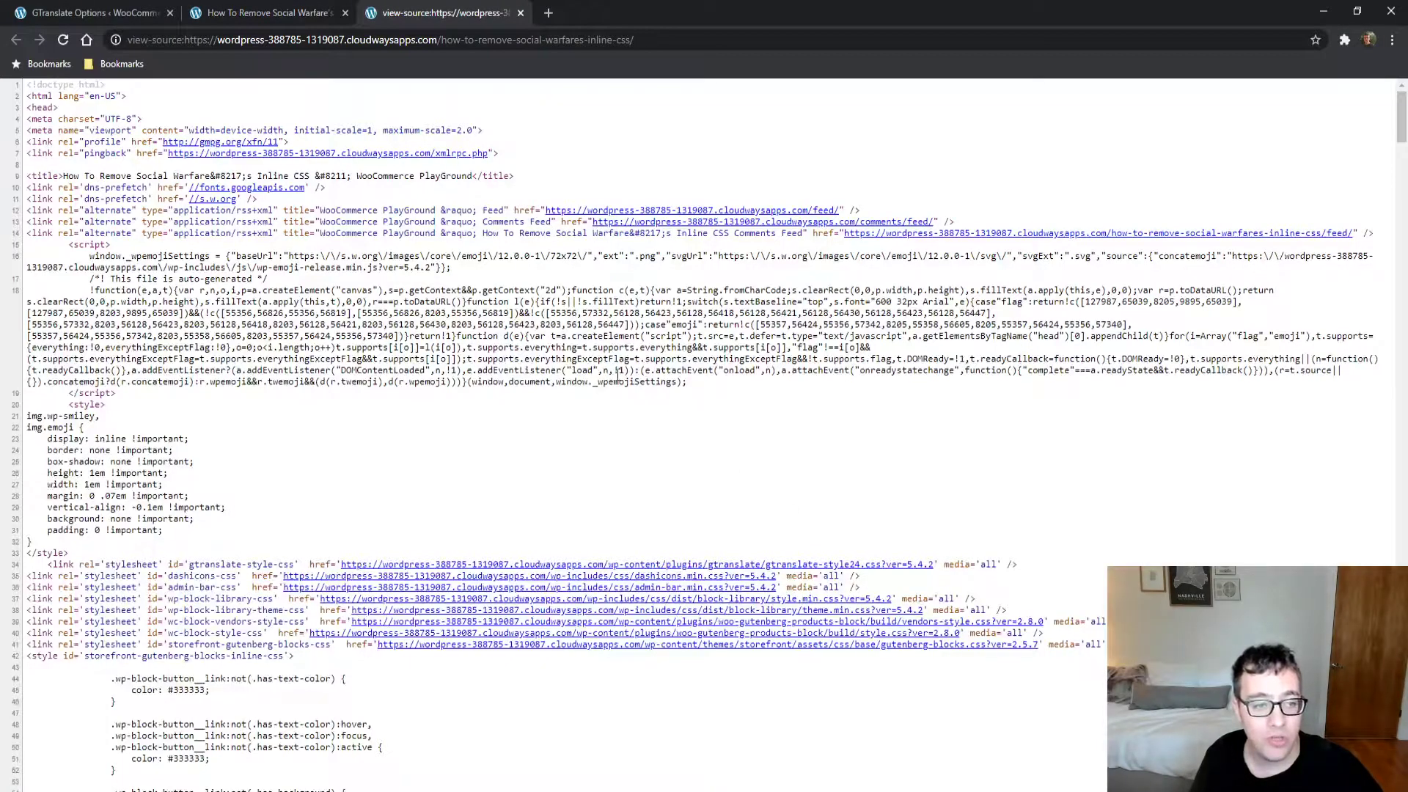
key(ctrl+f)
text(hr)
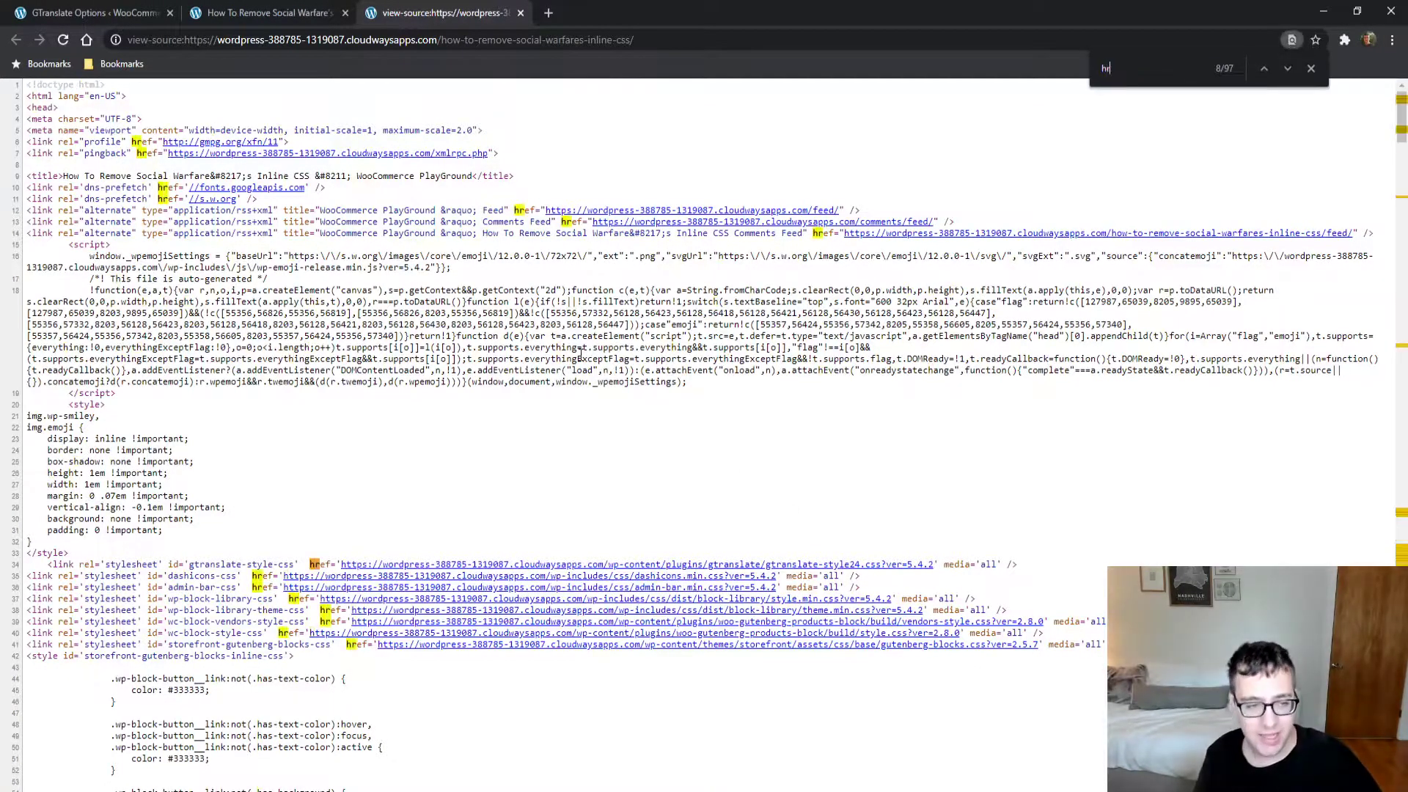
text(eflang)
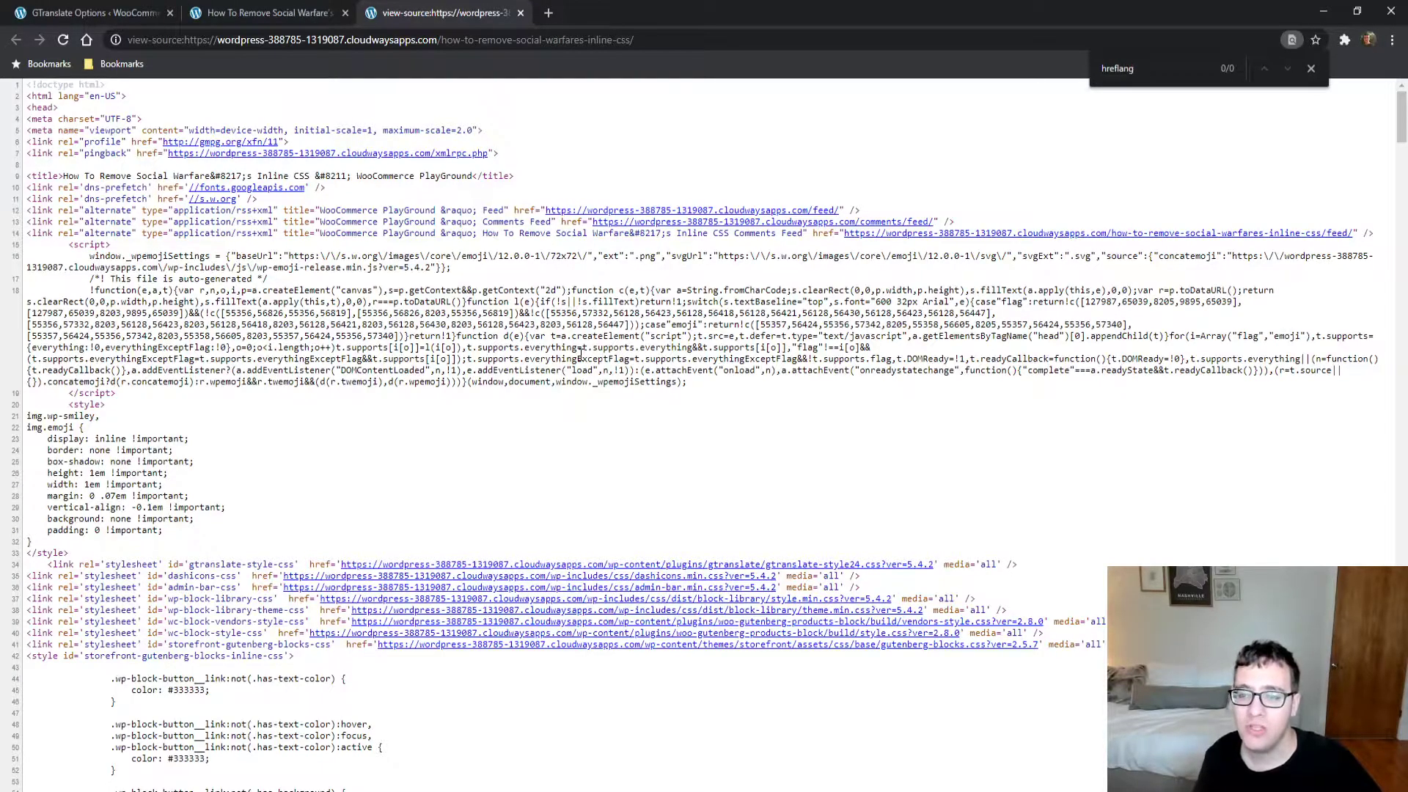
key(ctrl+1)
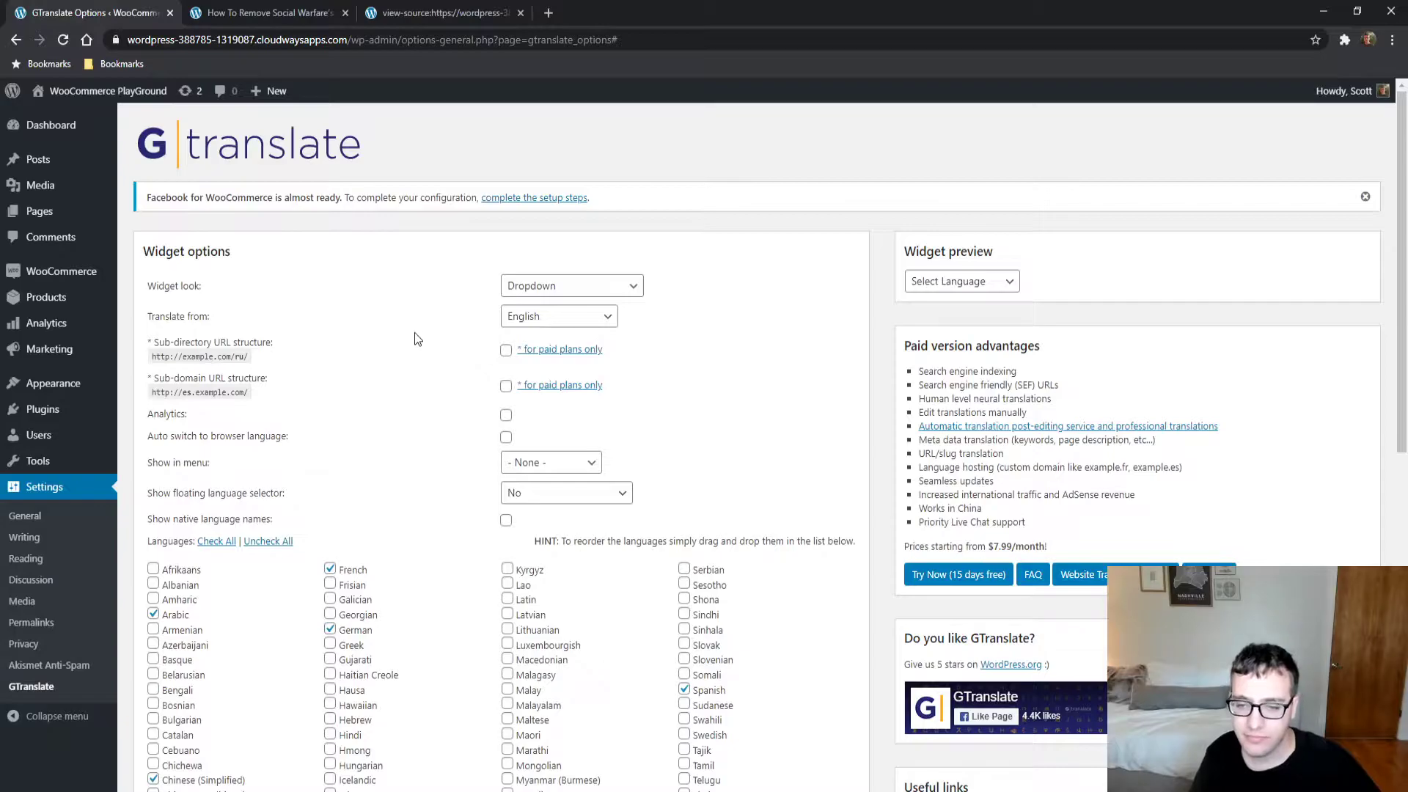
drag(284, 389, 178, 379)
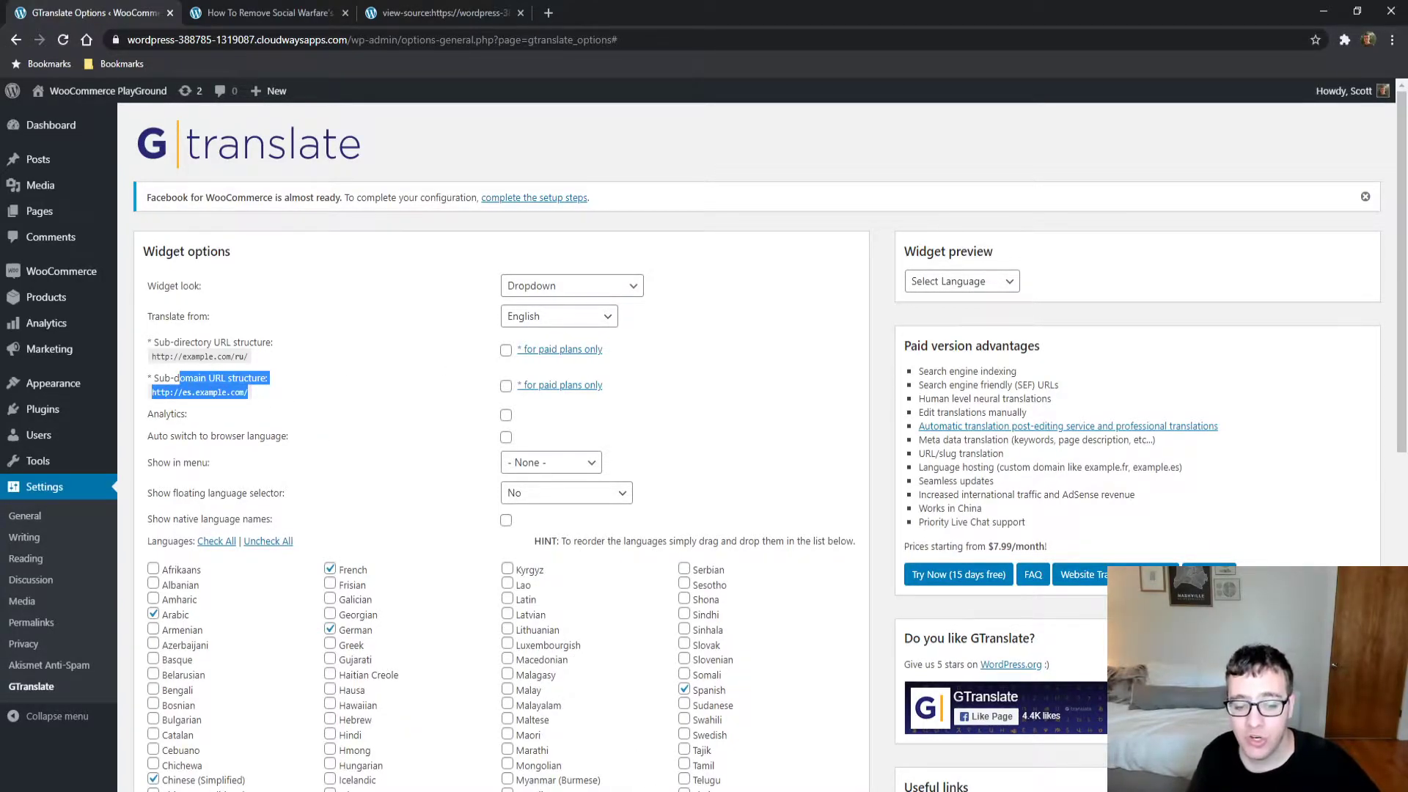
key(alt+Tab)
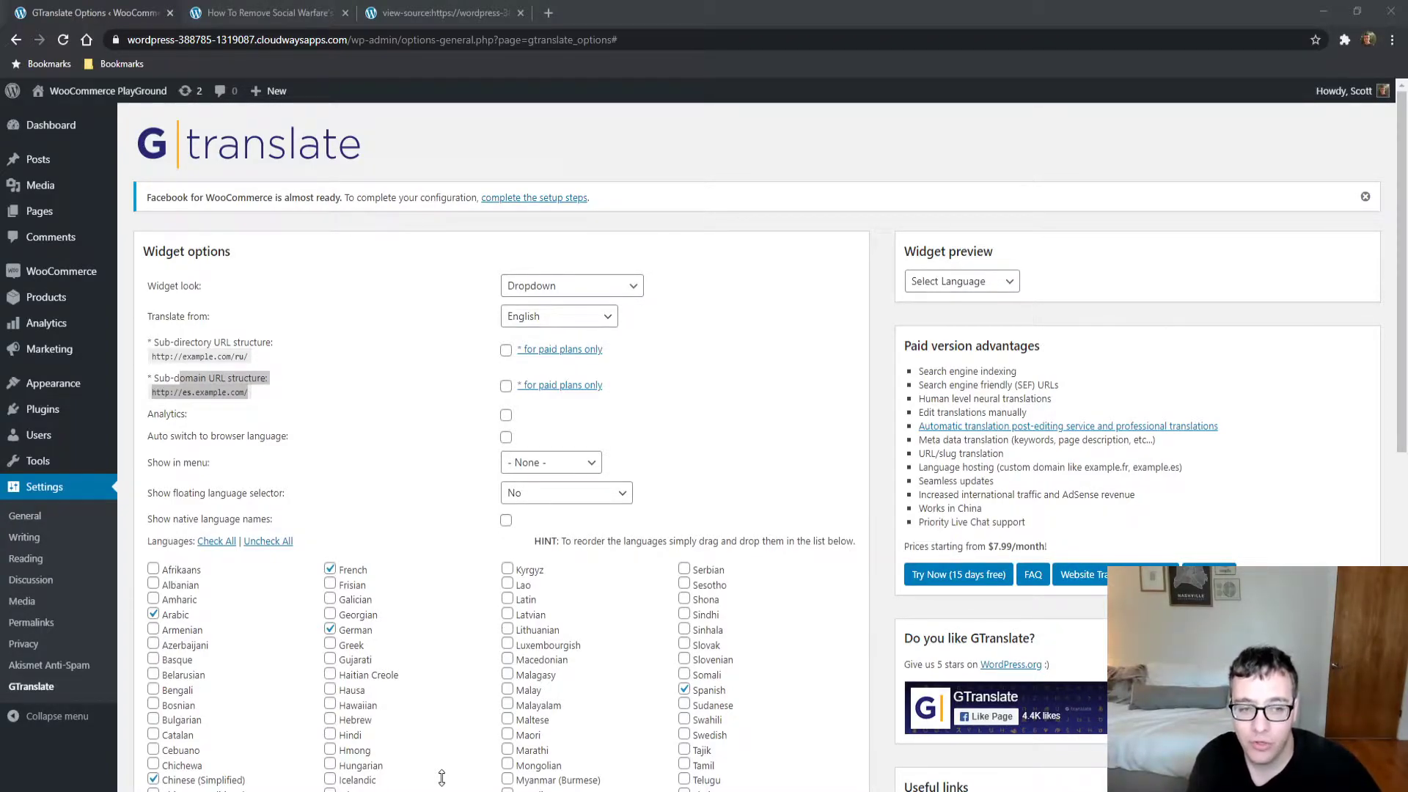
- Tick the Analytics and Auto switch to browser language checkboxes in Widget options
click(1310, 299)
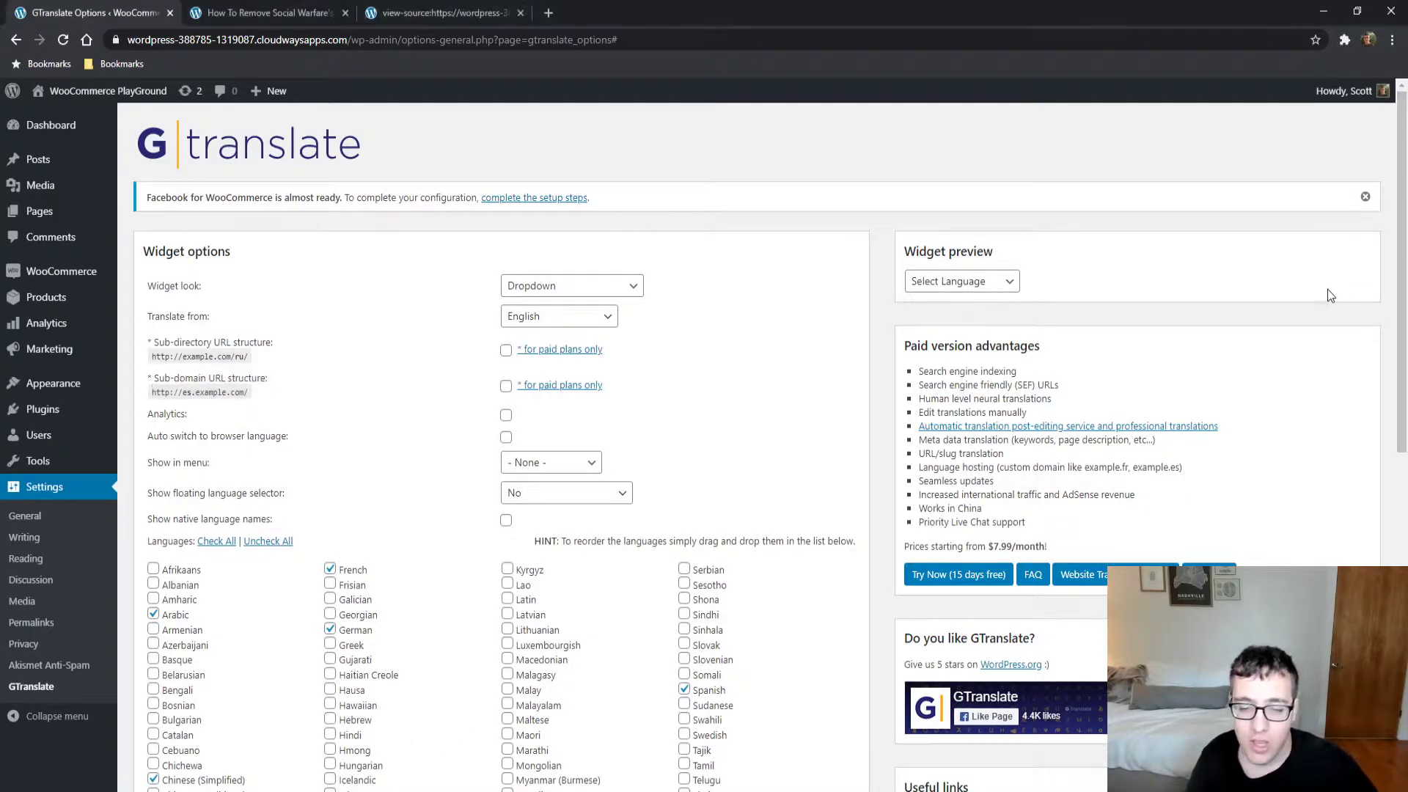
click(506, 414)
drag(159, 414, 193, 411)
click(269, 411)
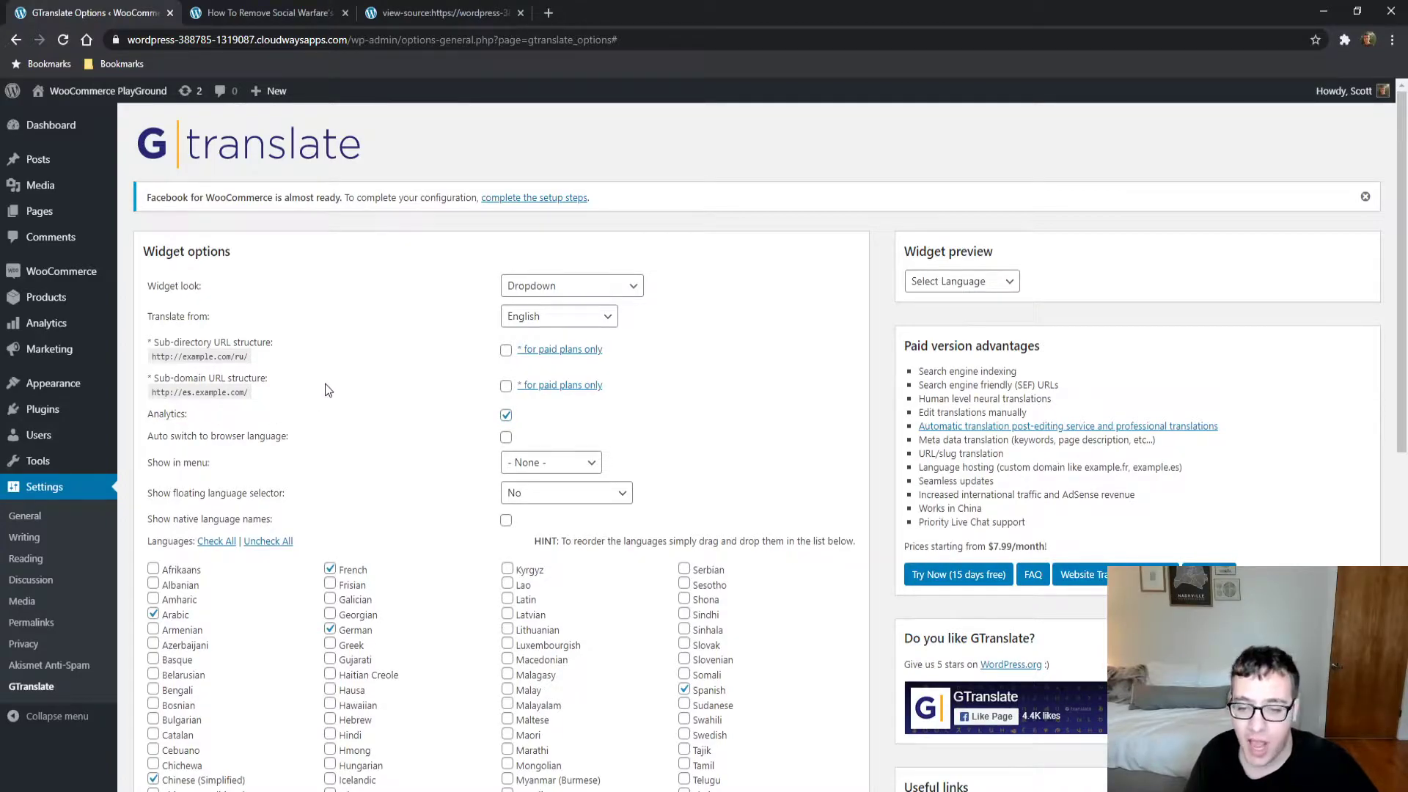
scroll(328, 389, down, 10)
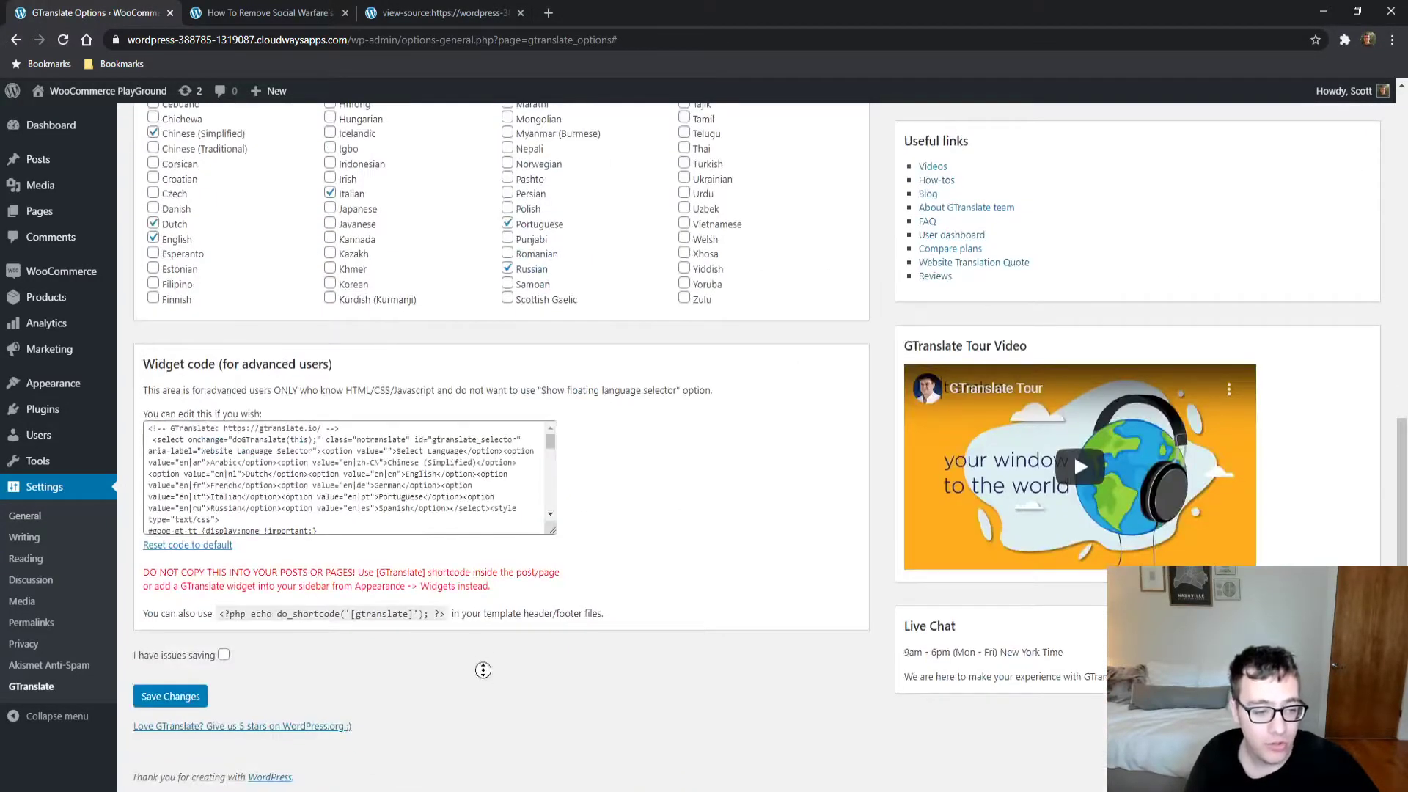
scroll(423, 438, up, 10)
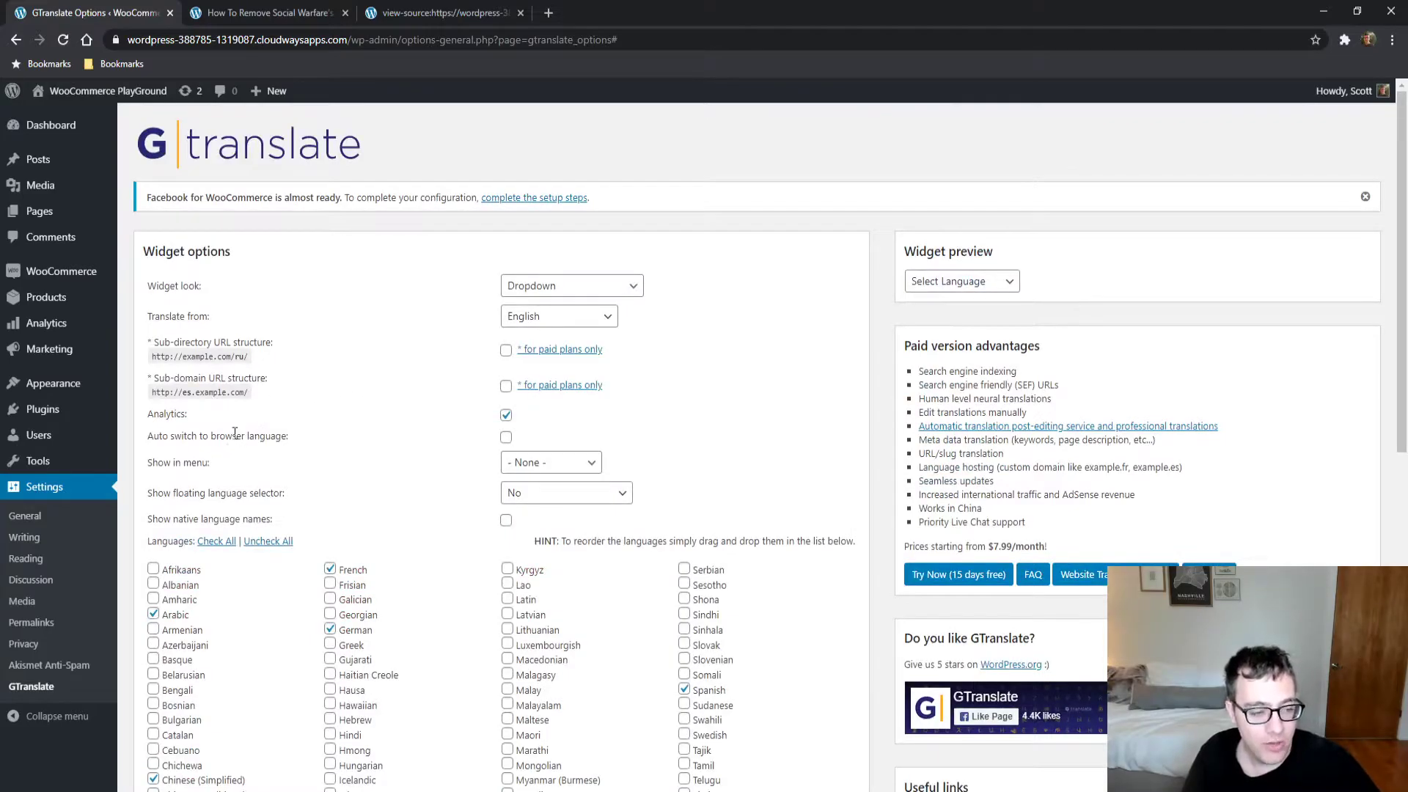
triple_click(239, 435)
click(506, 438)
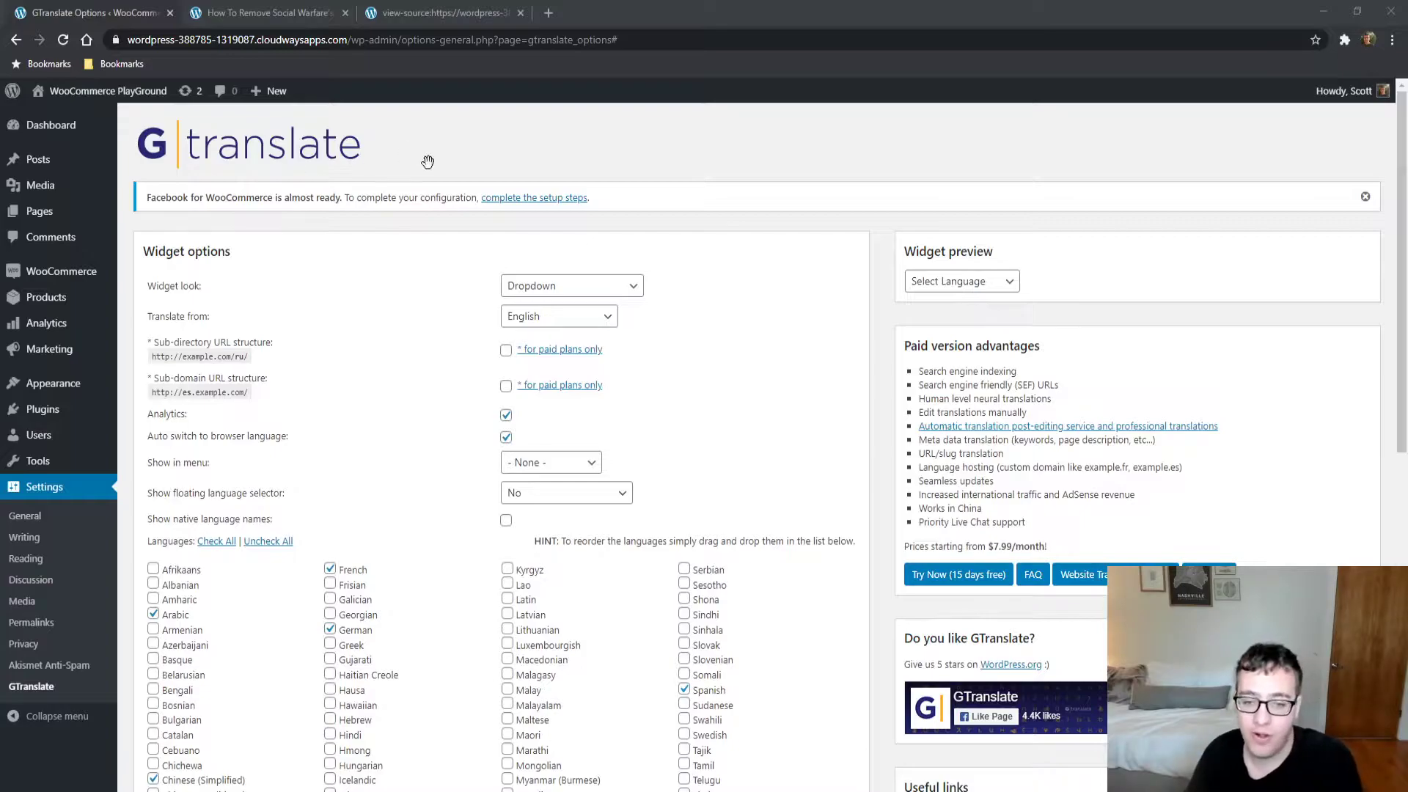
- Set Show in menu to Primary Menu and save the GTranslate settings
click(534, 465)
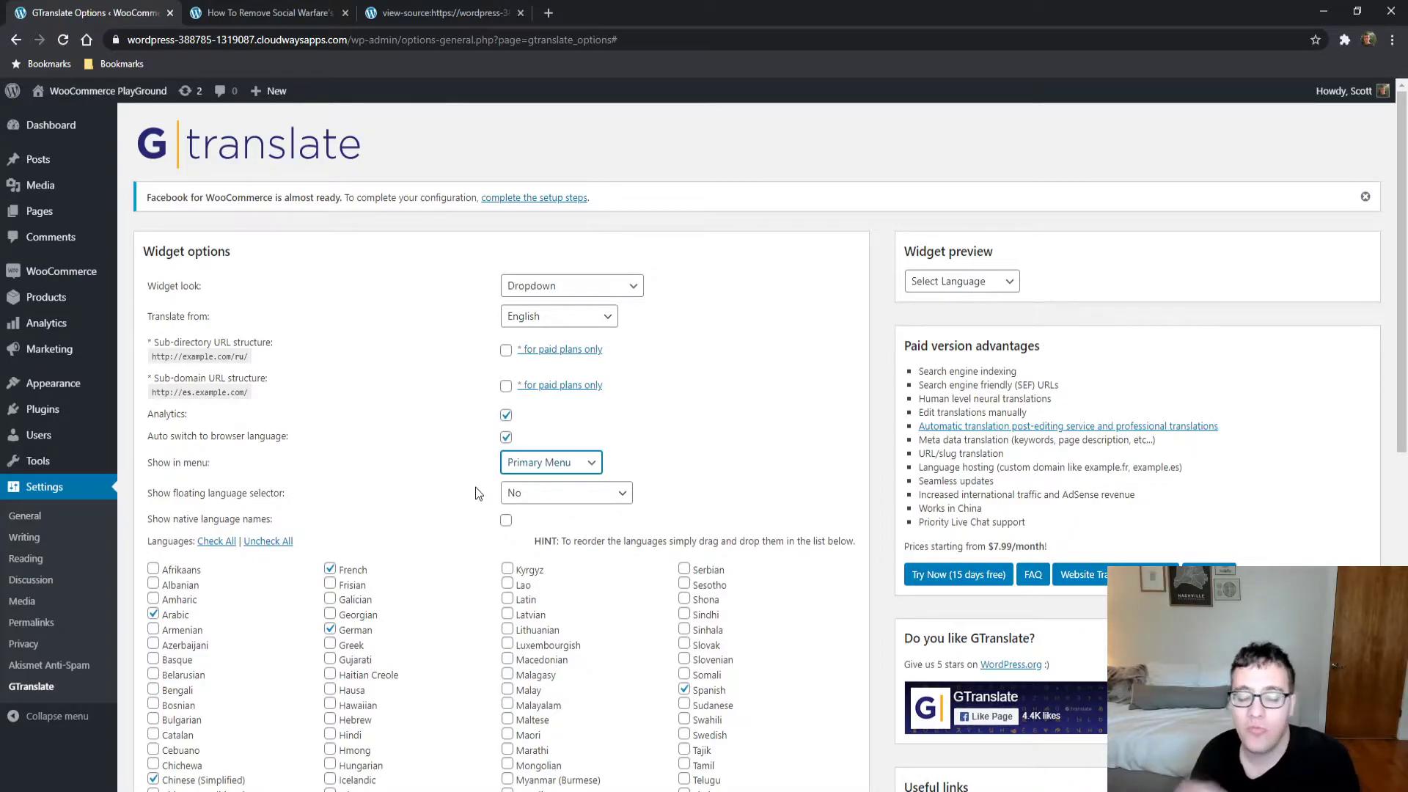
scroll(472, 455, down, 9)
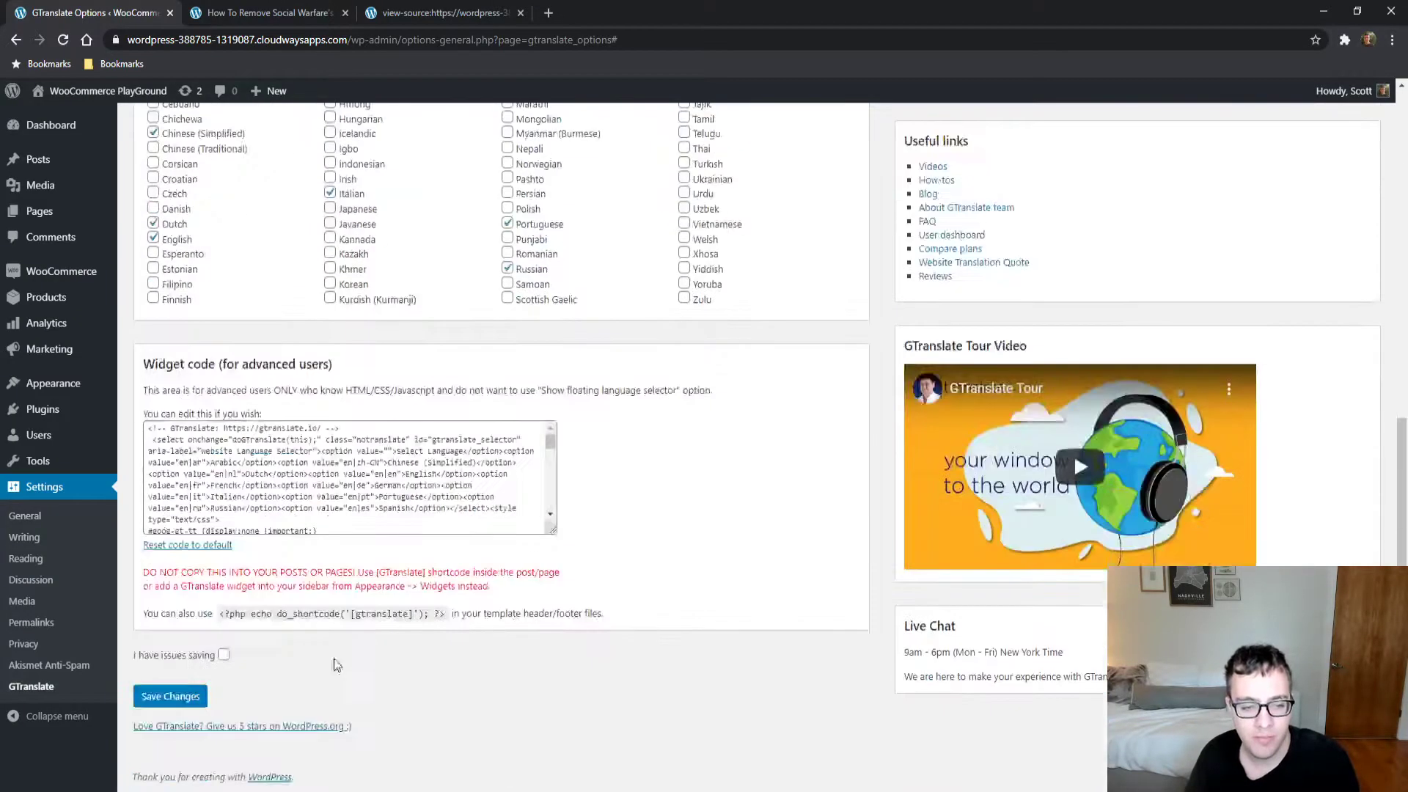
click(152, 696)
- Reload the post to check the menu selector, then return to the GTranslate settings
click(319, 12)
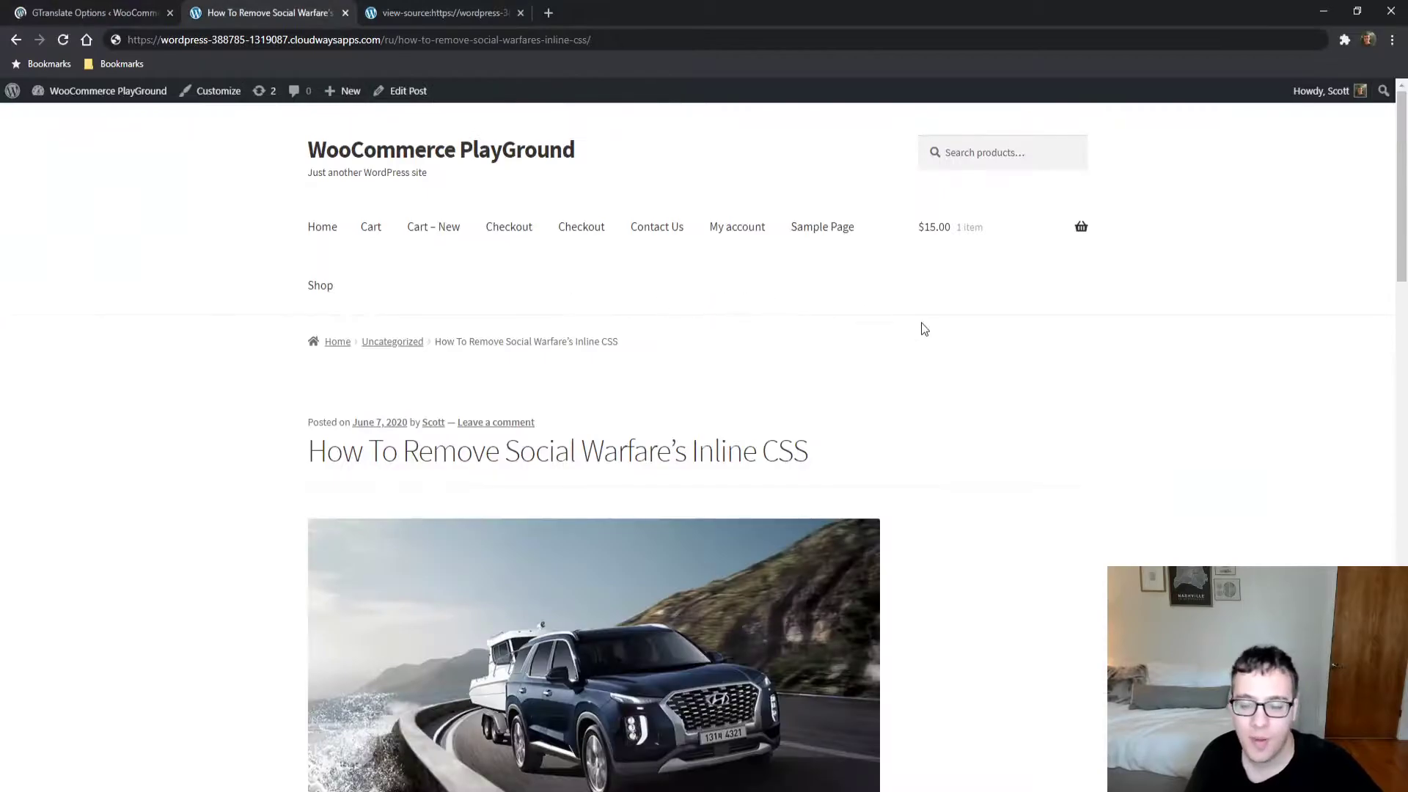
key(F5)
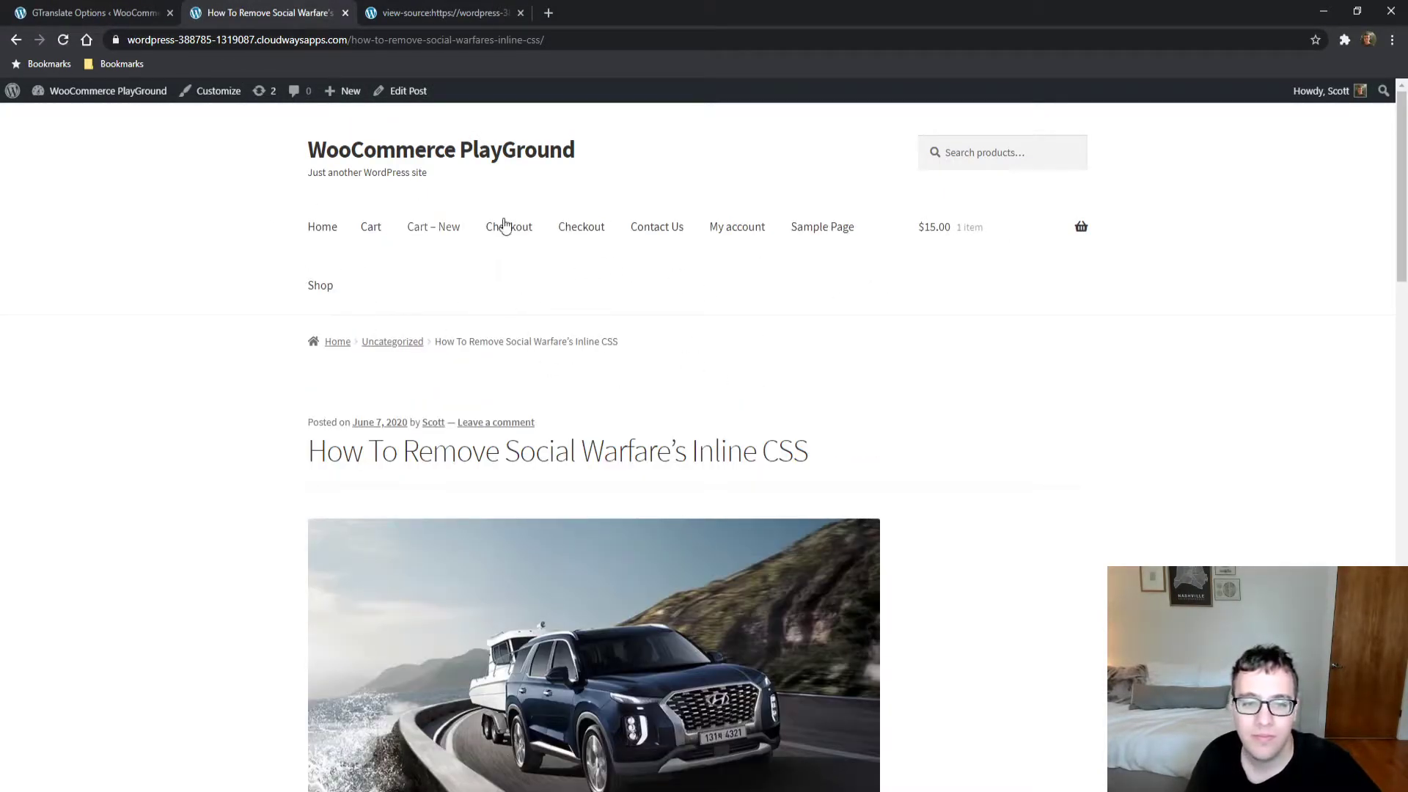
click(579, 229)
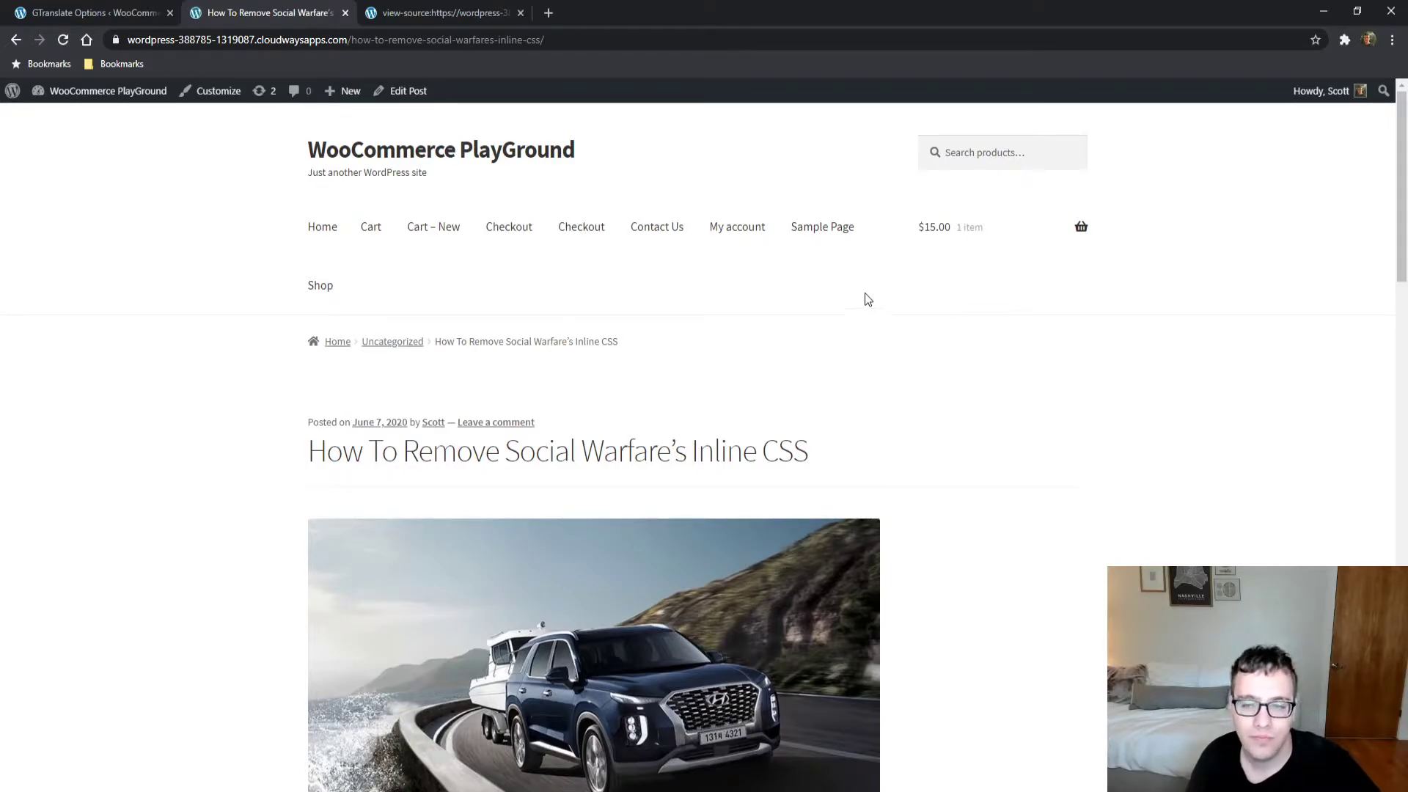
key(ctrl+shift+Tab)
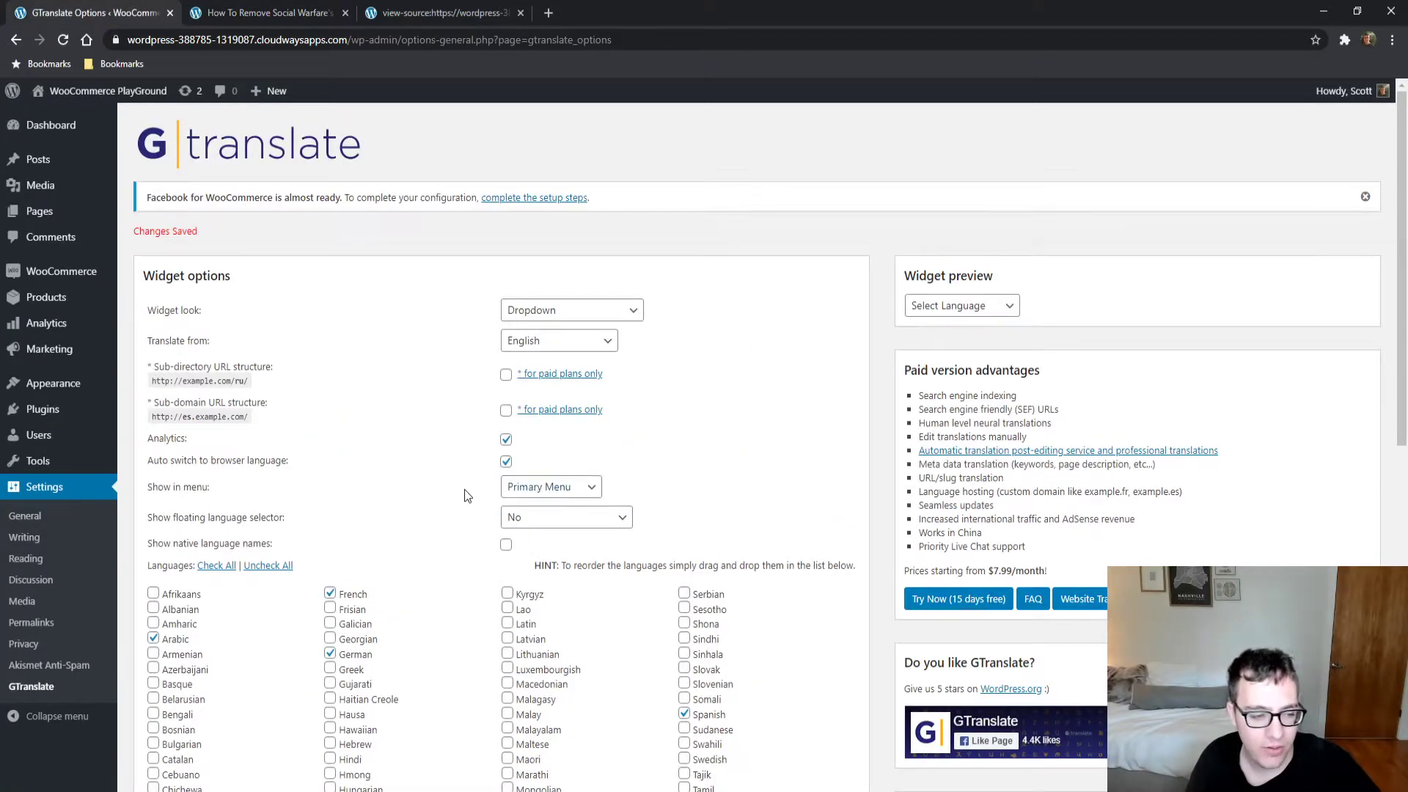
- Set the floating language selector to Top left, save, and check it on the reloaded post
drag(305, 527, 214, 519)
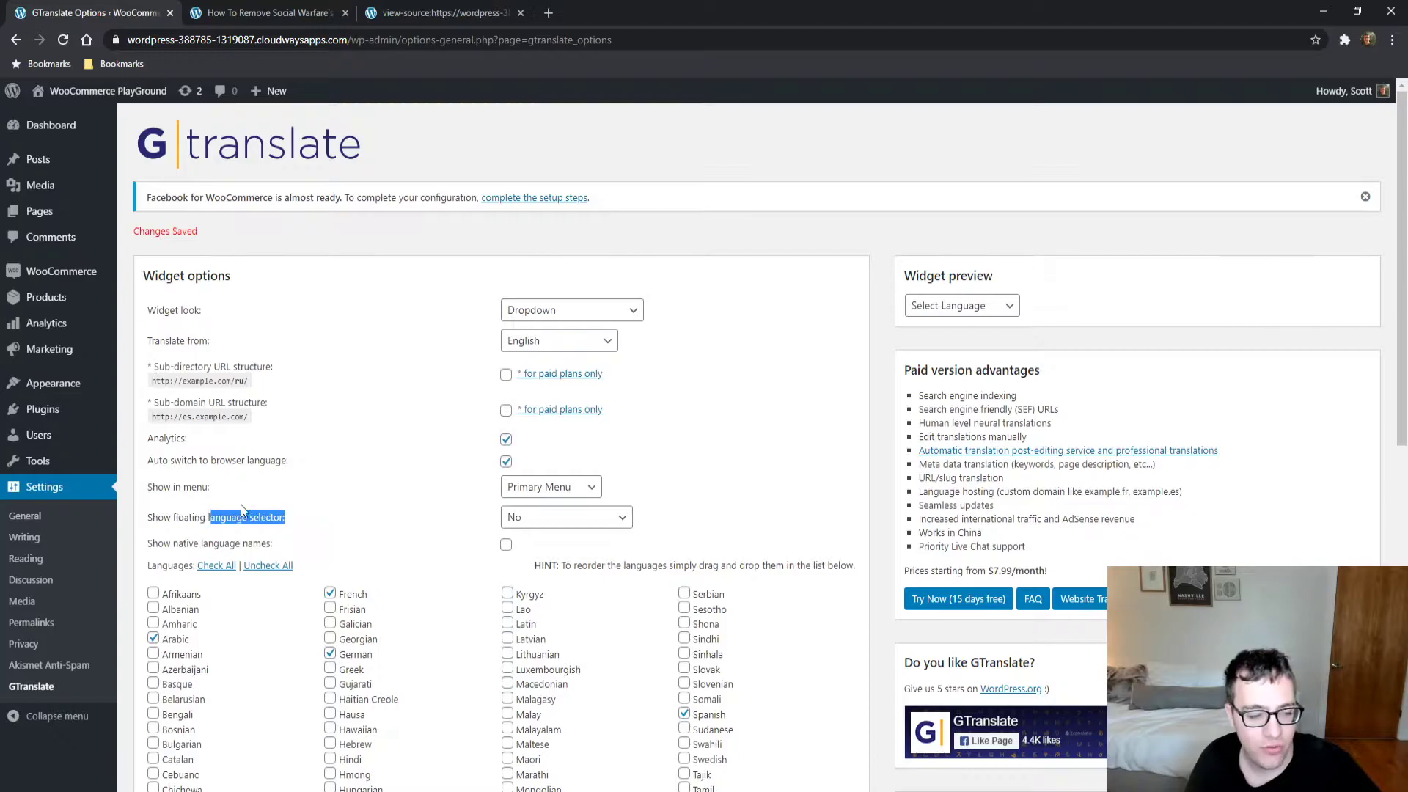
click(587, 521)
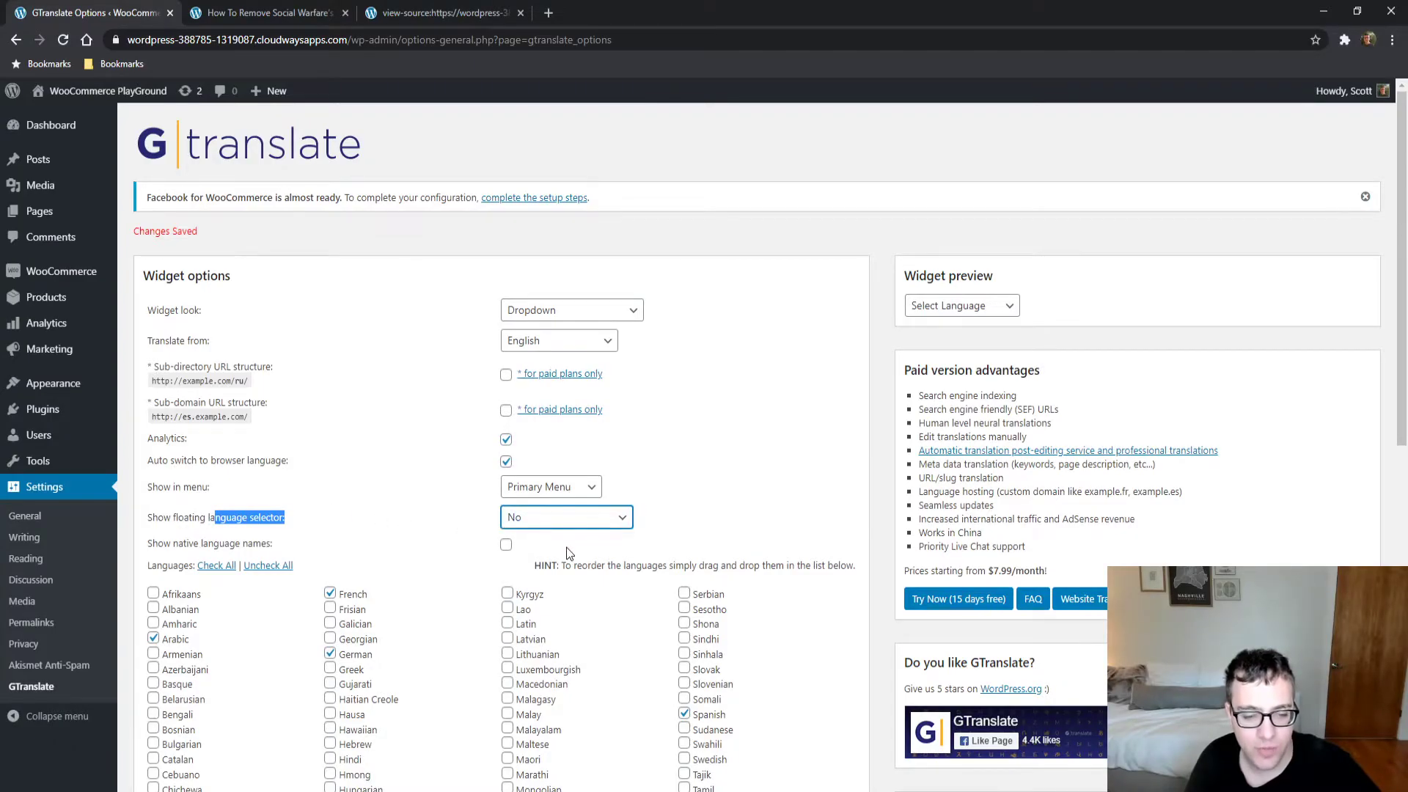
key(Down)
scroll(514, 513, down, 9)
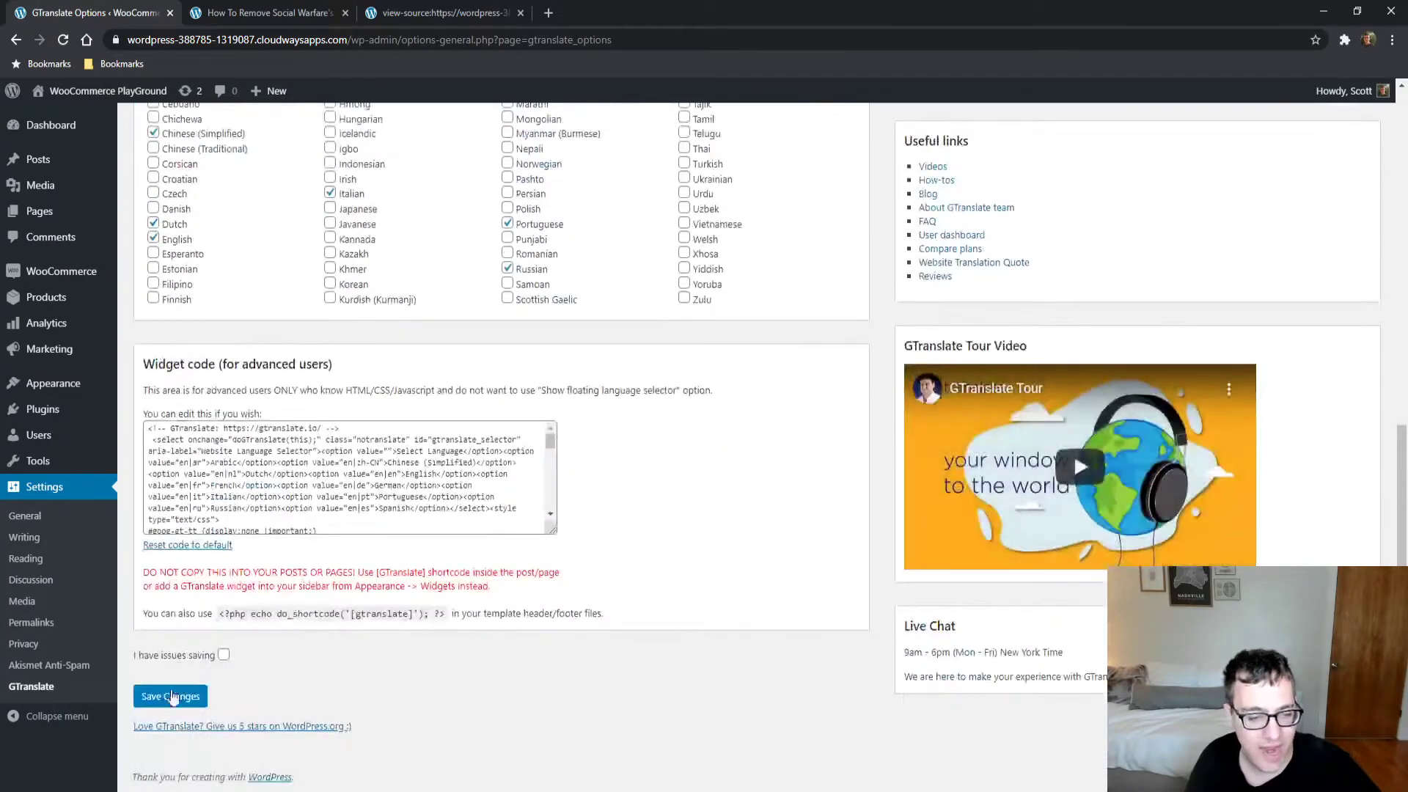
click(170, 696)
click(304, 13)
key(F5)
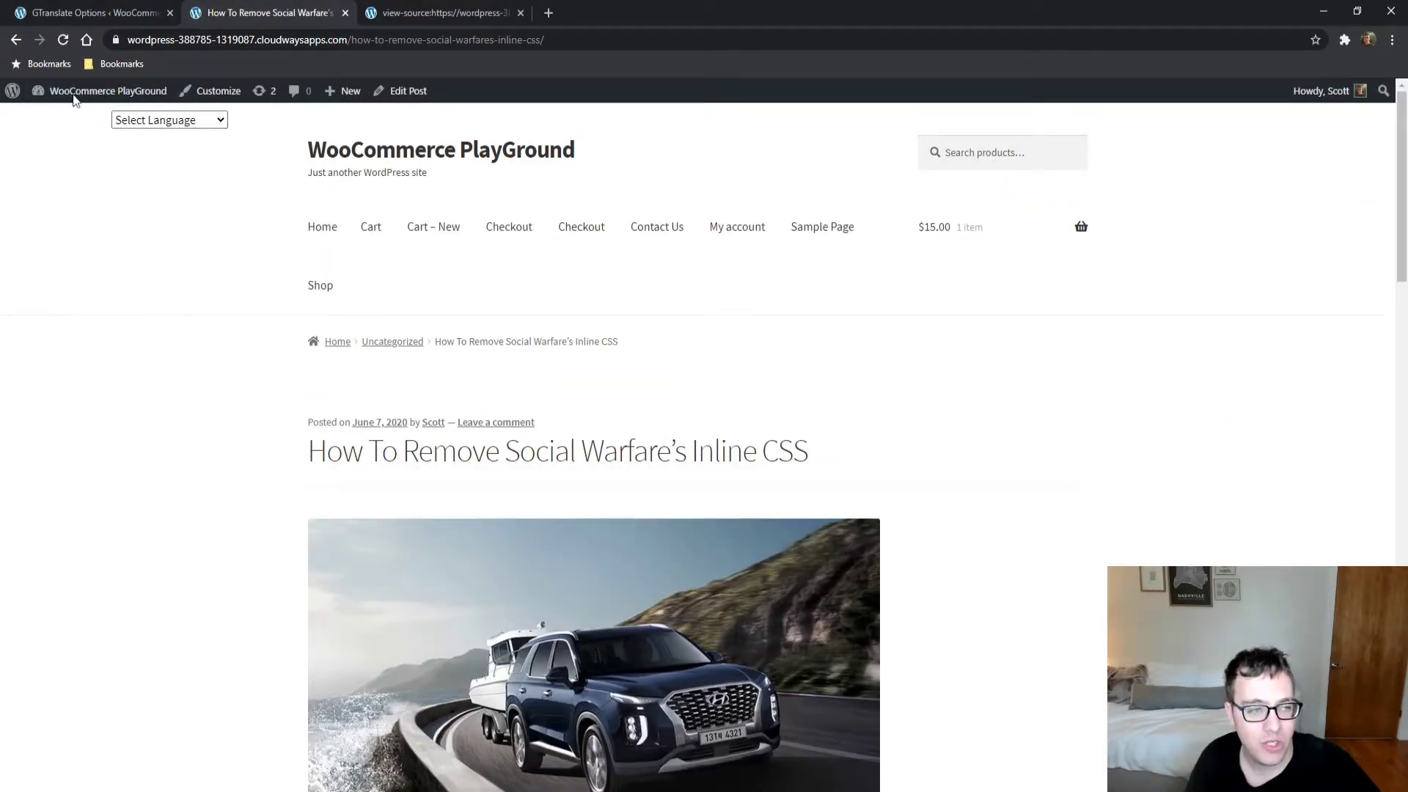
key(ctrl+Page_Up)
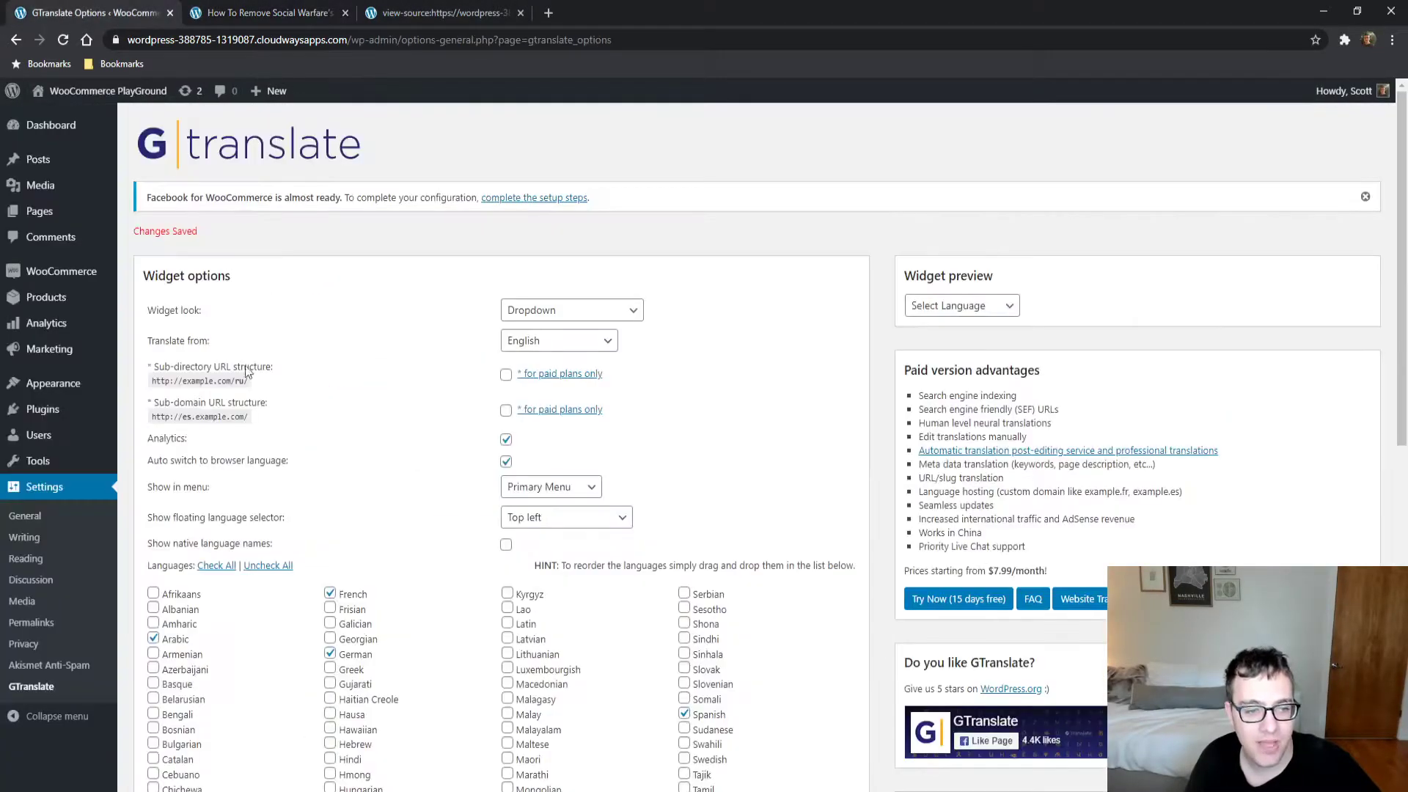
- Set Show in menu to - None - to remove the selector from the Primary Menu
click(539, 493)
click(536, 517)
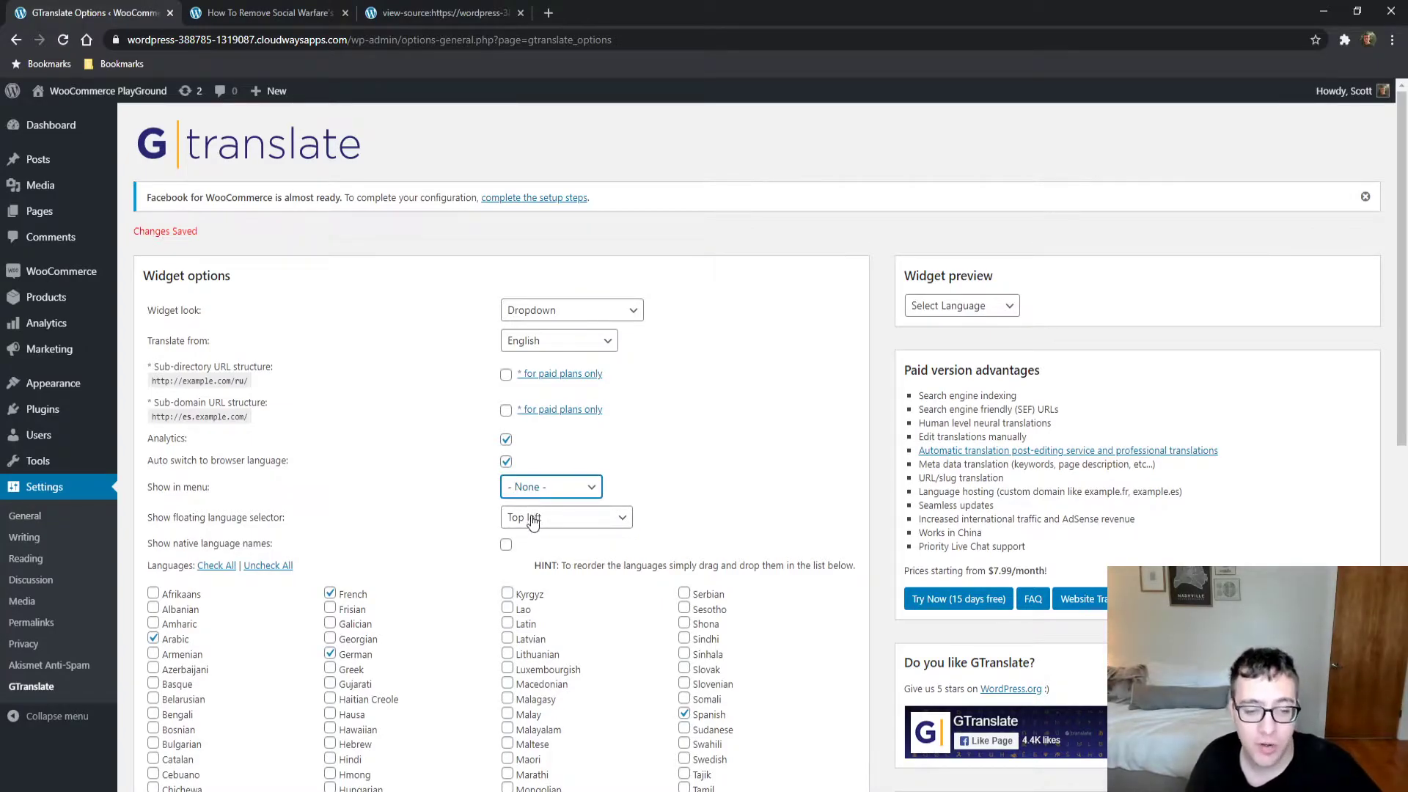
click(533, 519)
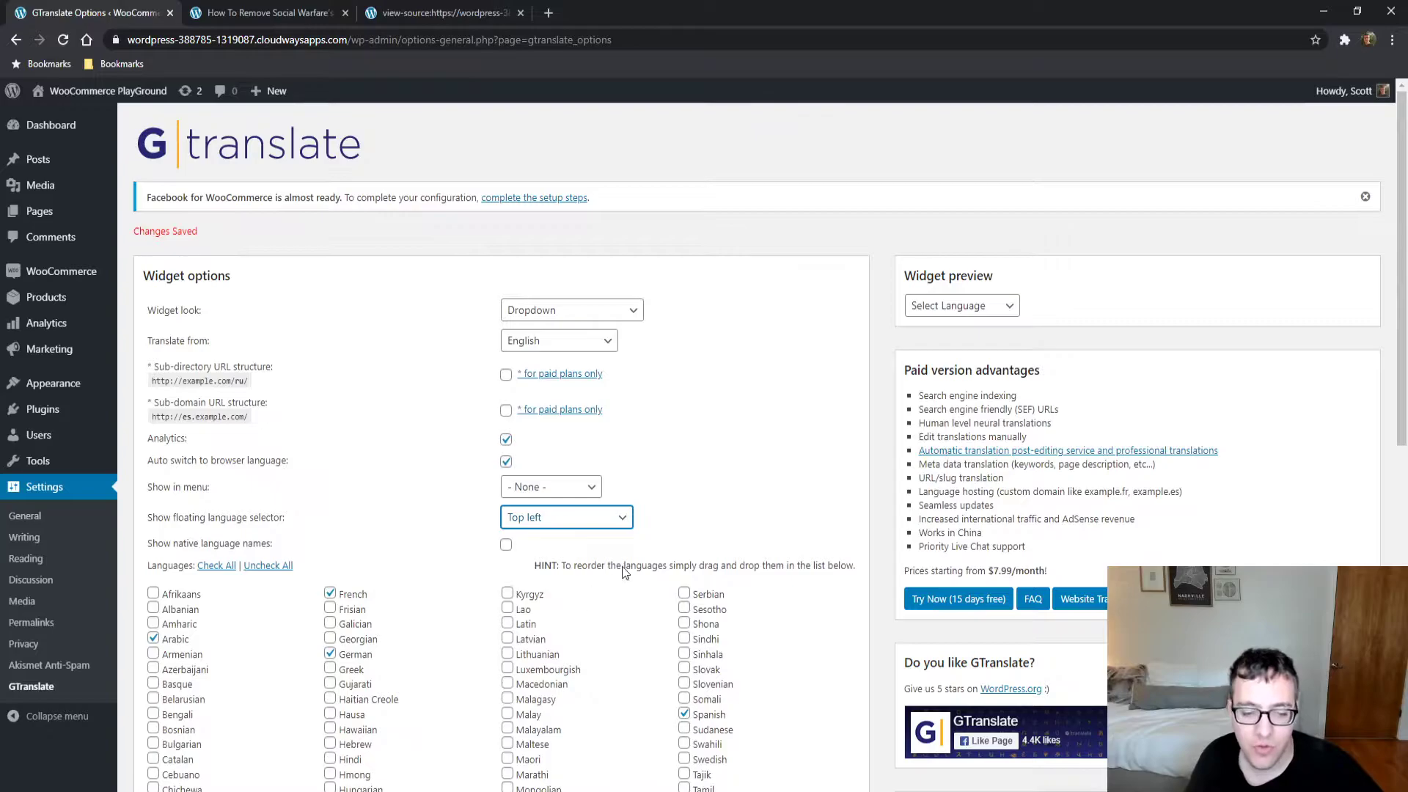
click(681, 527)
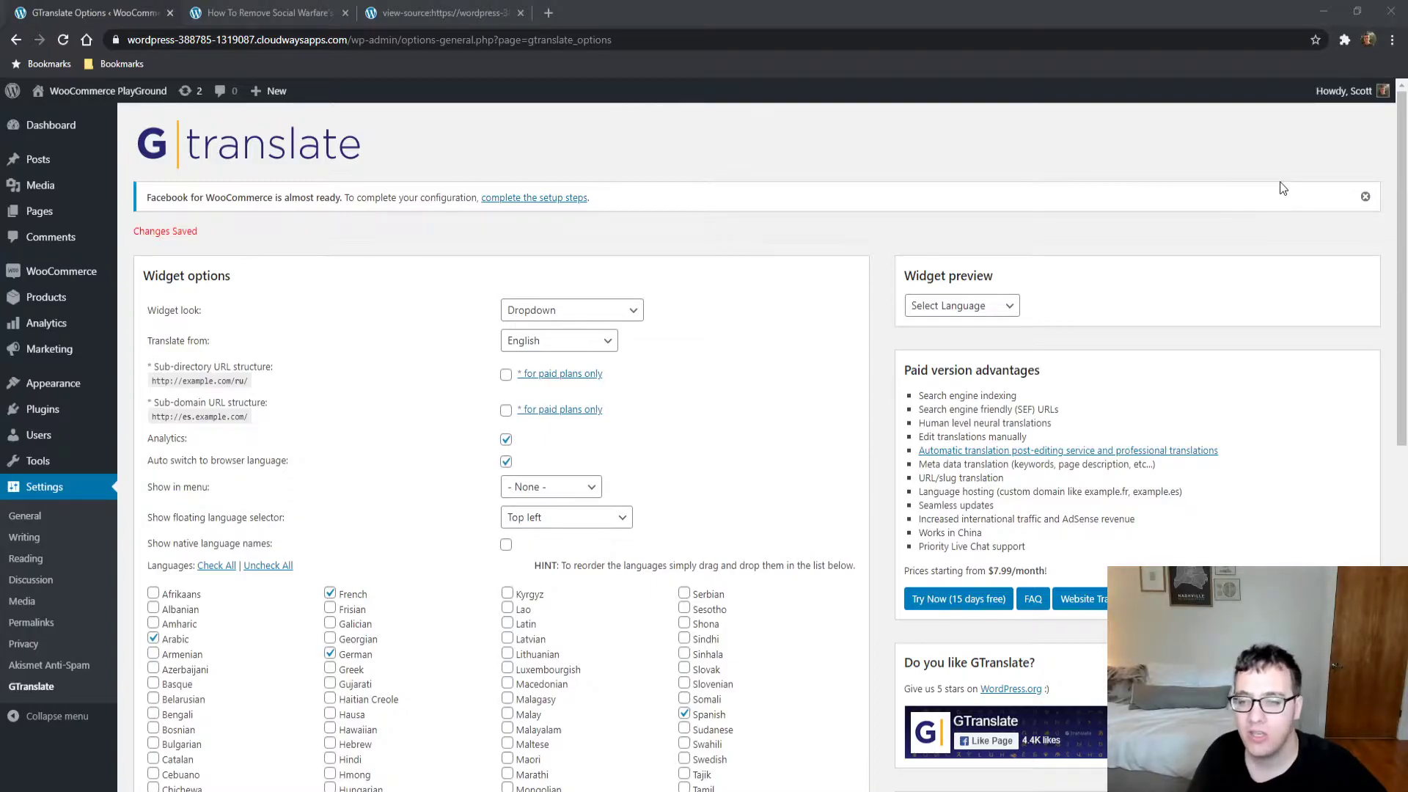
click(1249, 221)
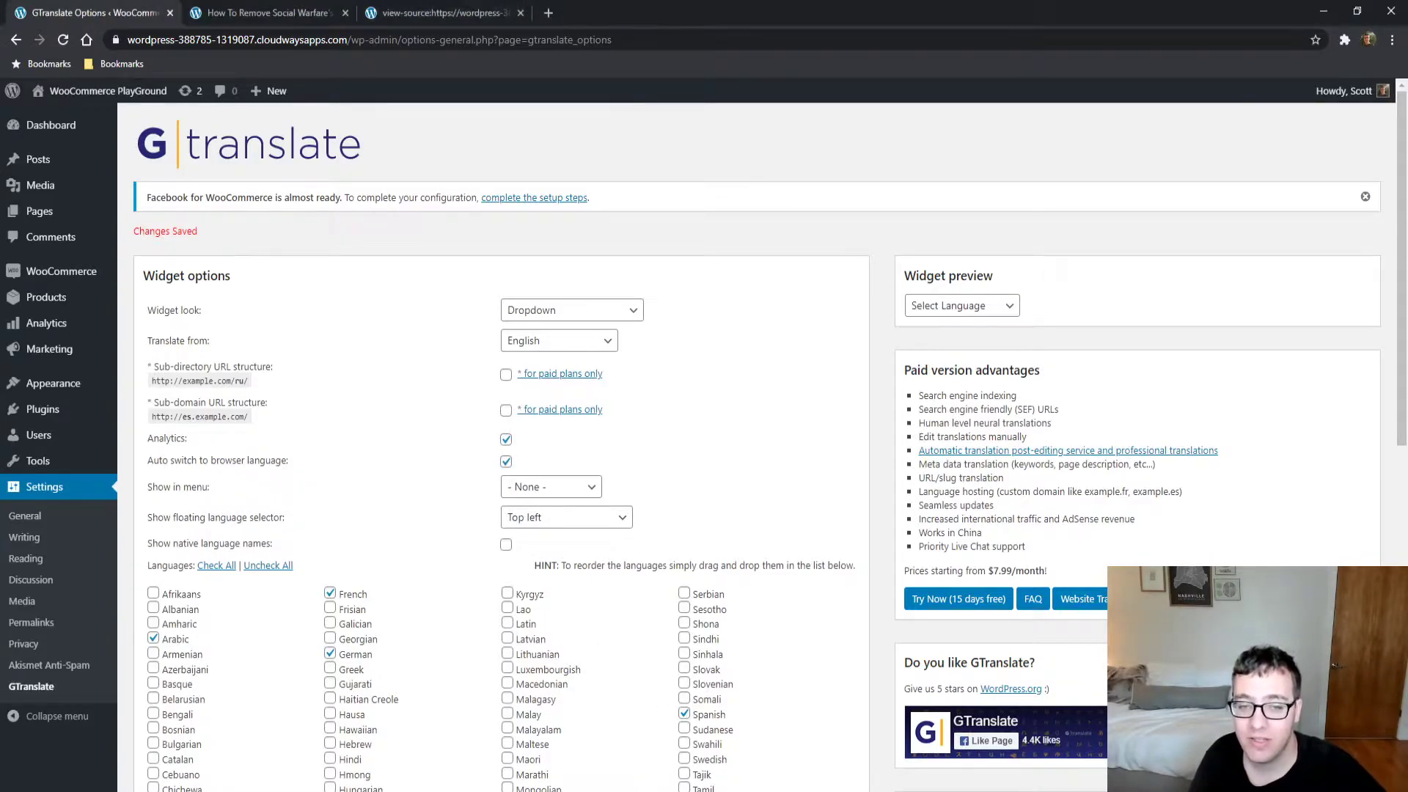
click(980, 303)
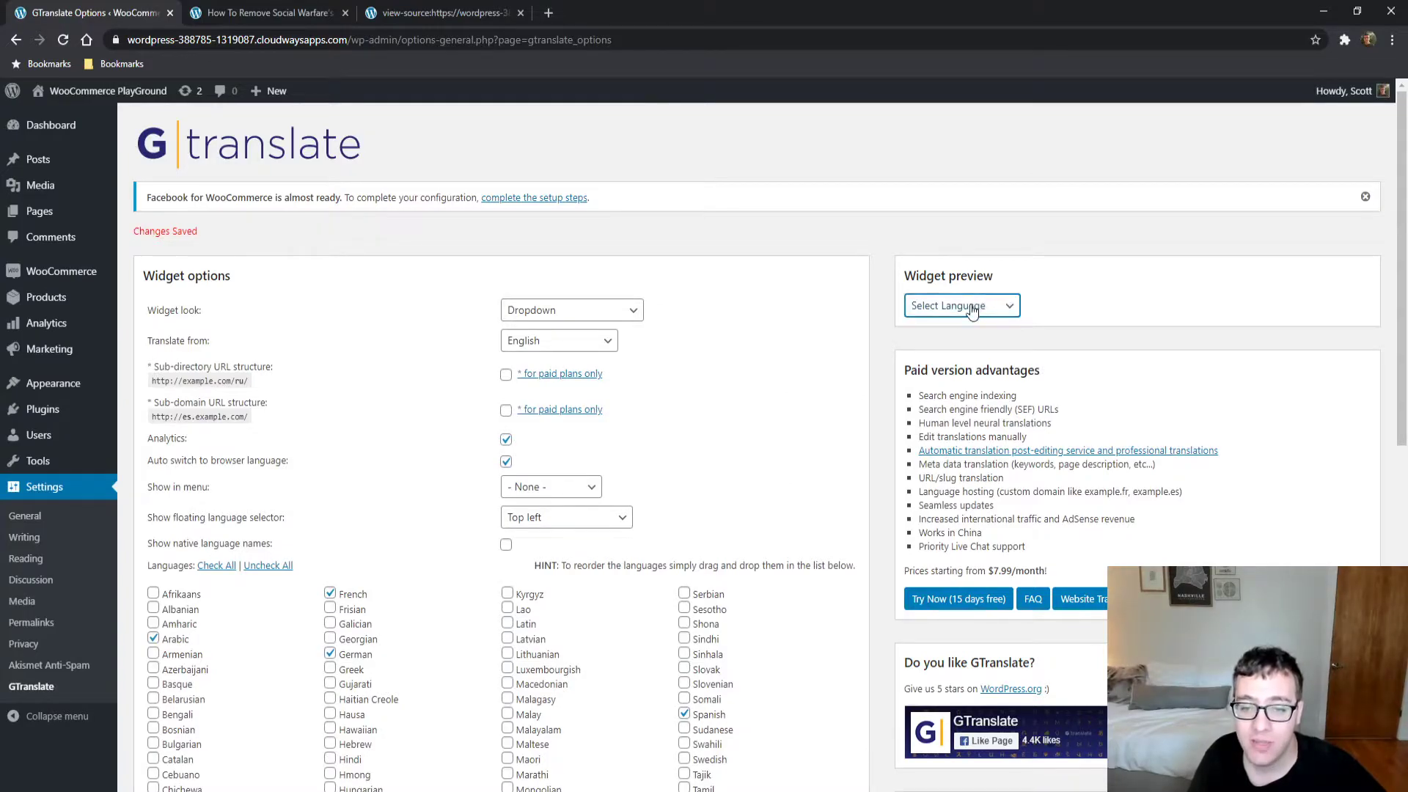
click(780, 423)
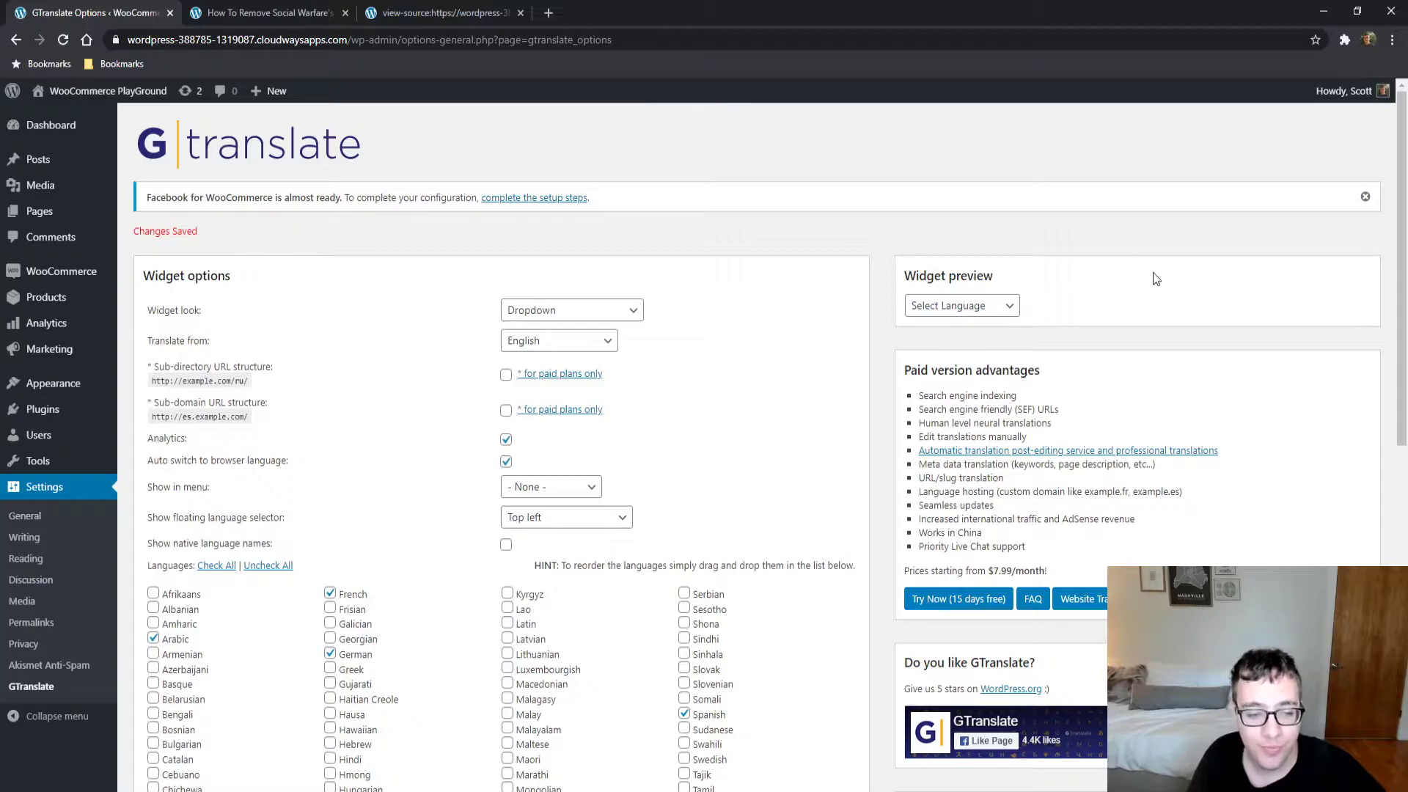
click(987, 314)
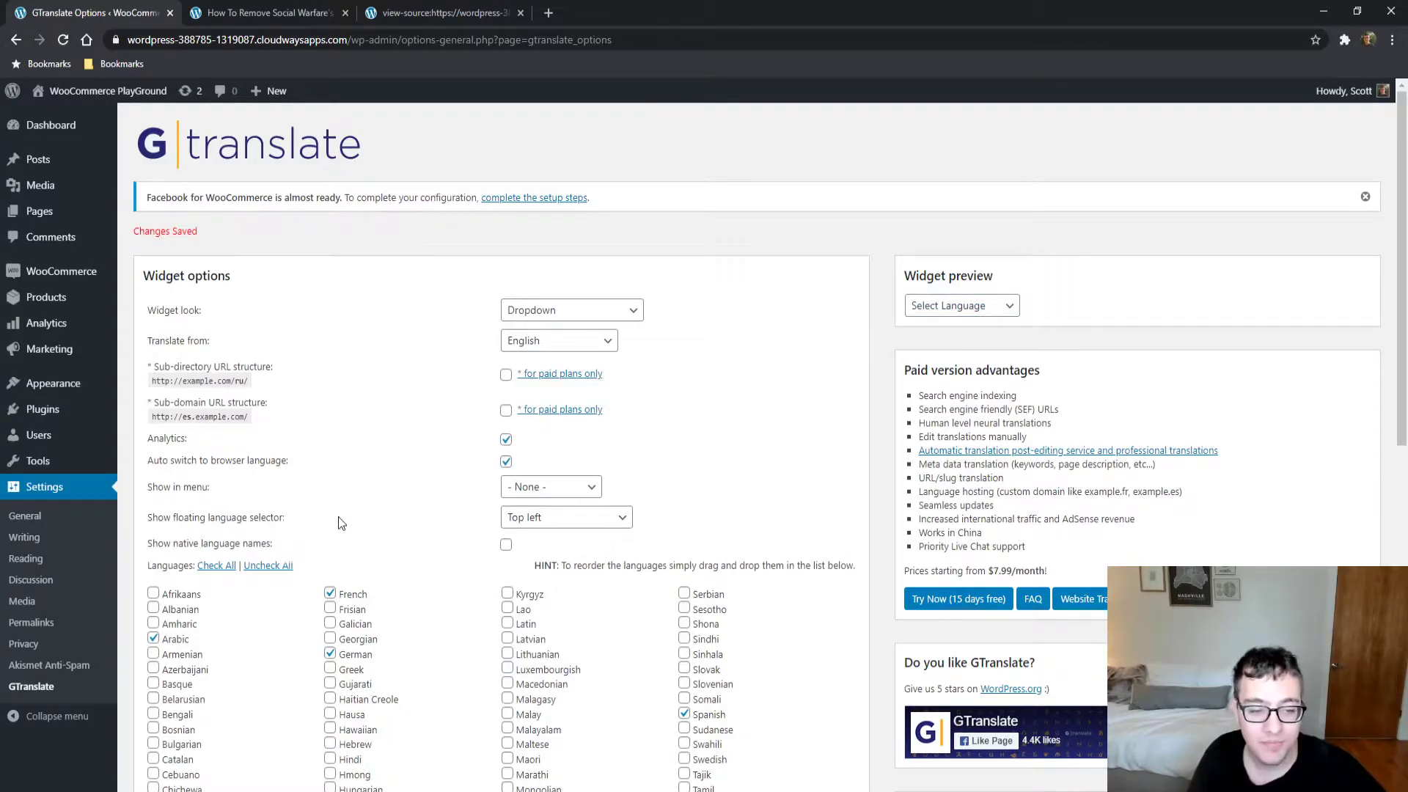
- Turn on Show native language names and check the preview dropdown
drag(273, 544, 203, 544)
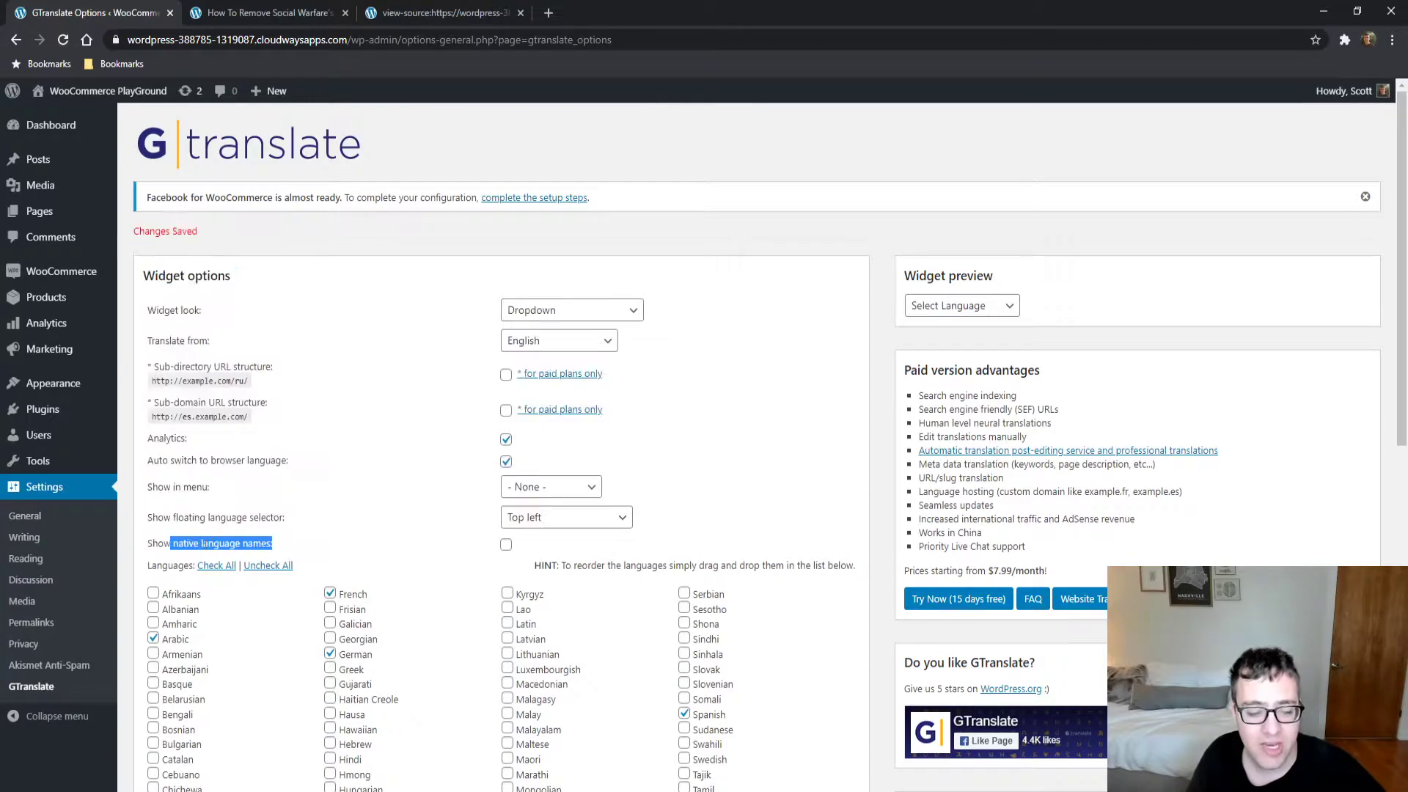
click(508, 546)
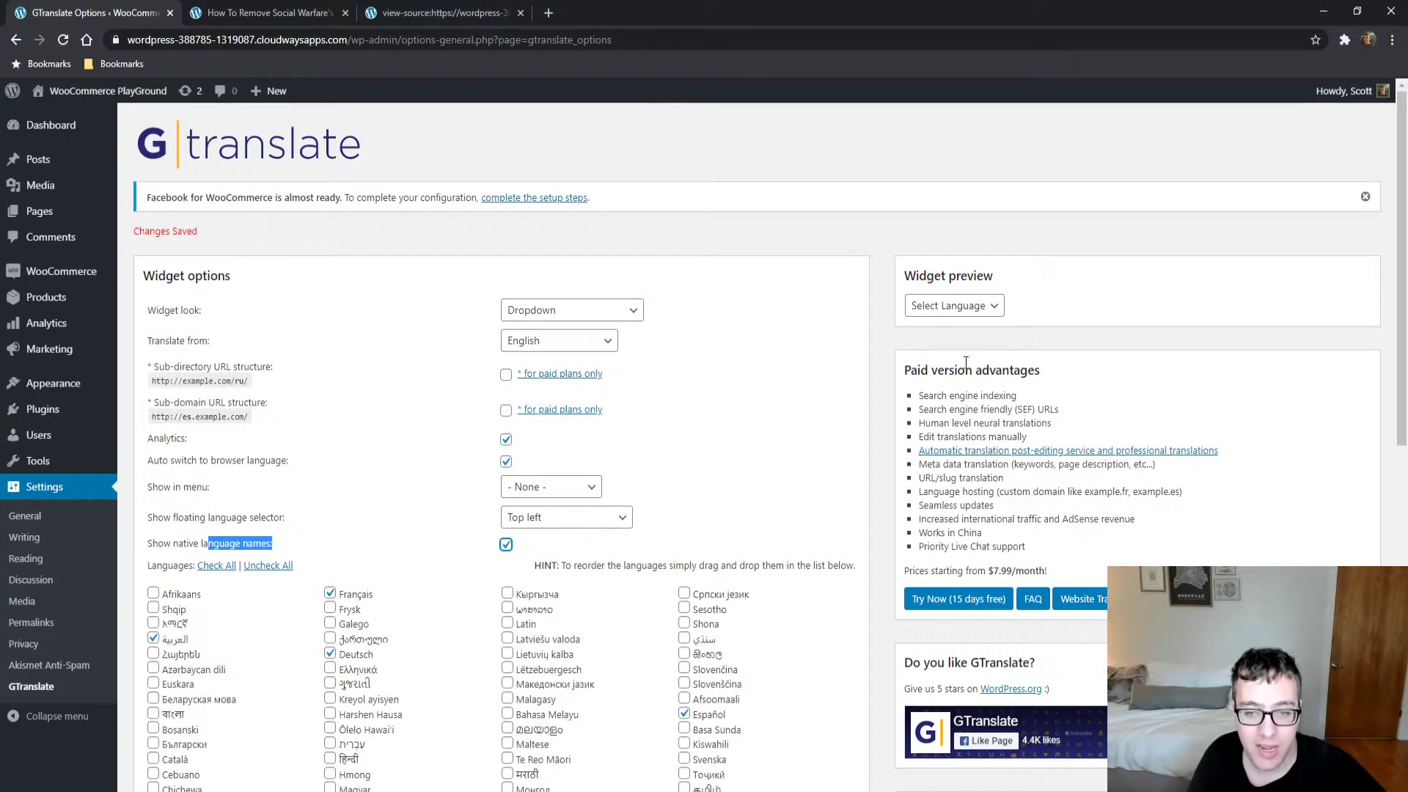
click(971, 310)
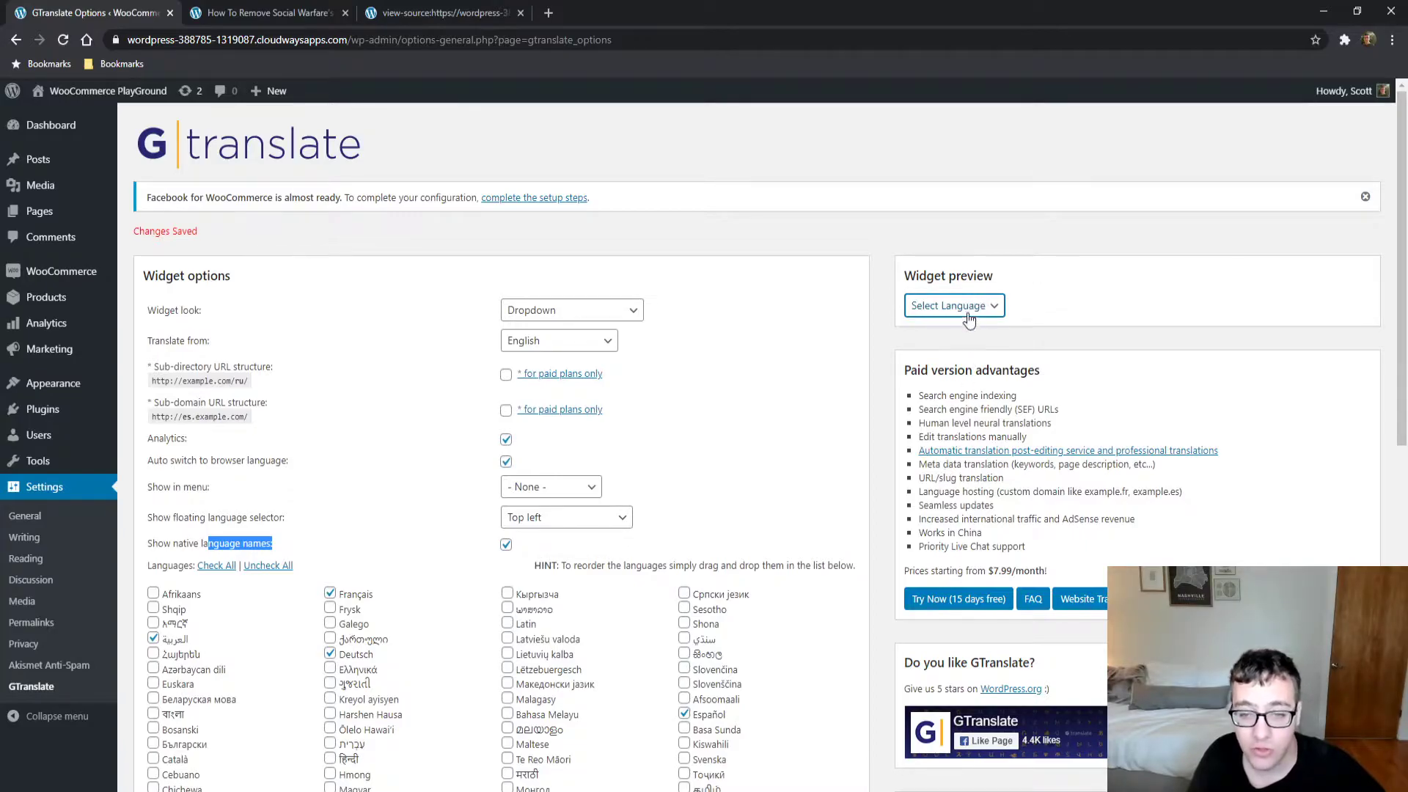
triple_click(1110, 193)
click(997, 201)
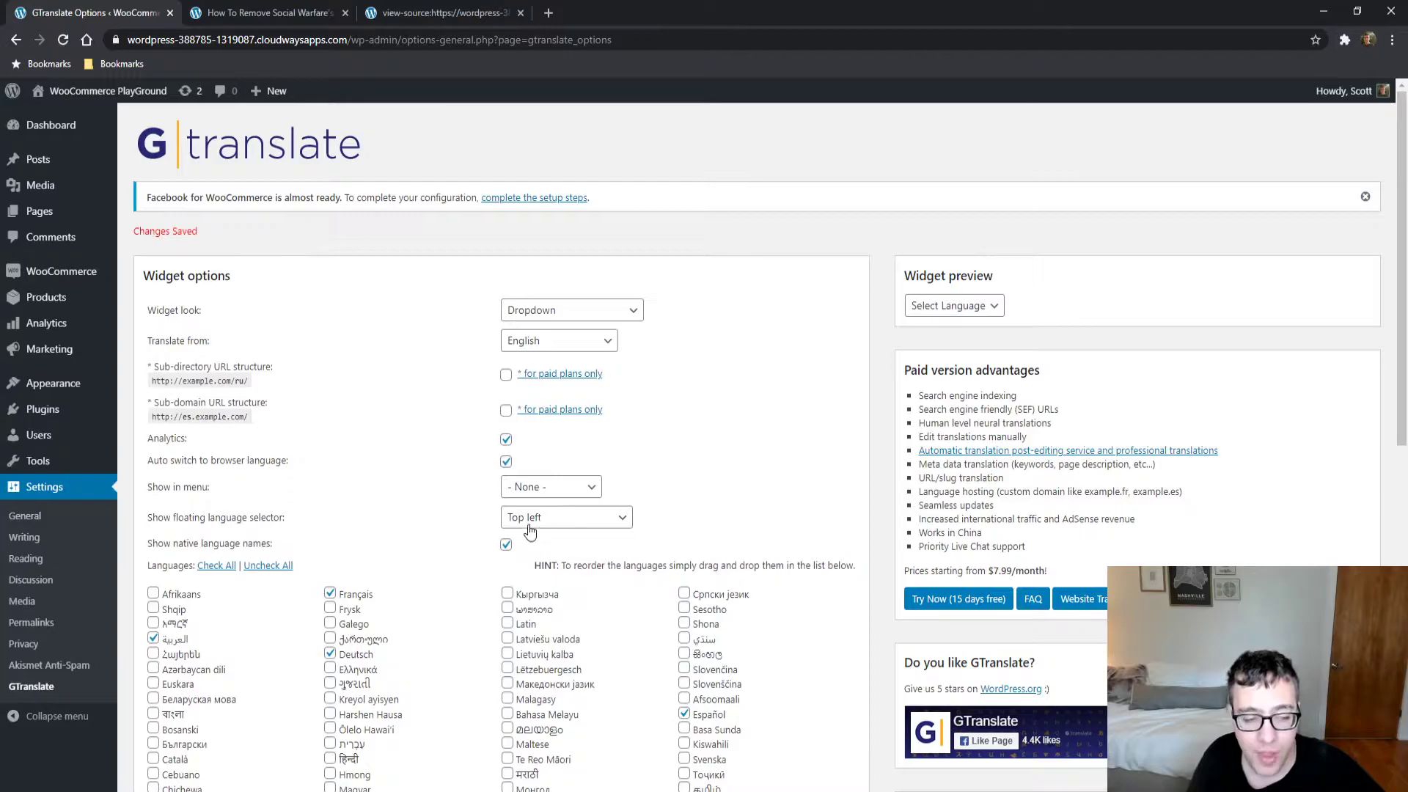
- Drag Arabic down and English to the top of the language list, then save
scroll(396, 493, down, 2)
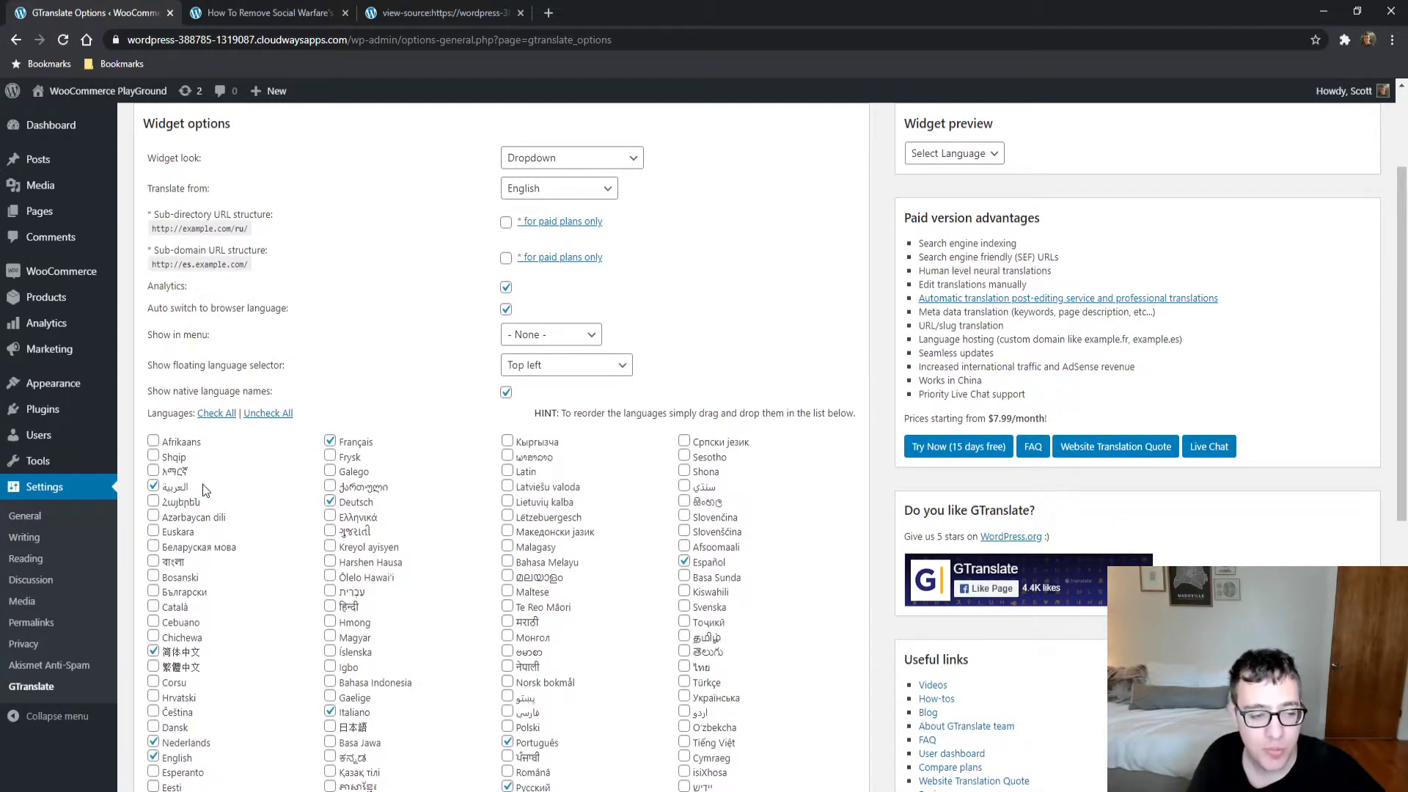
drag(172, 486, 206, 650)
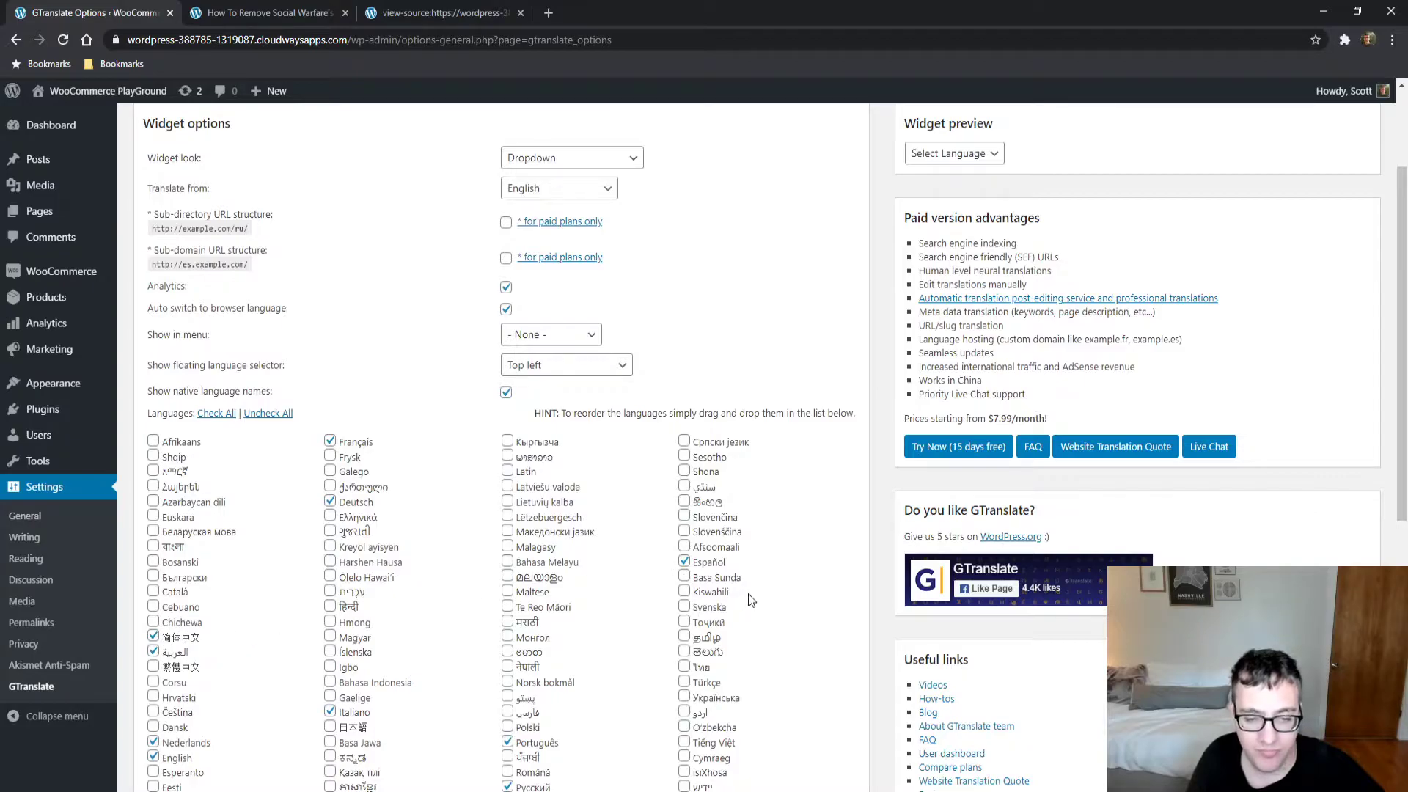
scroll(469, 506, down, 1)
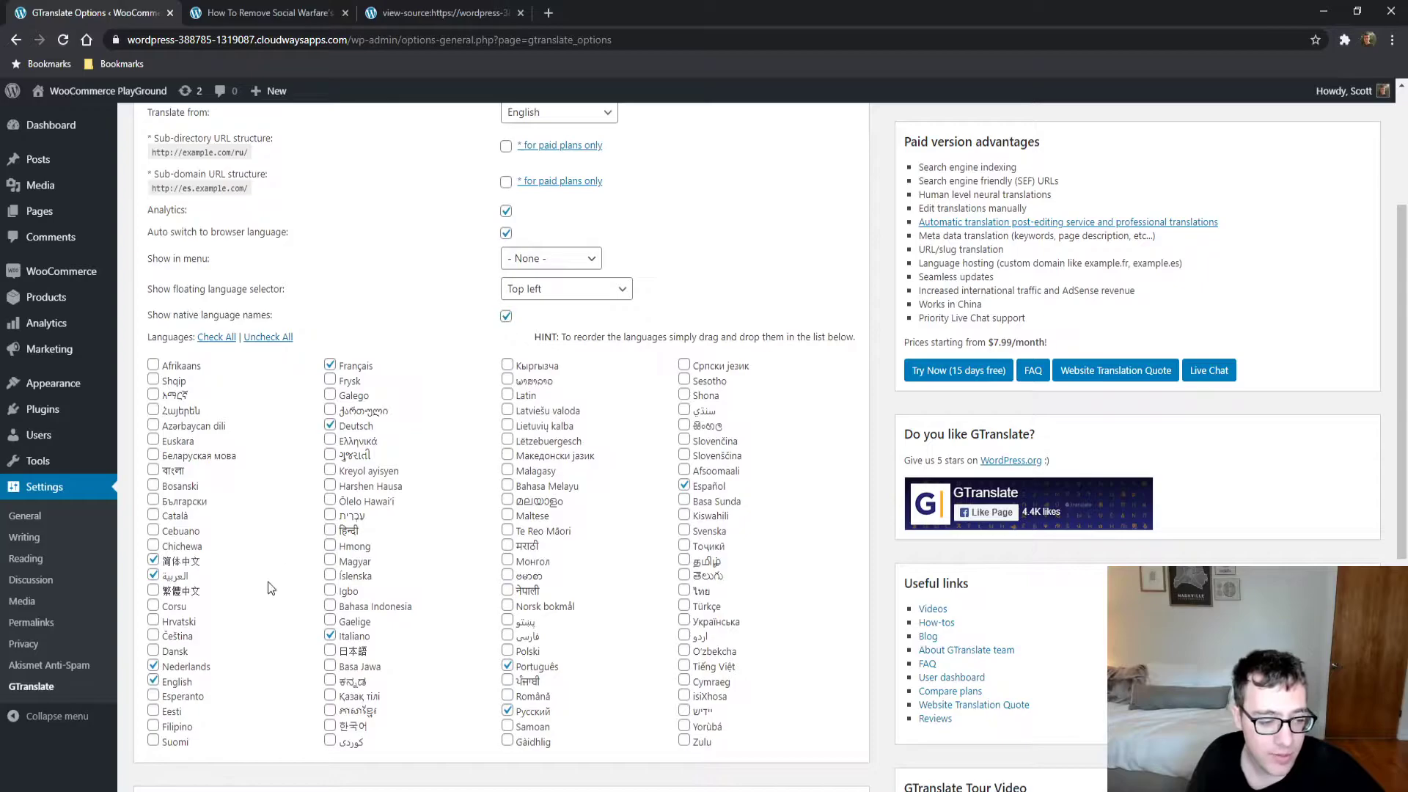
drag(190, 676, 185, 363)
key(Return)
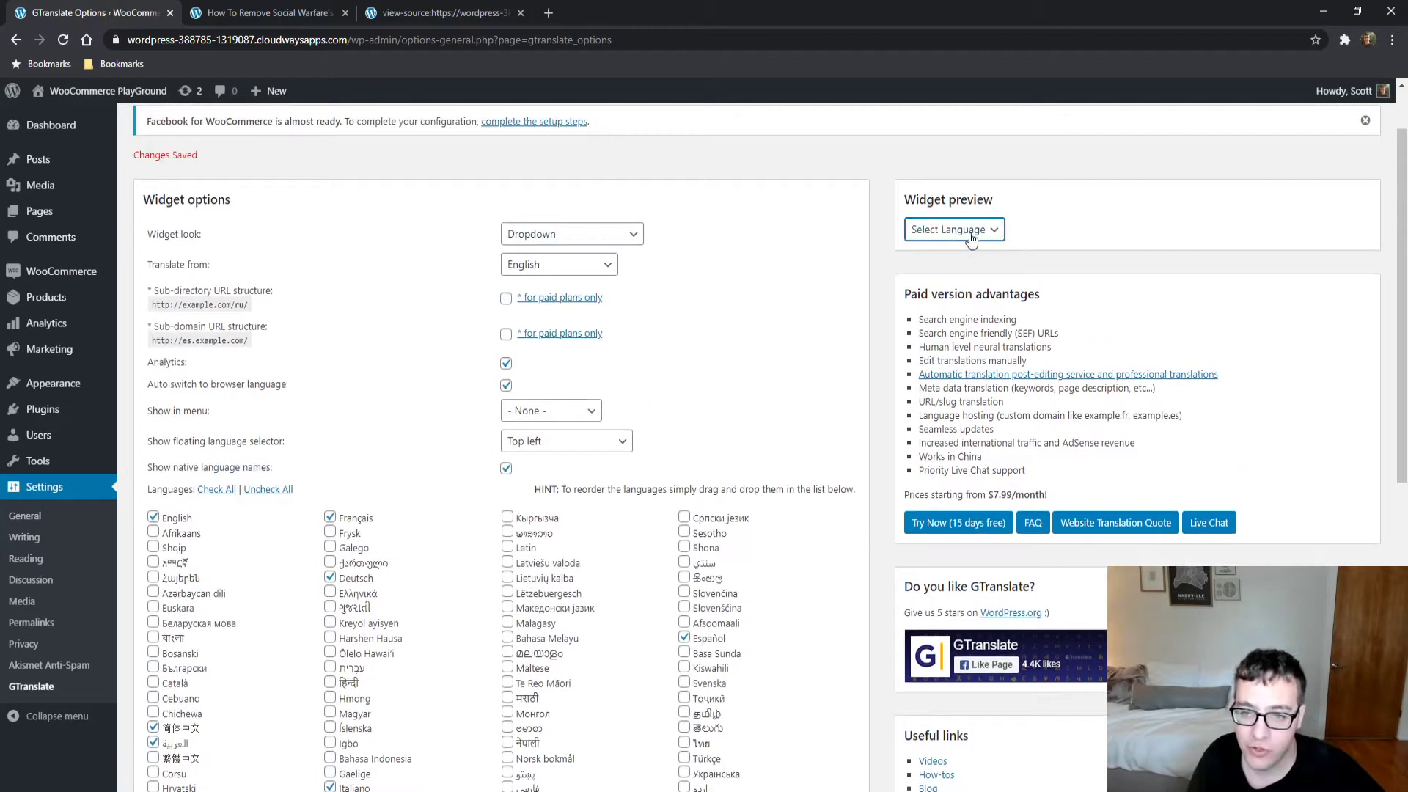
click(1067, 238)
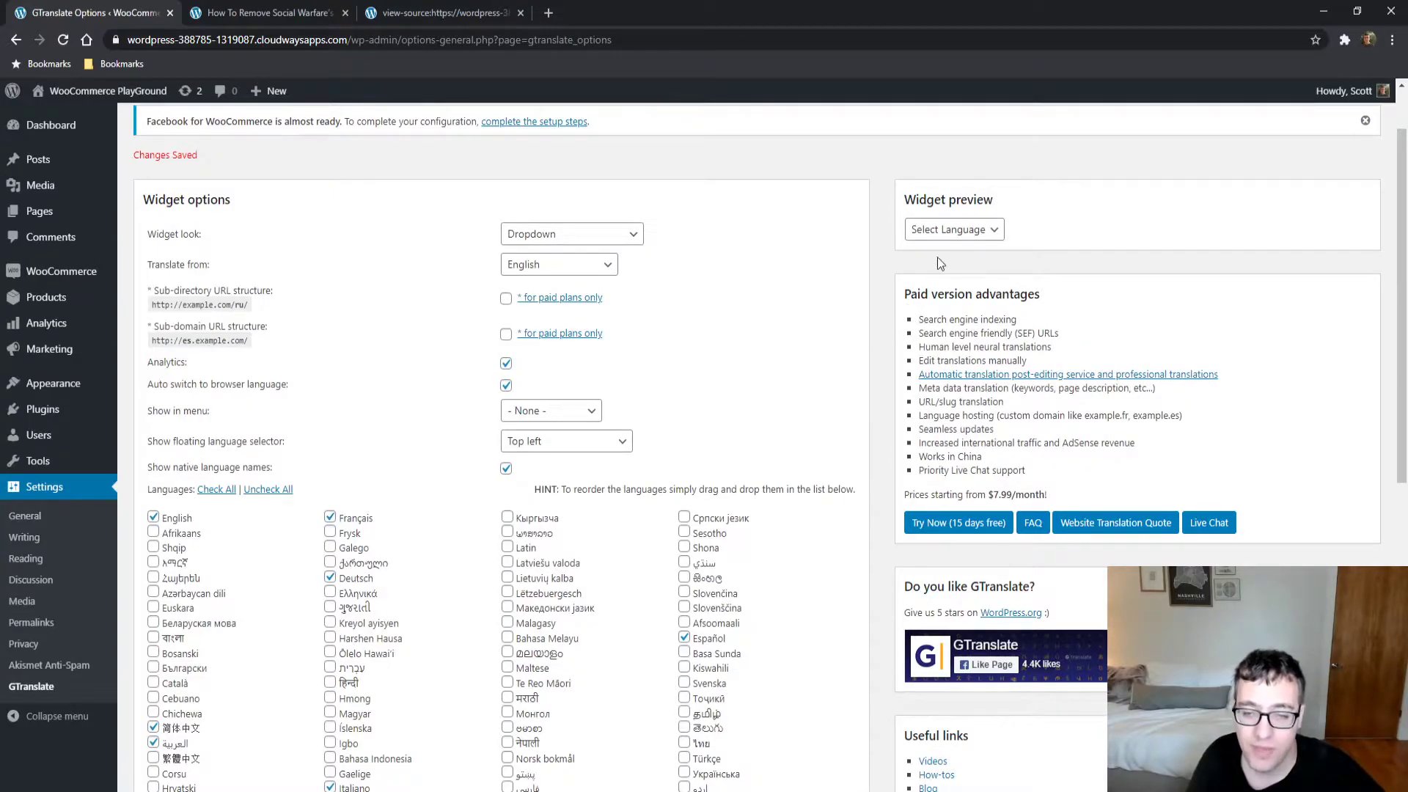
- Enlarge the Widget code box and select all of the generated GTranslate code
click(957, 235)
click(1019, 170)
scroll(865, 328, down, 5)
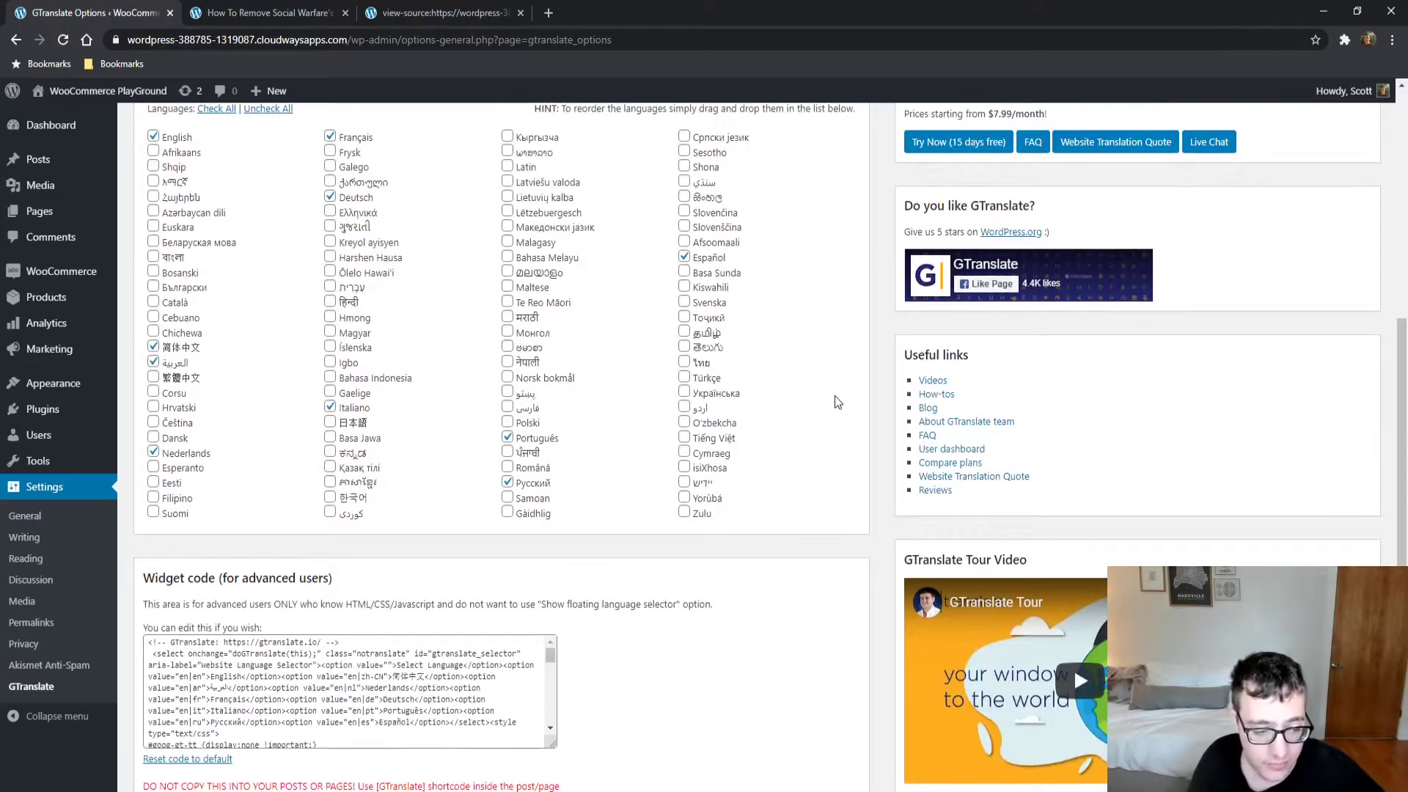
scroll(431, 695, down, 8)
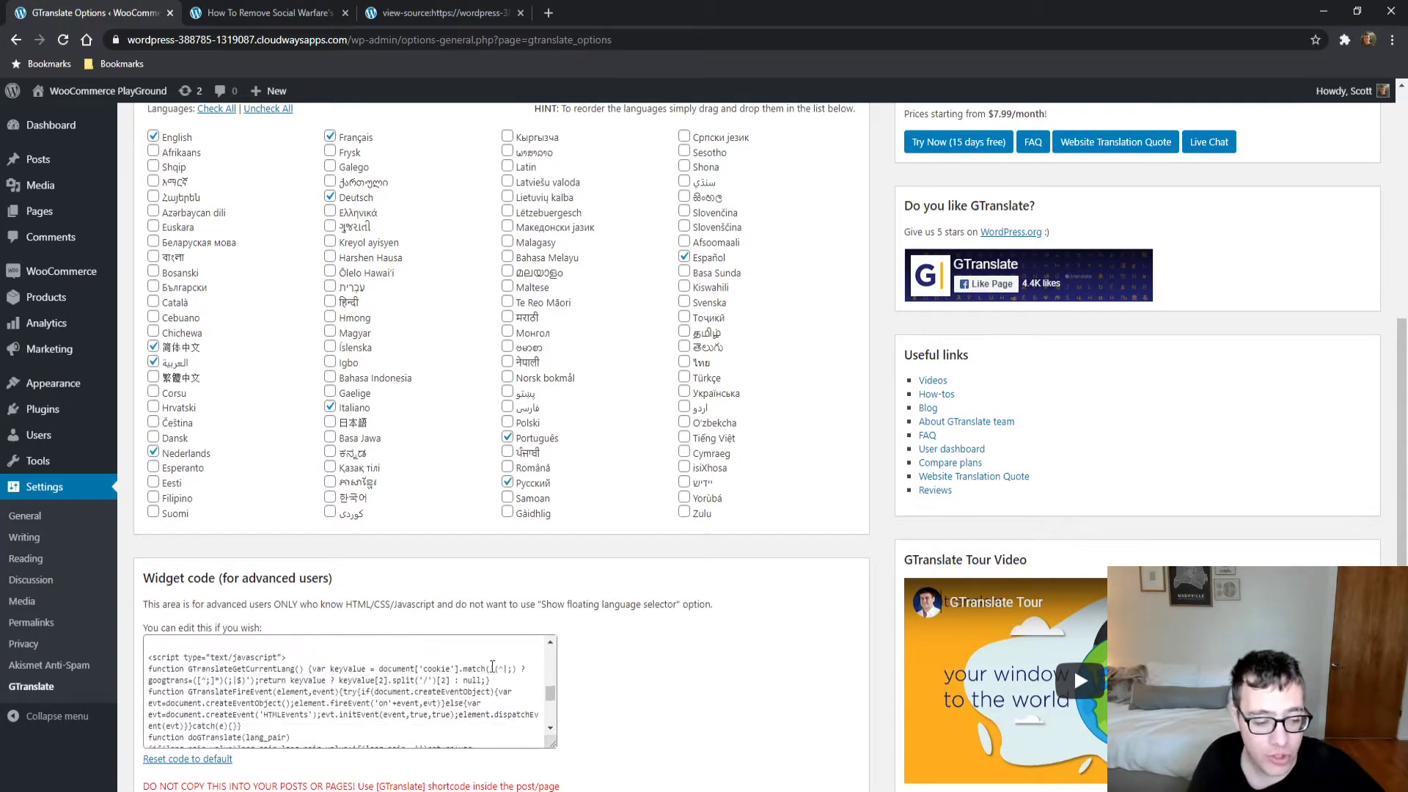
scroll(724, 634, down, 2)
scroll(545, 528, down, 3)
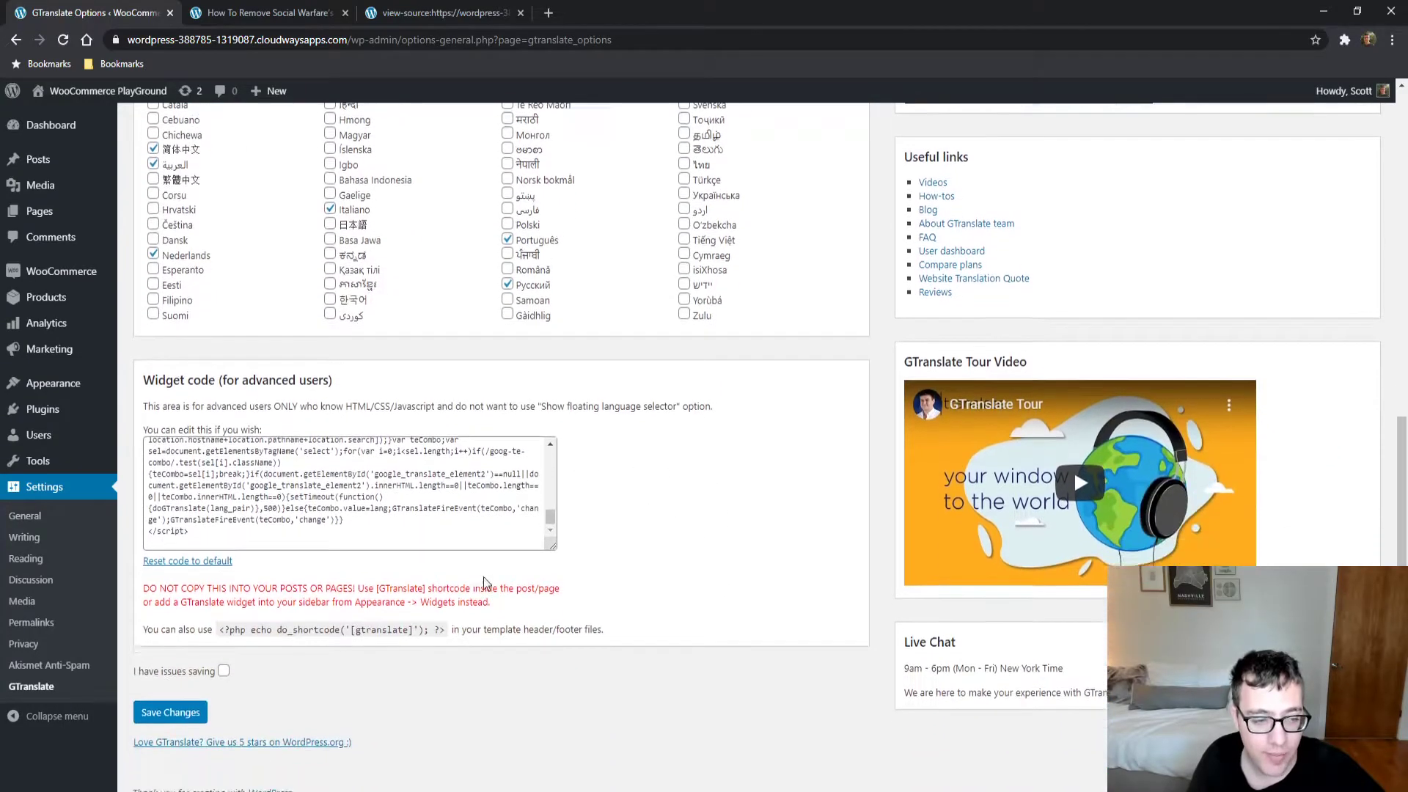
drag(553, 531, 557, 719)
double_click(396, 615)
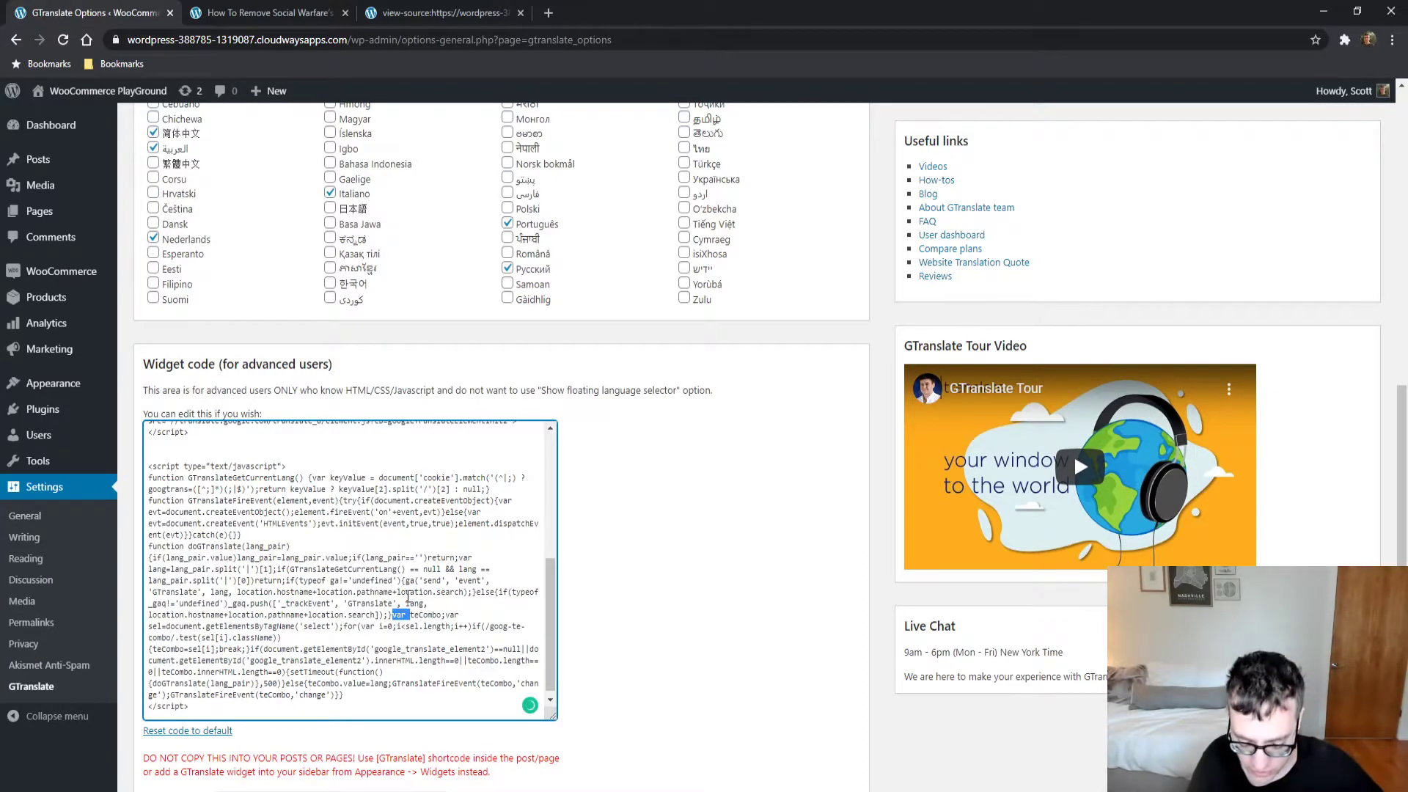
key(ctrl+a)
- Add a Custom HTML widget to the Sidebar with the pasted GTranslate code and save it
mouse_move(101, 392)
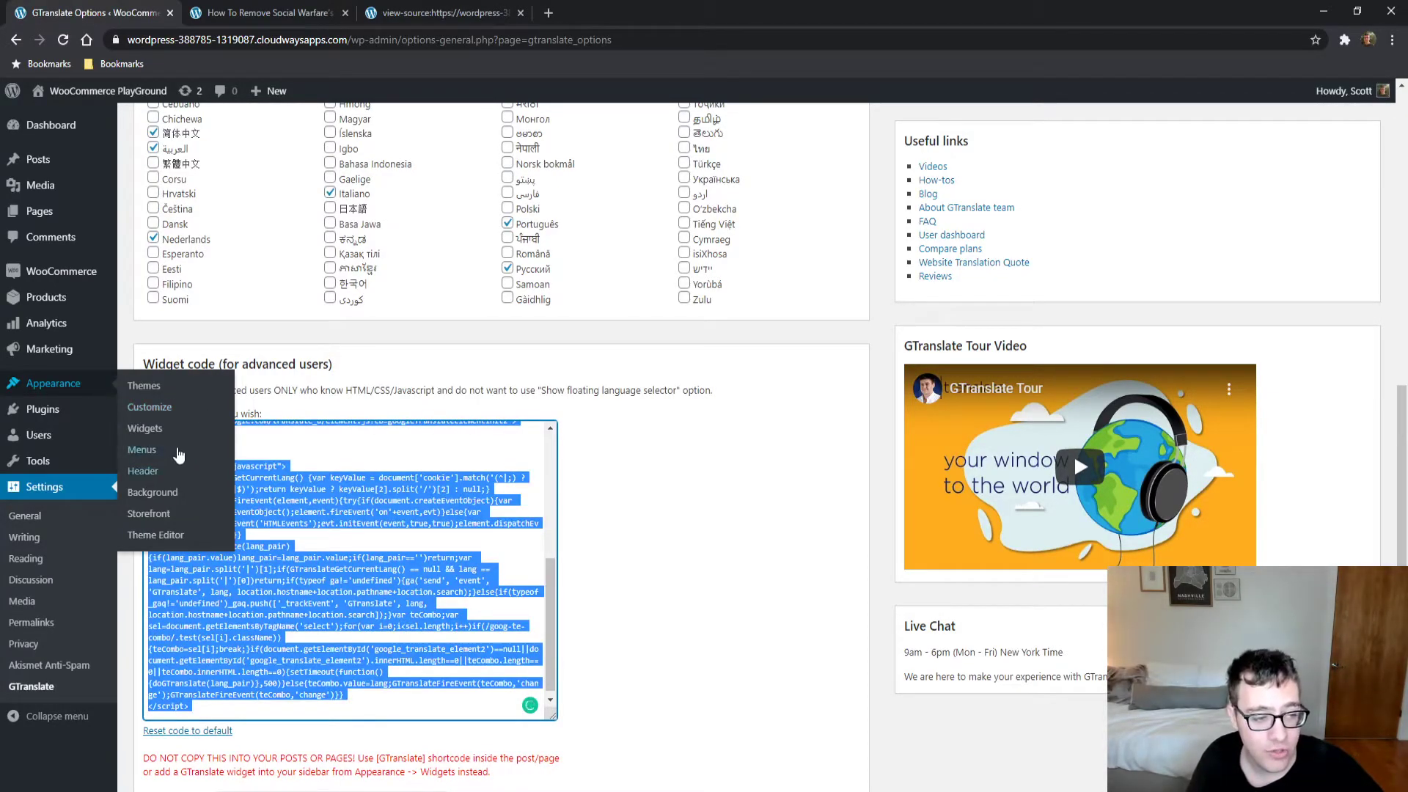
ctrl+click(158, 431)
click(268, 13)
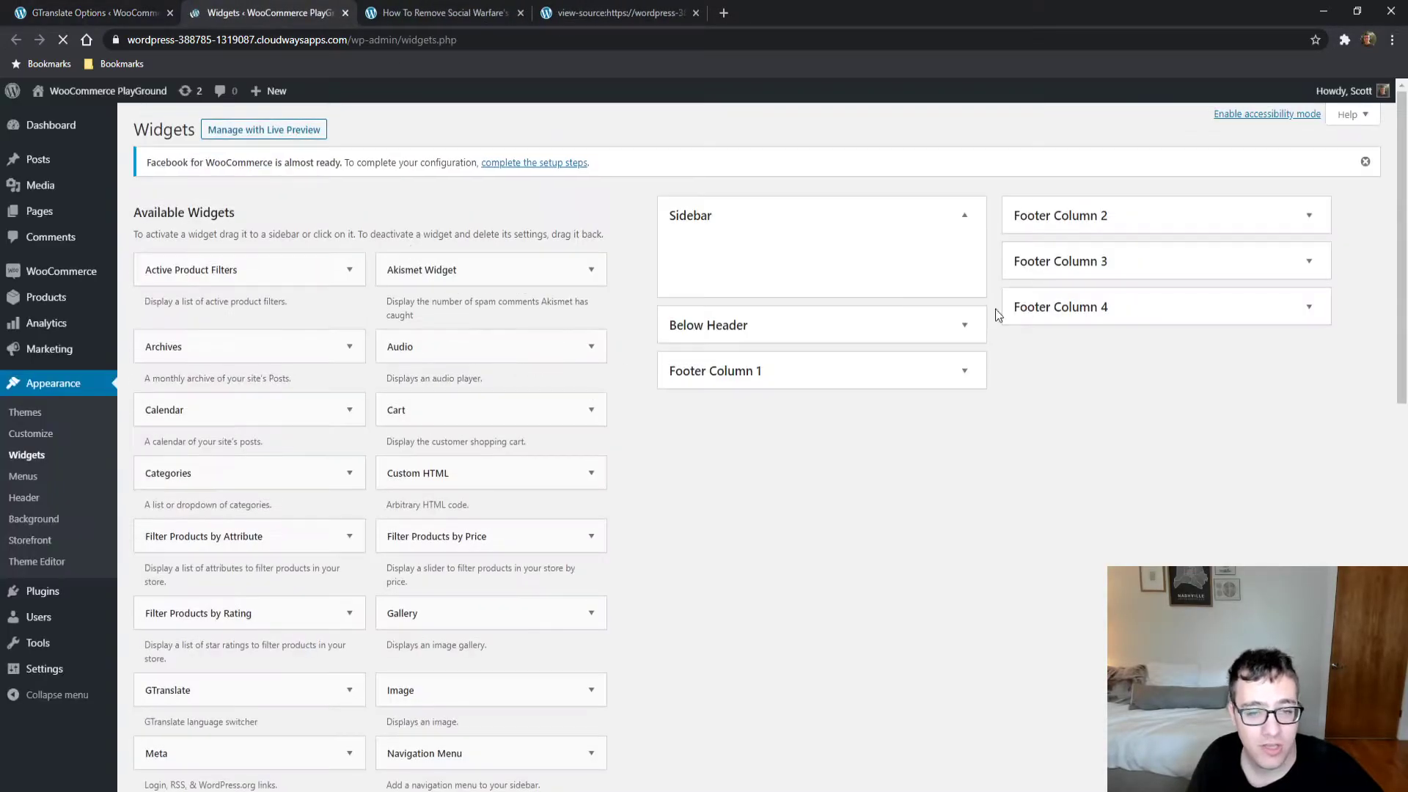
scroll(612, 585, down, 2)
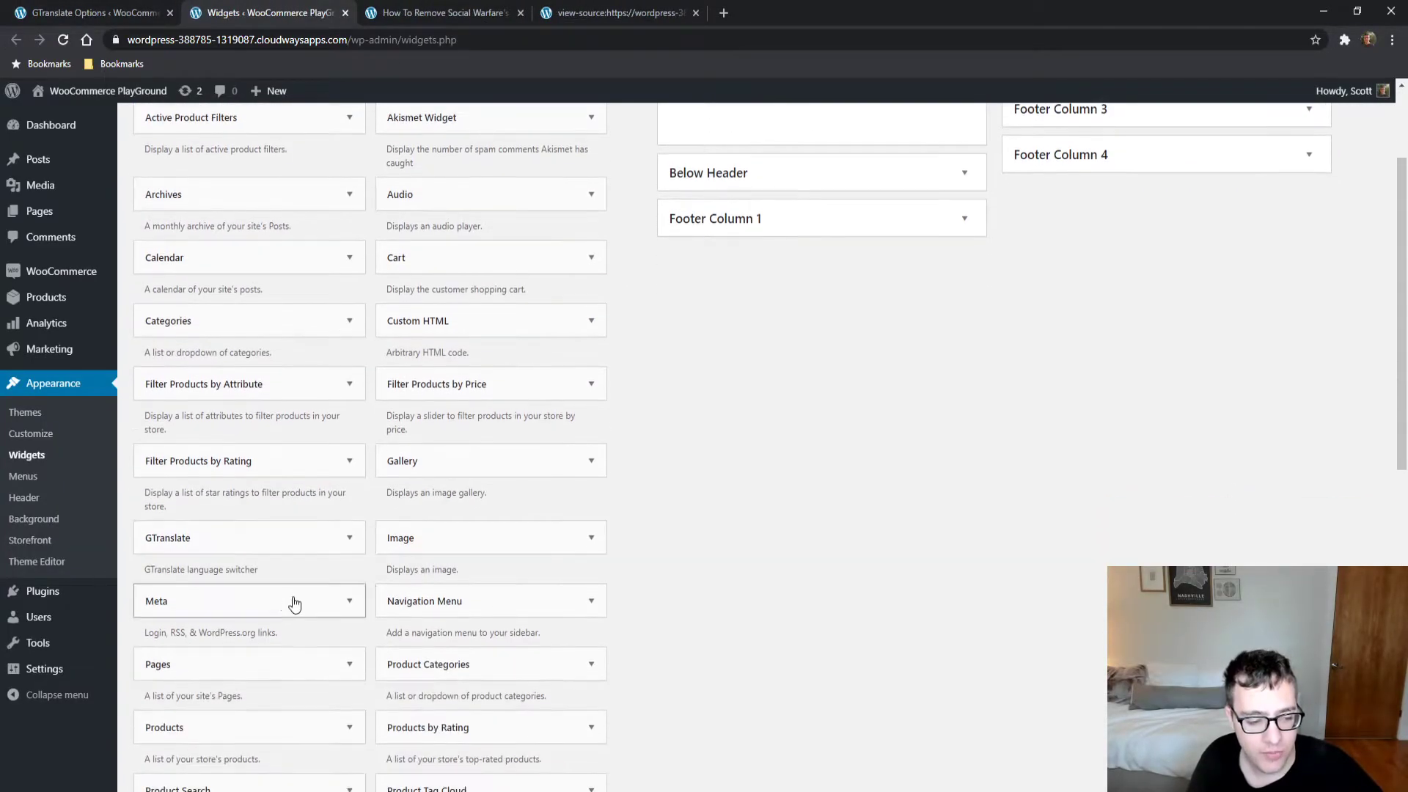
scroll(757, 506, down, 5)
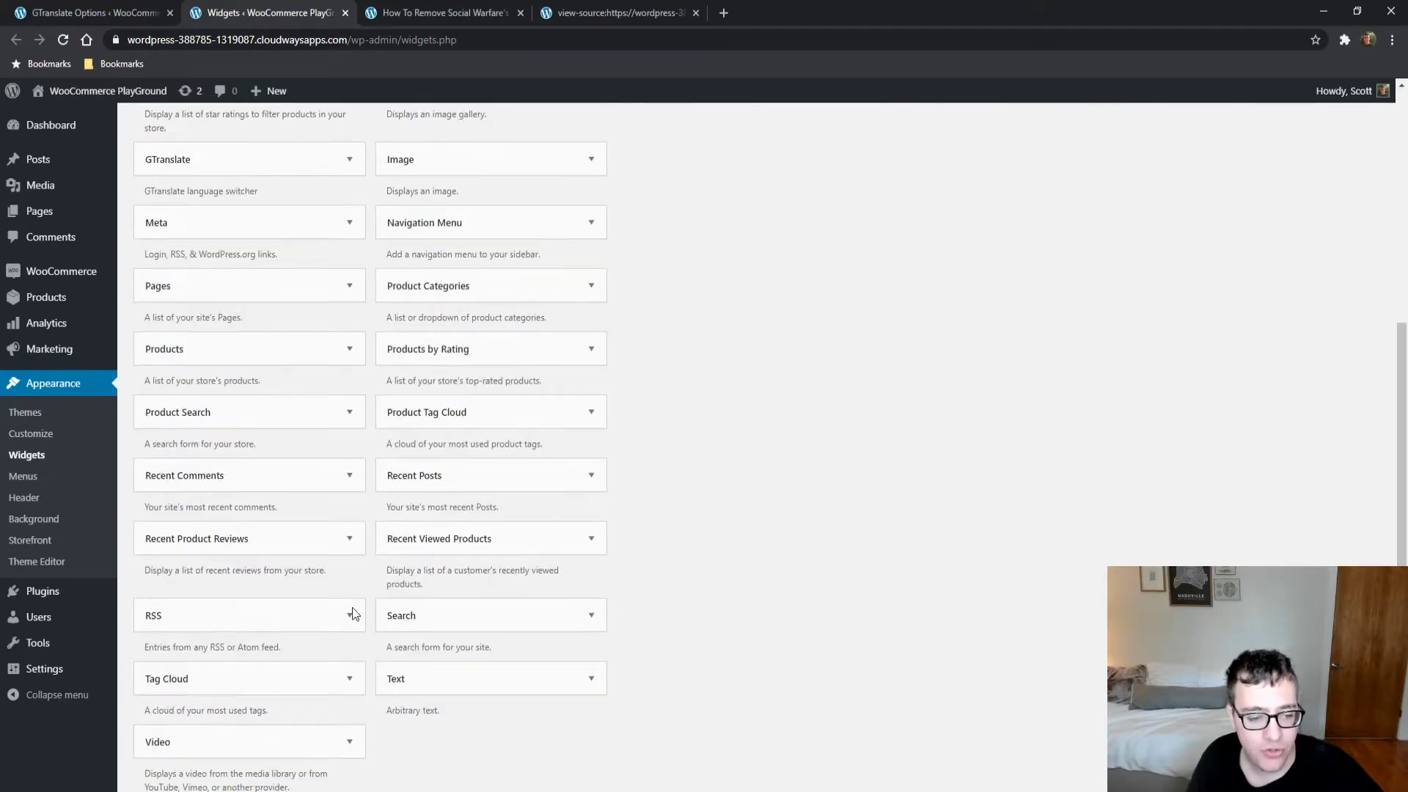
scroll(310, 654, up, 3)
scroll(327, 643, up, 2)
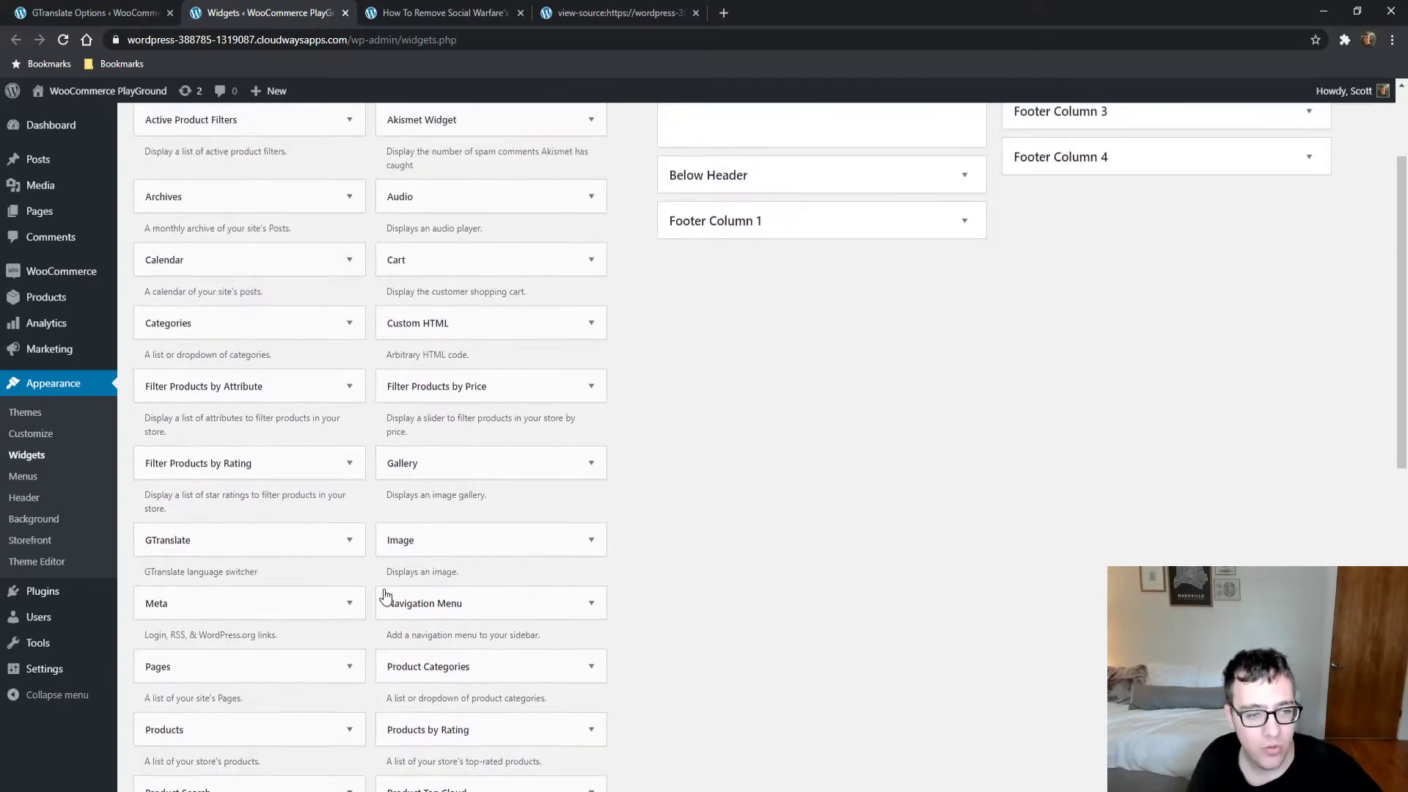
click(516, 329)
click(517, 568)
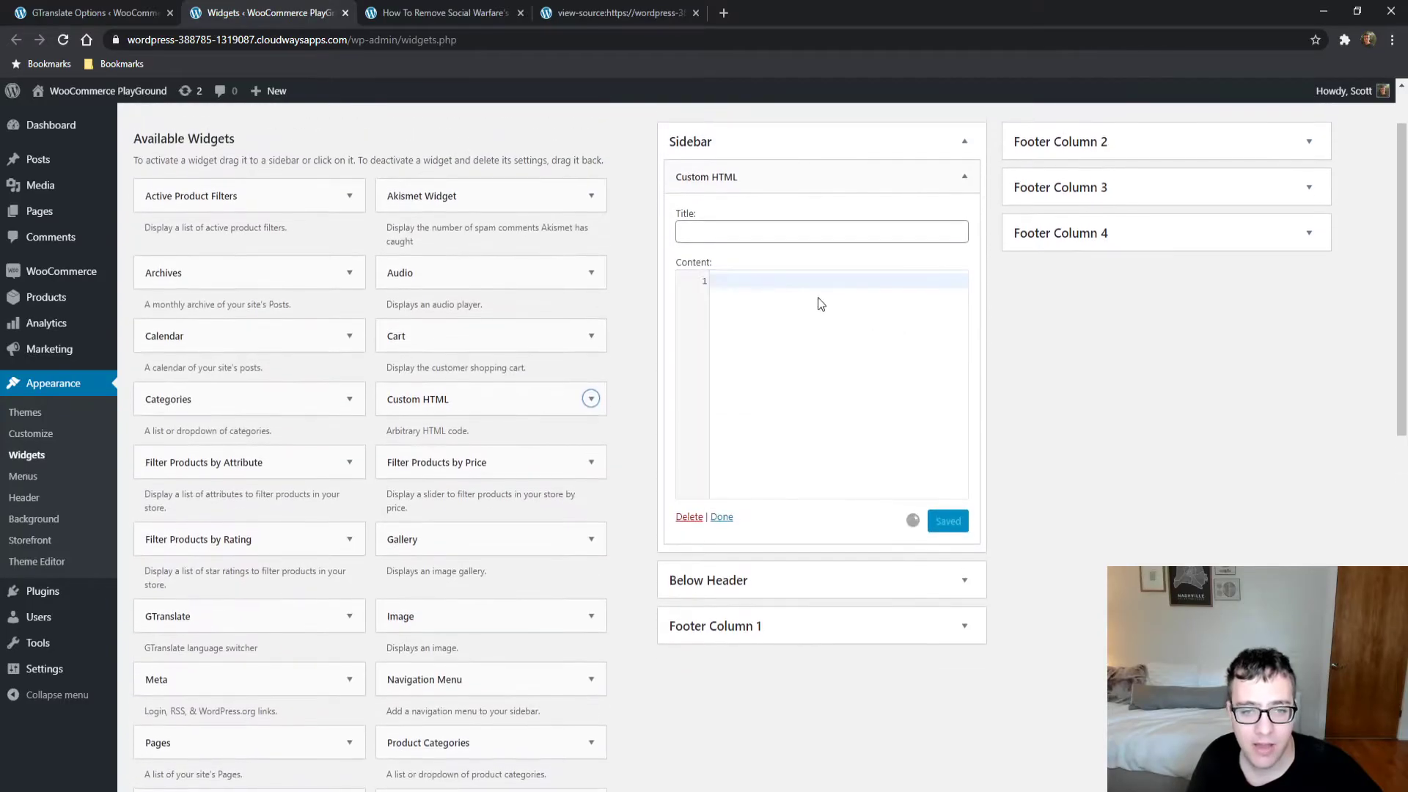
key(ctrl+v)
click(961, 528)
- Reload the post and choose Deutsch in the sidebar dropdown to view it in German
click(445, 12)
key(F5)
click(979, 425)
- Translate the post into Deutsch and copy the translated site title
click(962, 514)
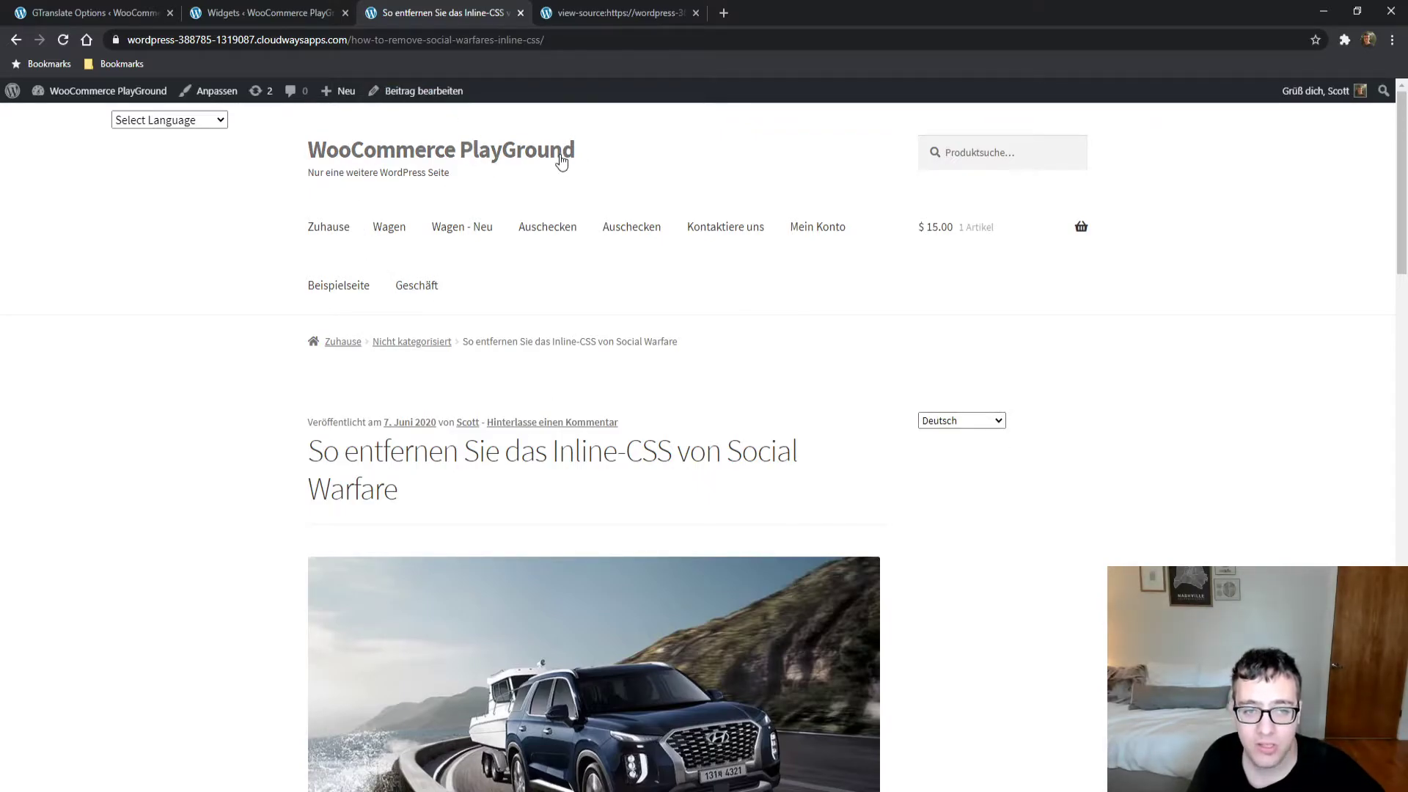
triple_click(601, 151)
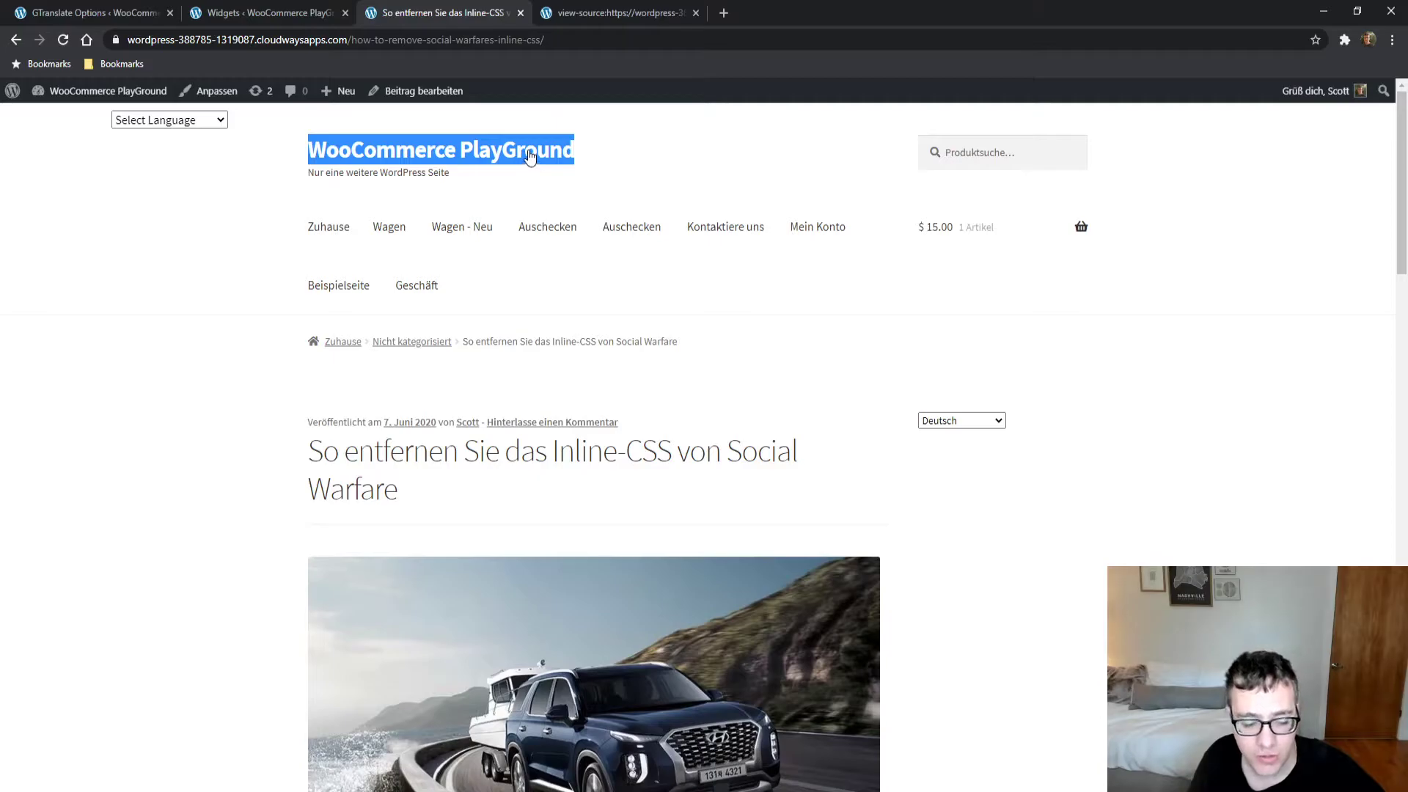
key(ctrl+c)
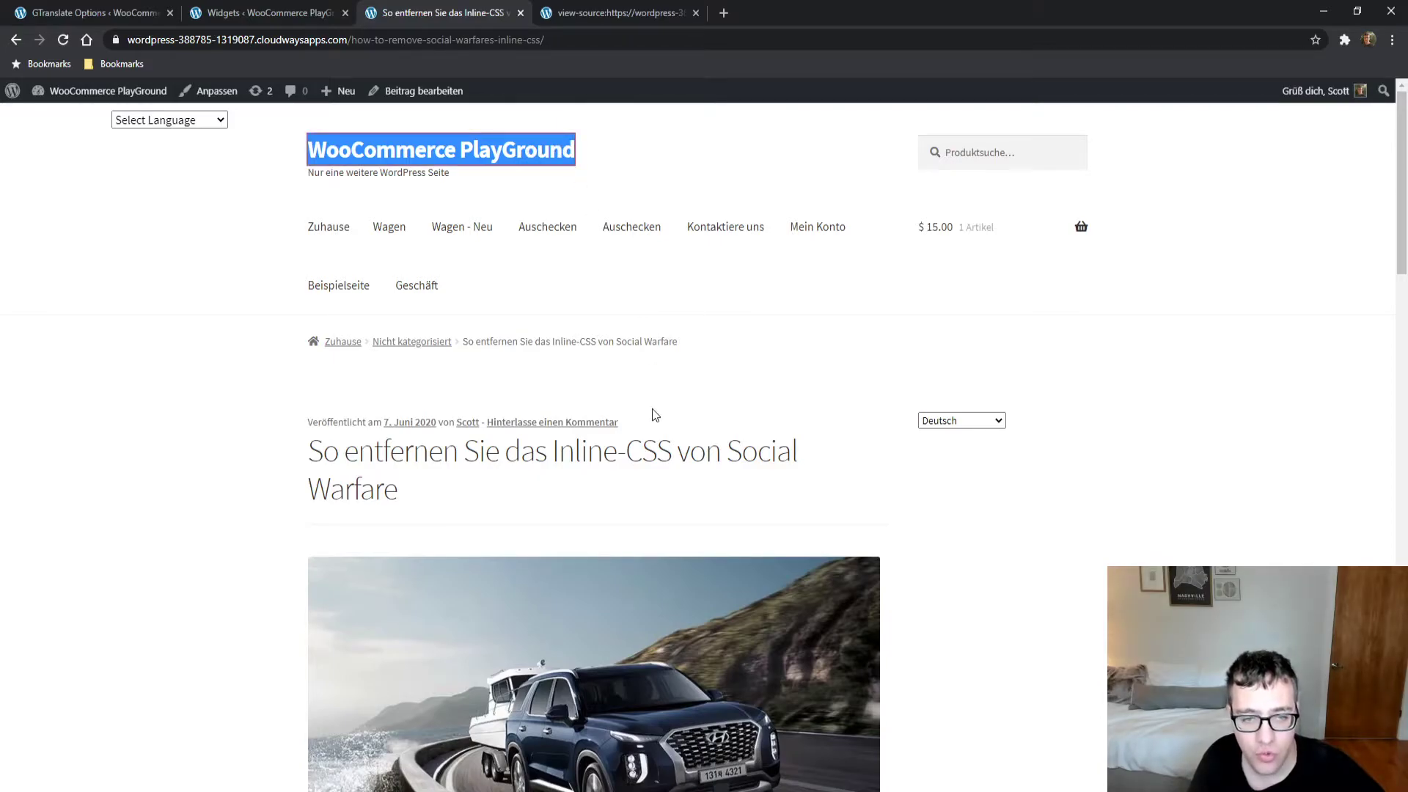
click(112, 242)
scroll(1133, 506, down, 20)
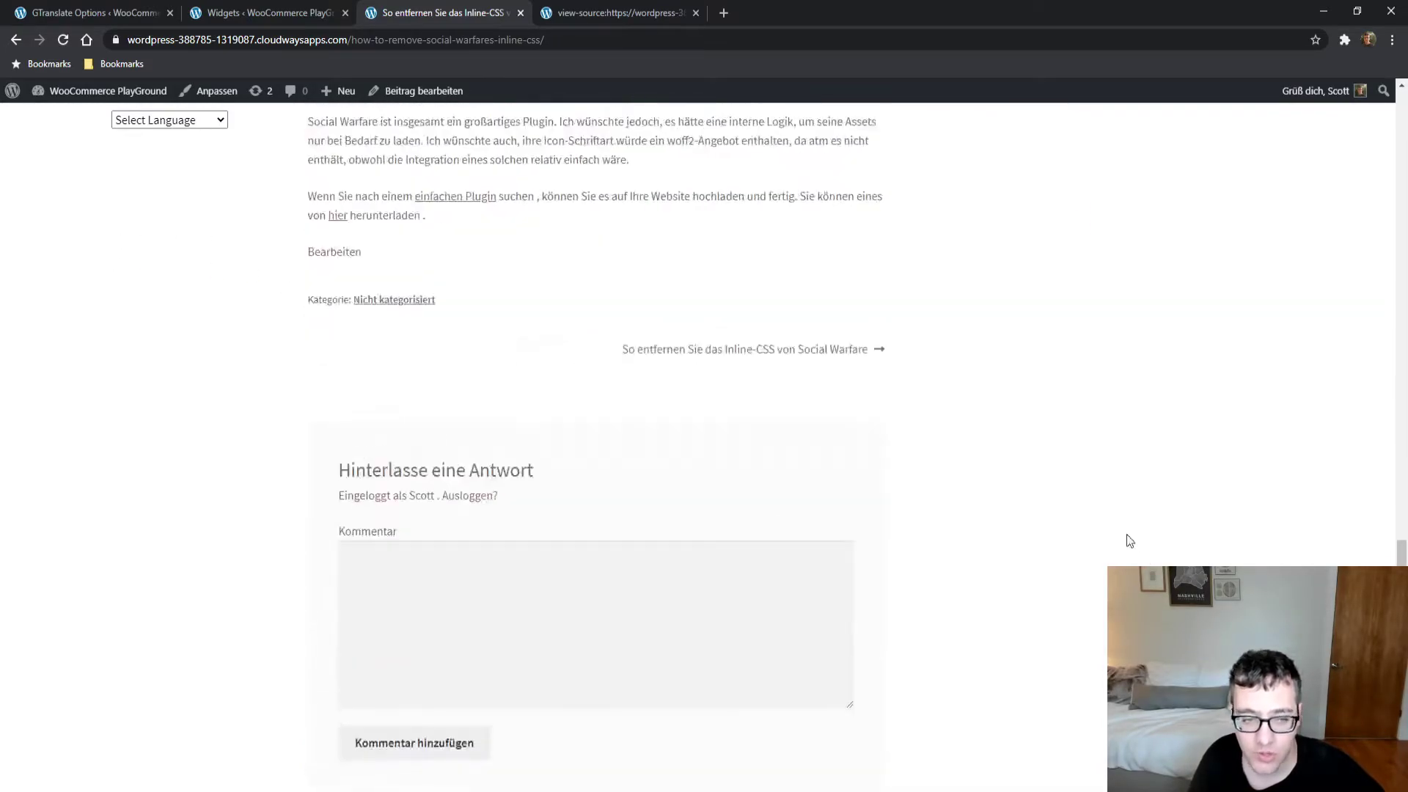
scroll(1114, 522, up, 4)
scroll(1048, 602, up, 20)
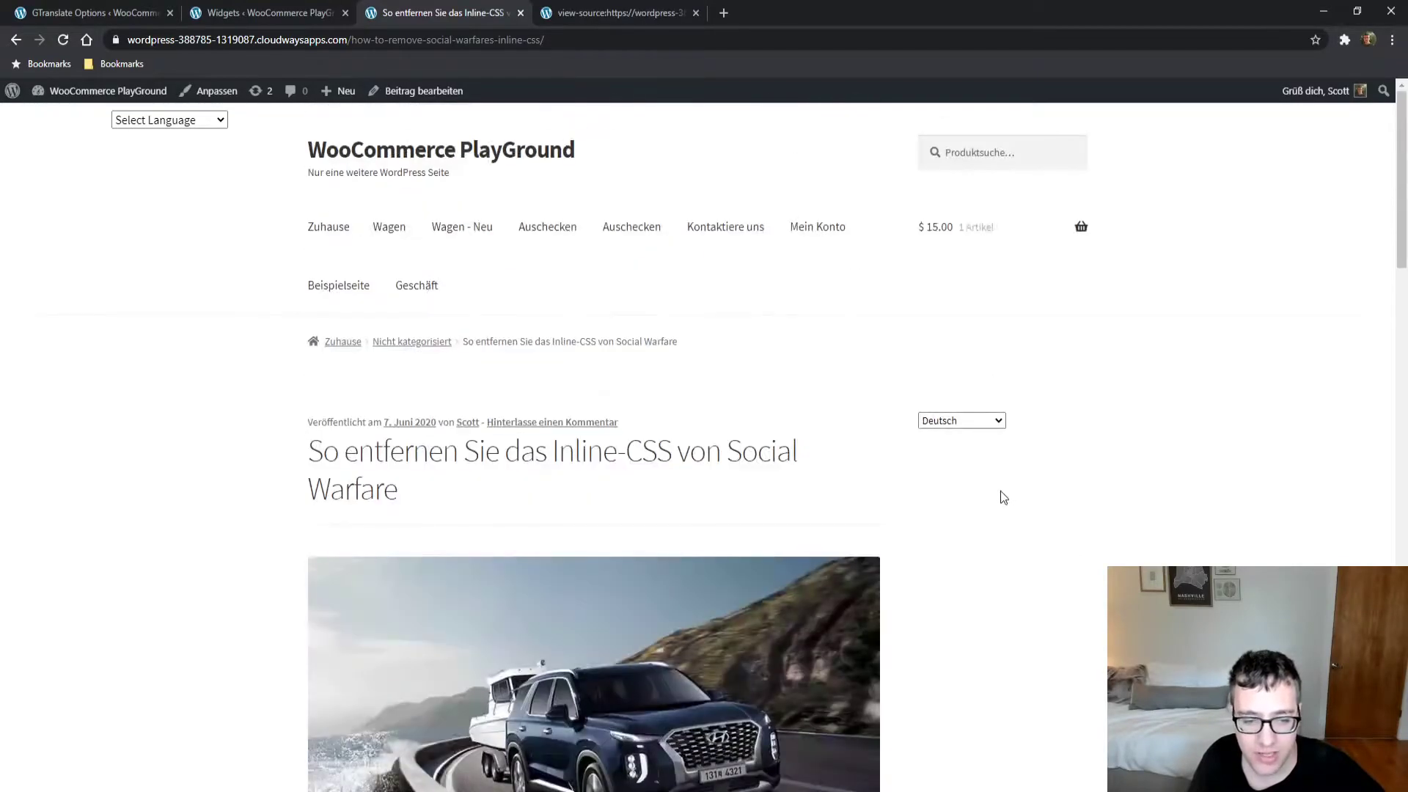
drag(1022, 431, 985, 419)
click(1071, 501)
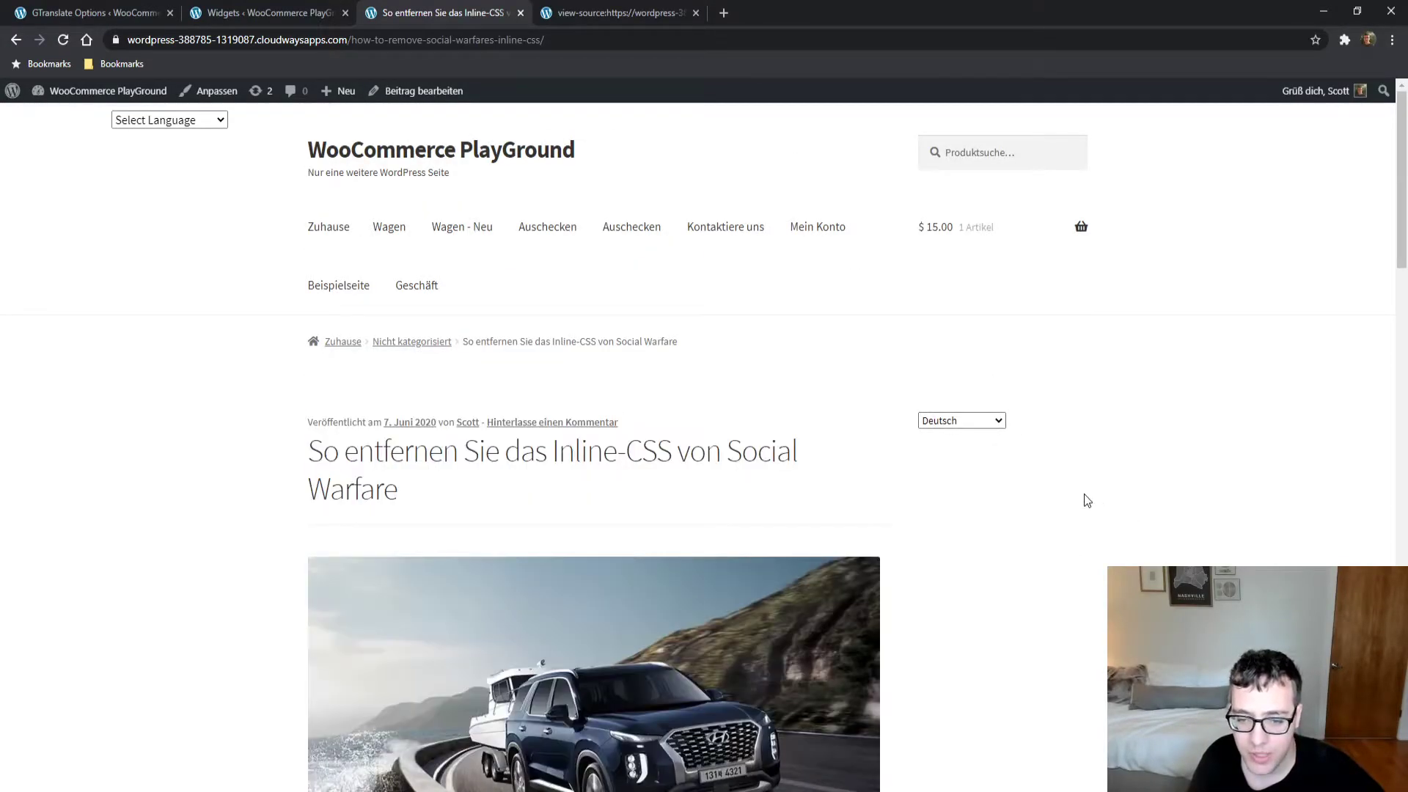
- Switch the sidebar dropdown to Français, then to 简体中文, and check the site title
click(953, 421)
click(943, 513)
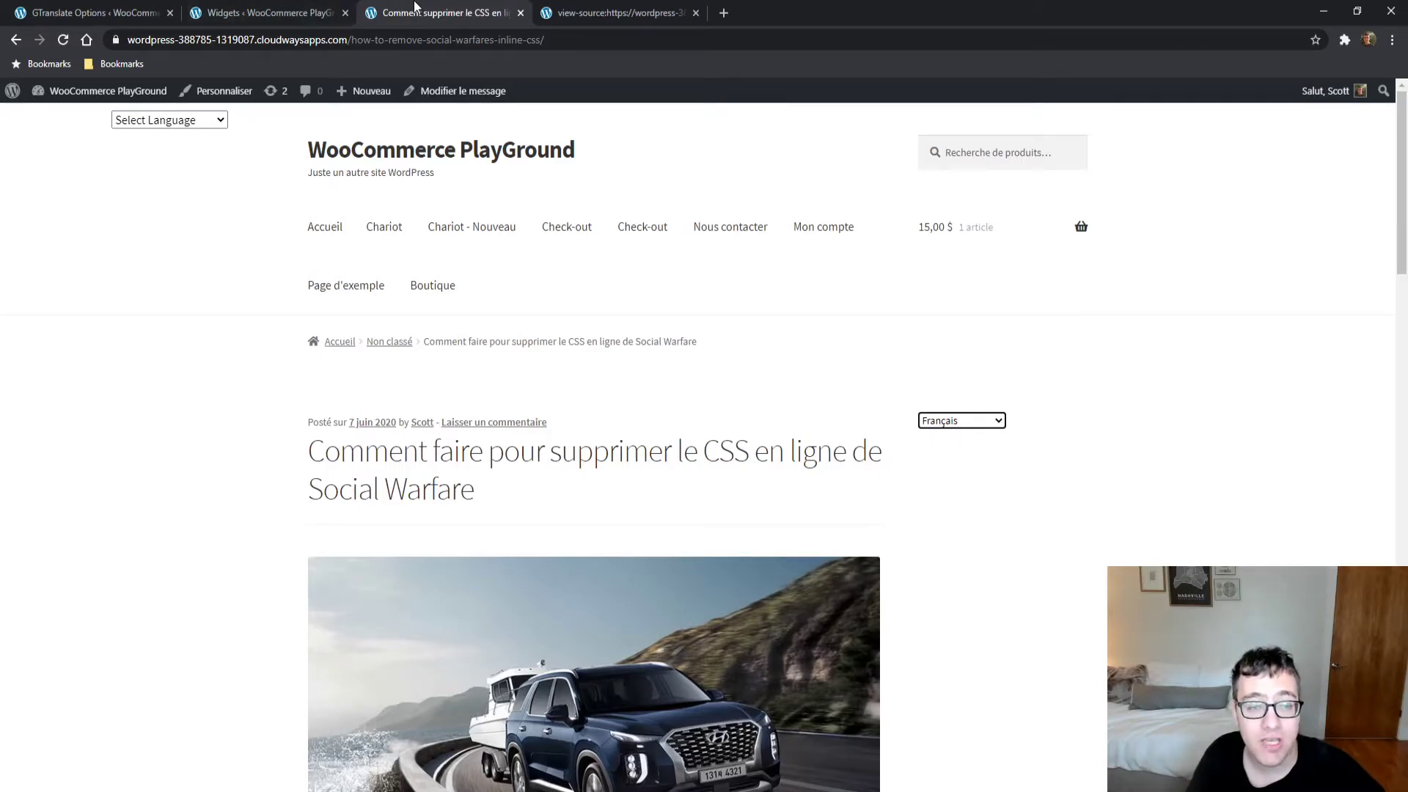
click(950, 470)
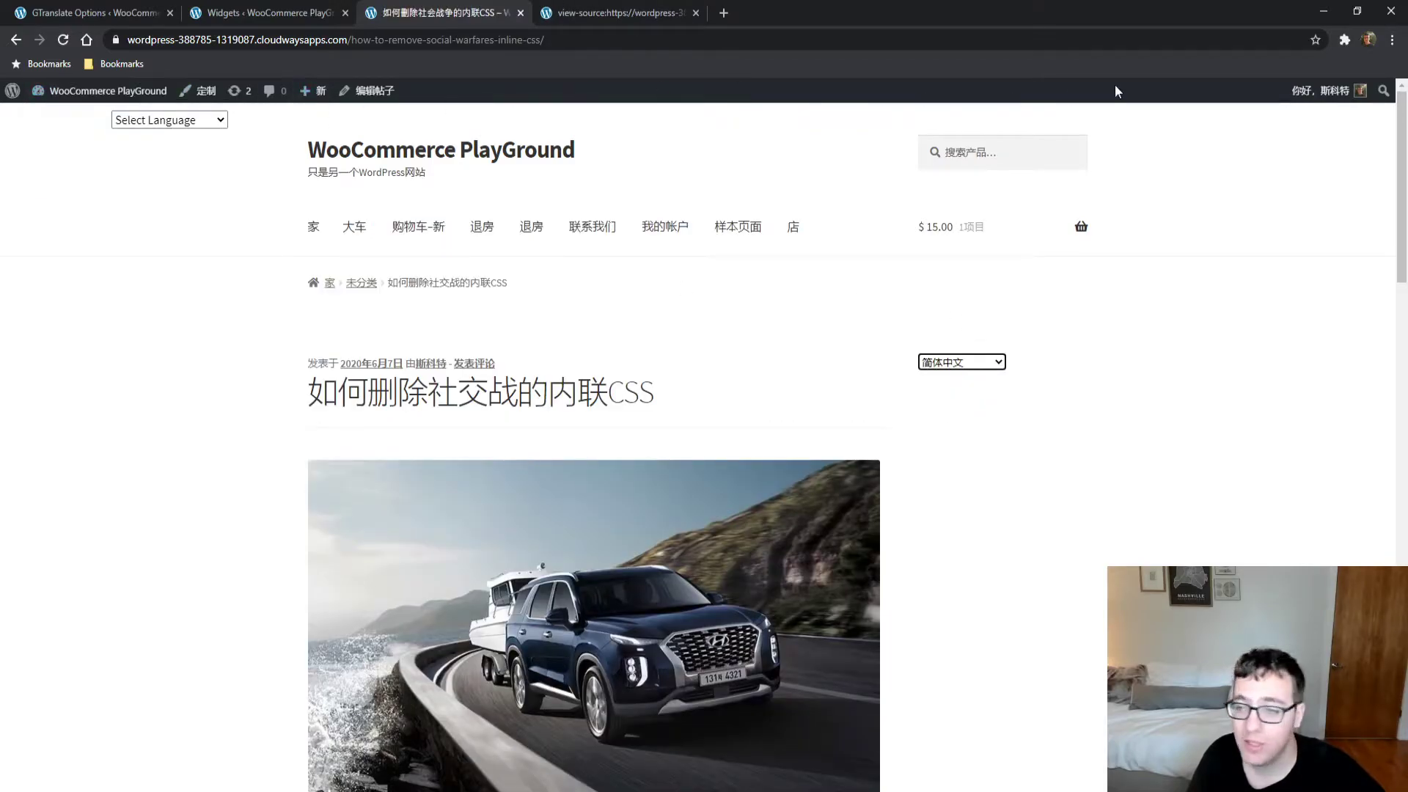
triple_click(649, 152)
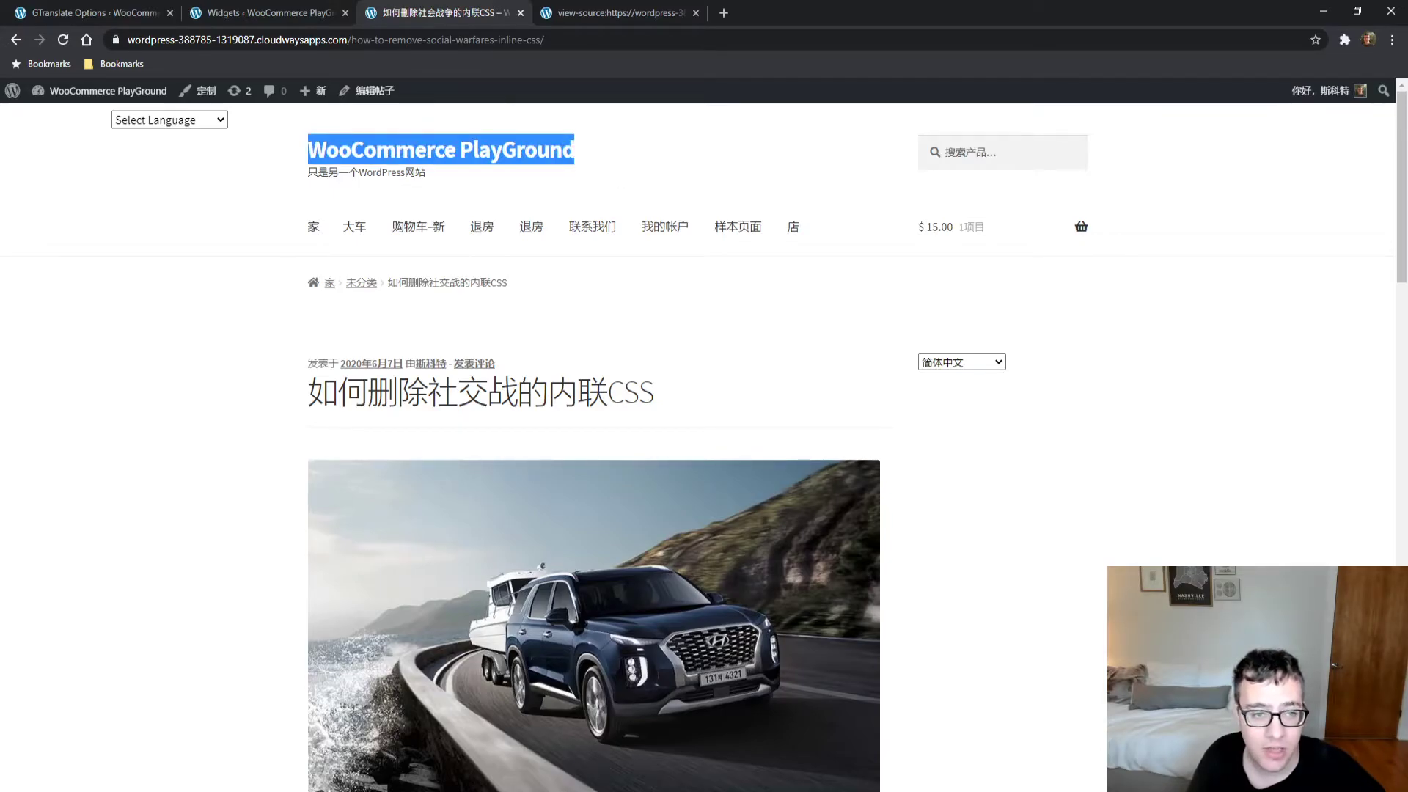
key(alt+Tab)
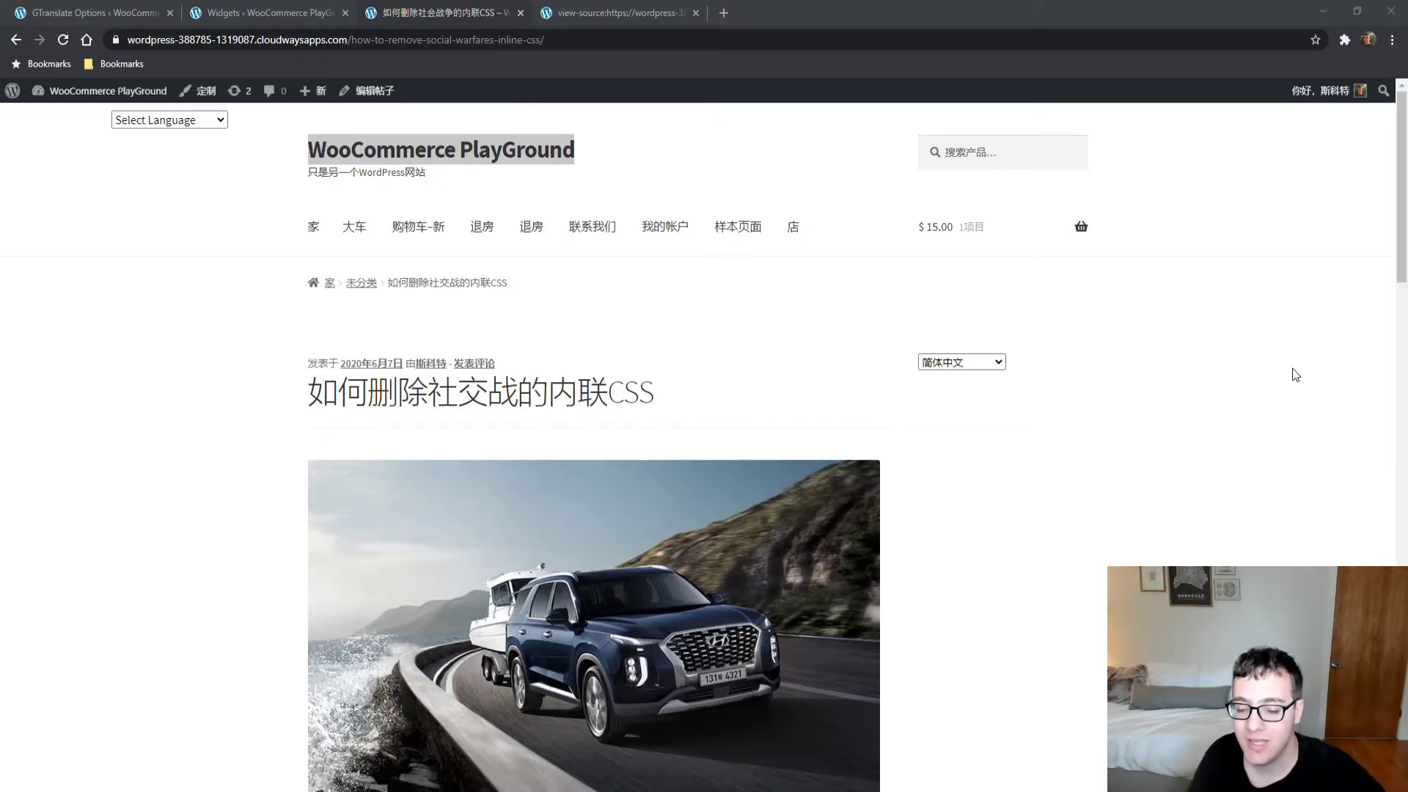
key(alt+Tab)
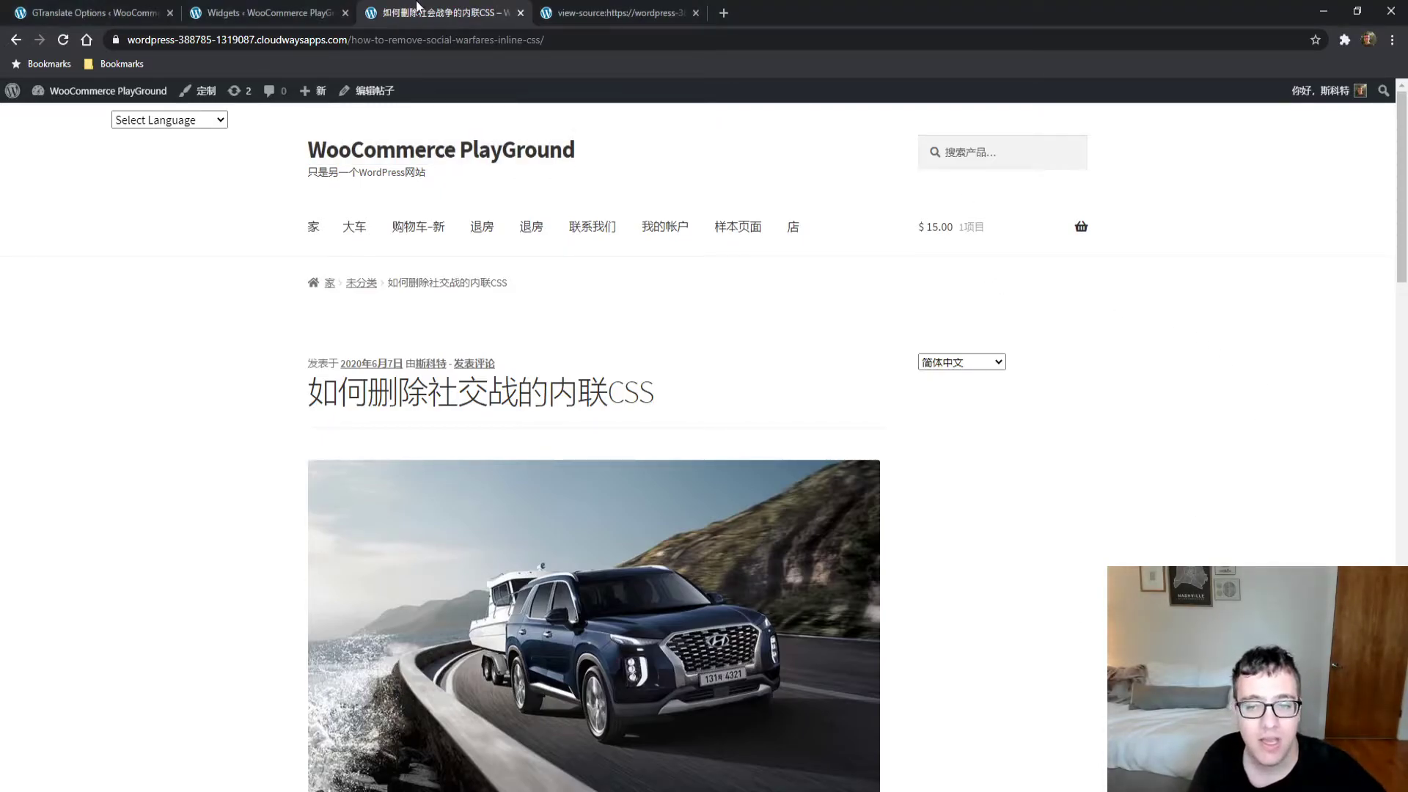
- On GTranslate settings, toggle 'I have issues saving' on and off, then save the changes
click(95, 12)
click(247, 12)
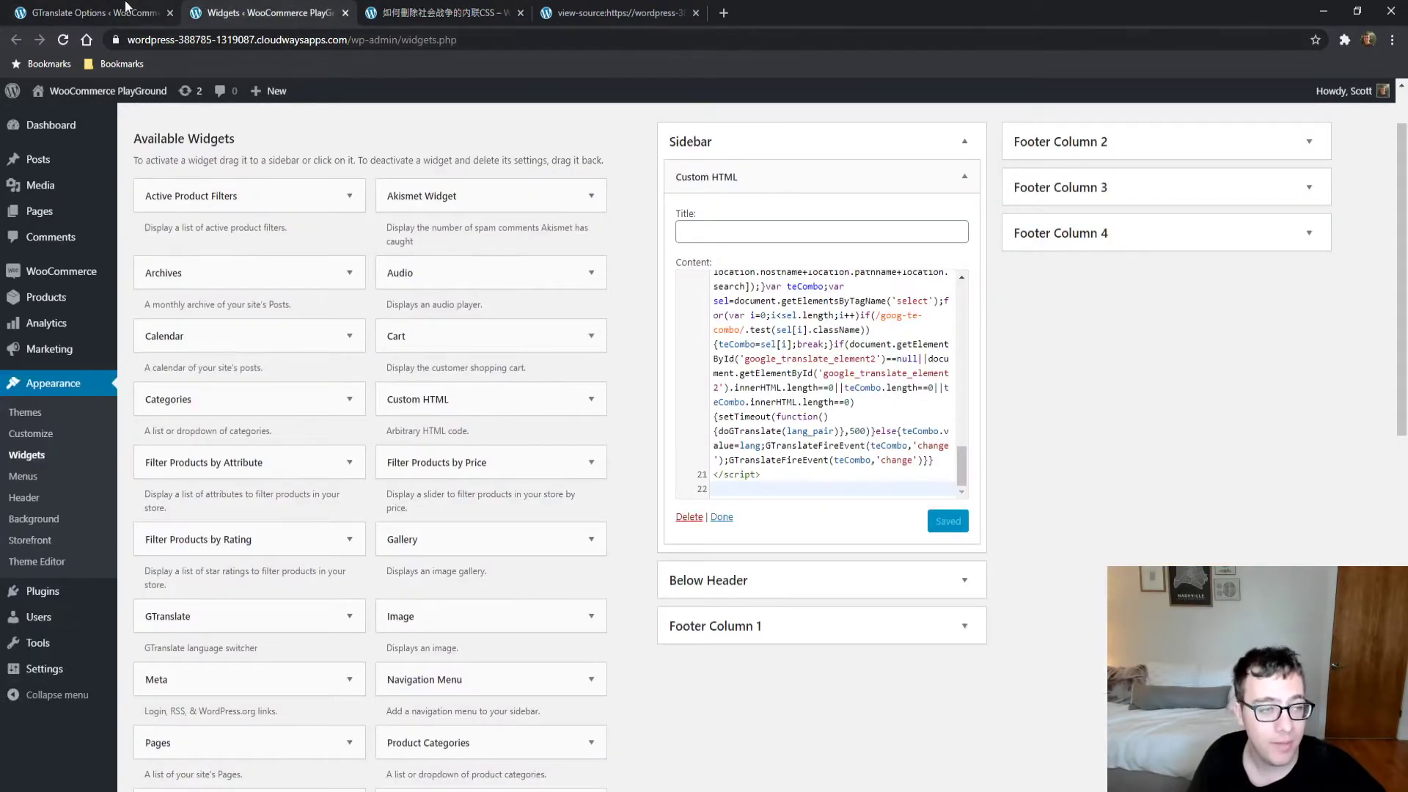
key(ctrl+shift+Tab)
scroll(903, 460, down, 3)
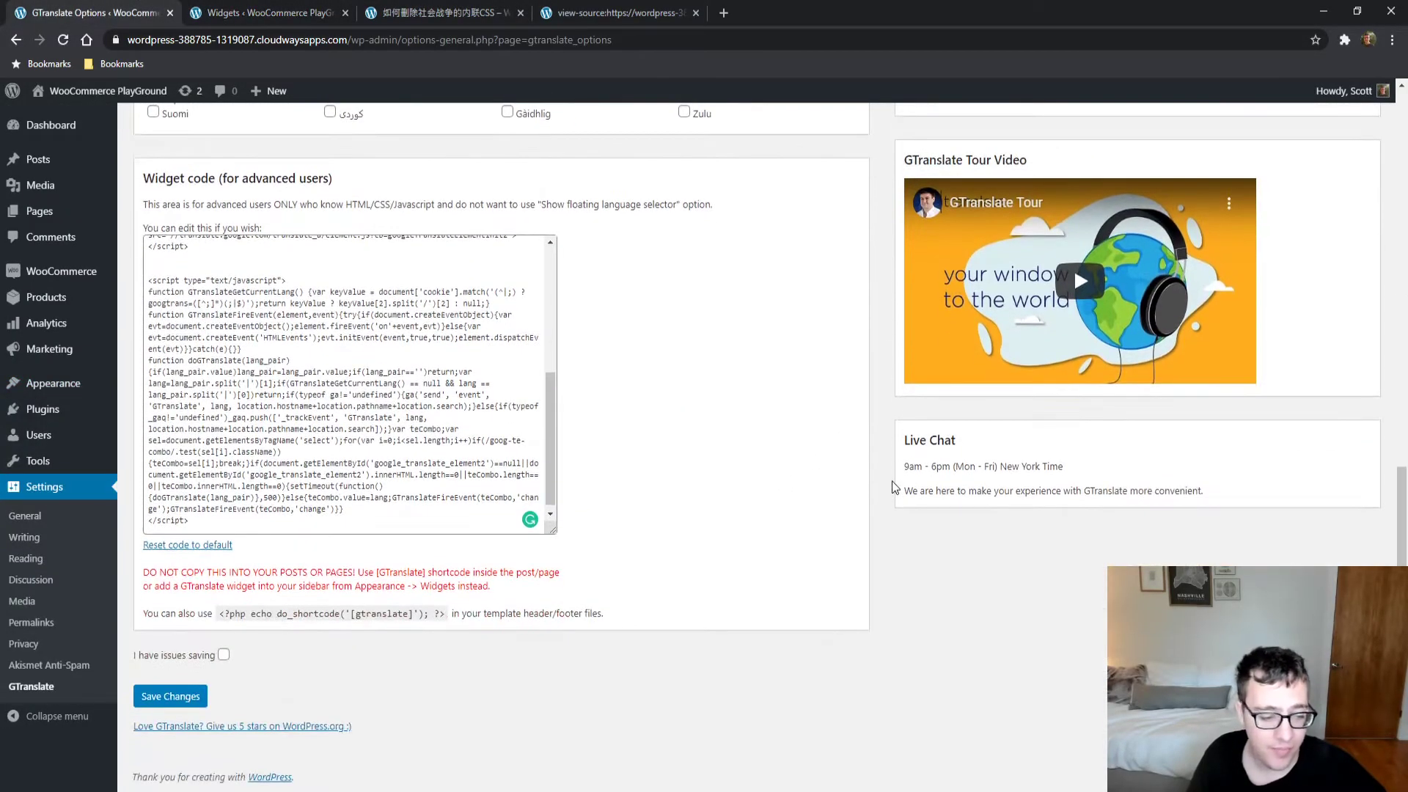
click(223, 655)
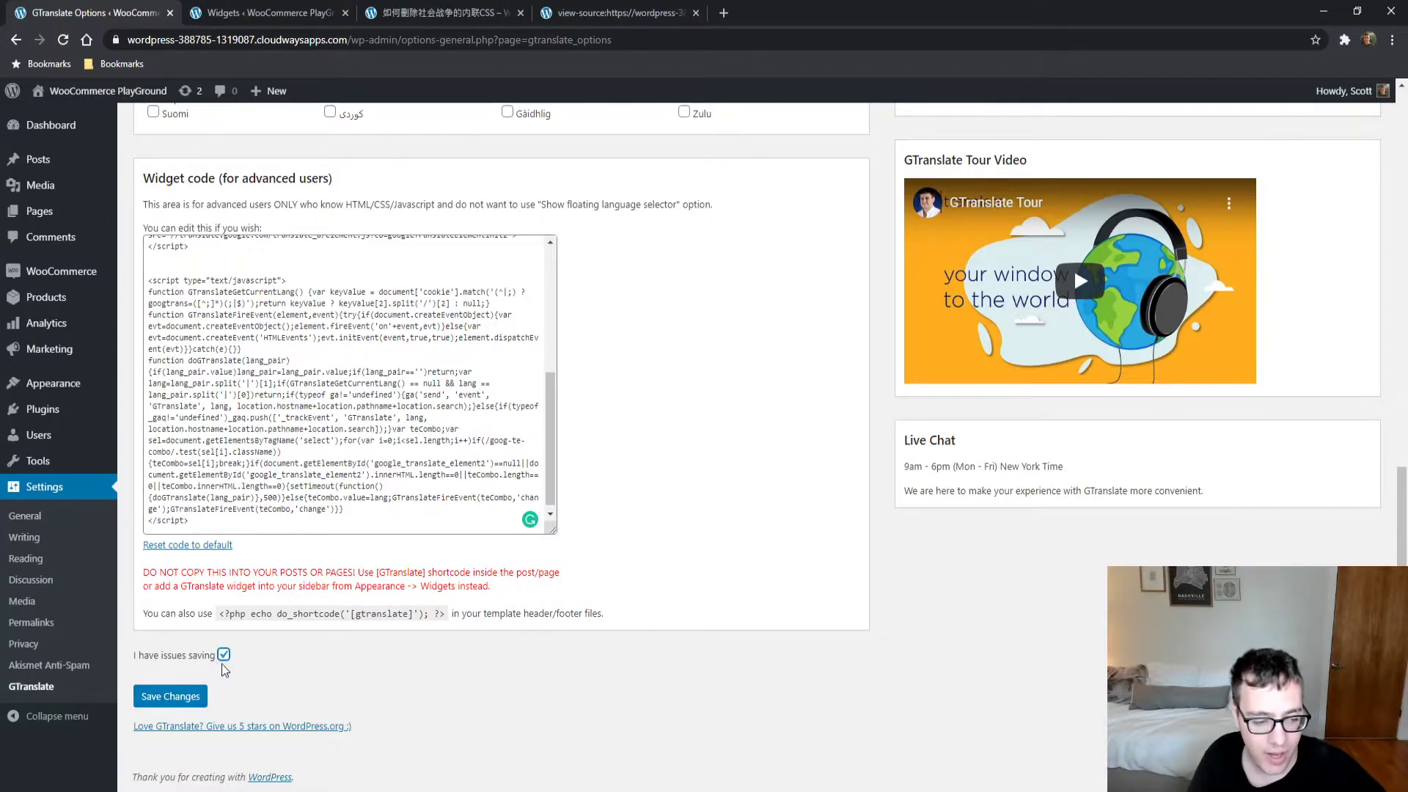
click(223, 655)
click(174, 696)
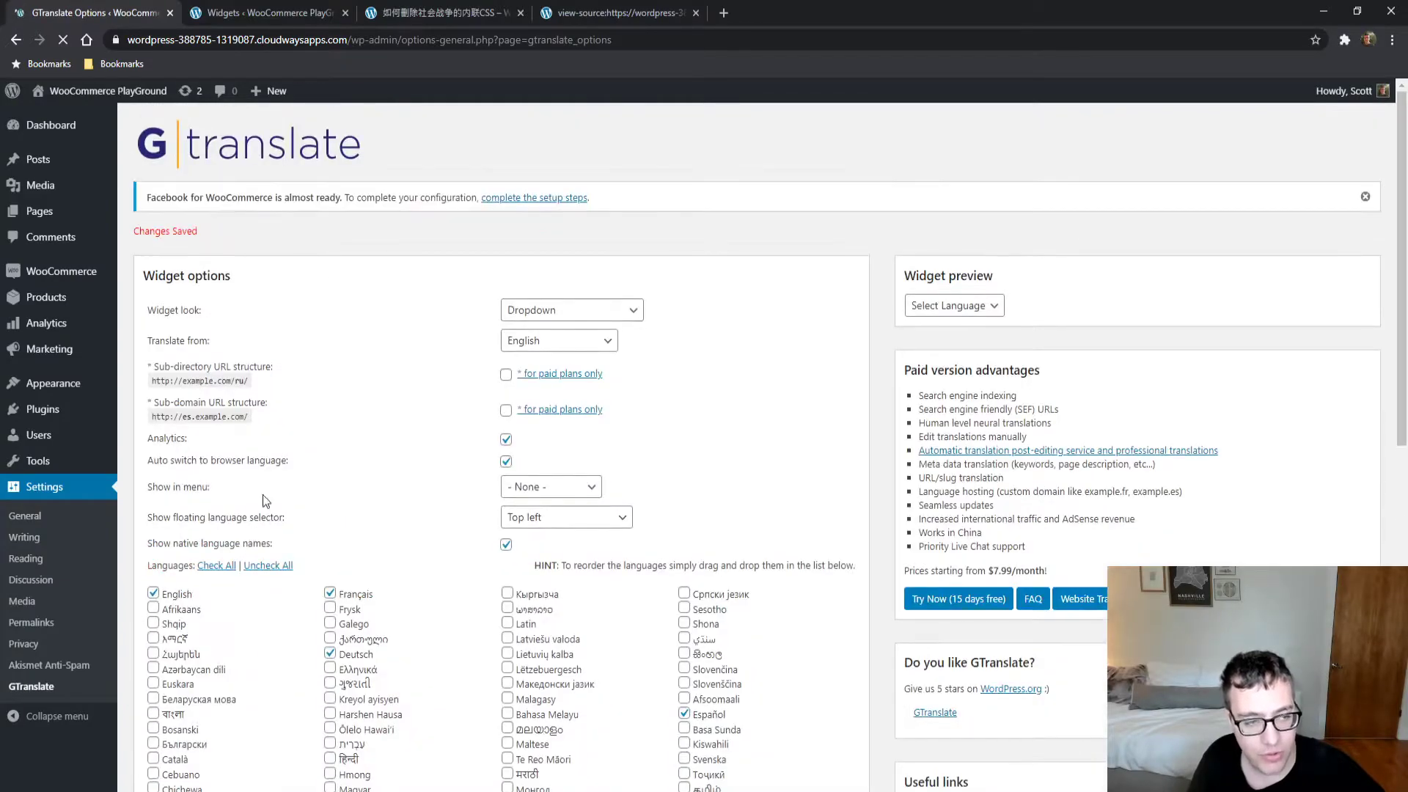
- Save the settings again and select the [gtranslate] shortcode in the PHP snippet
scroll(309, 440, down, 10)
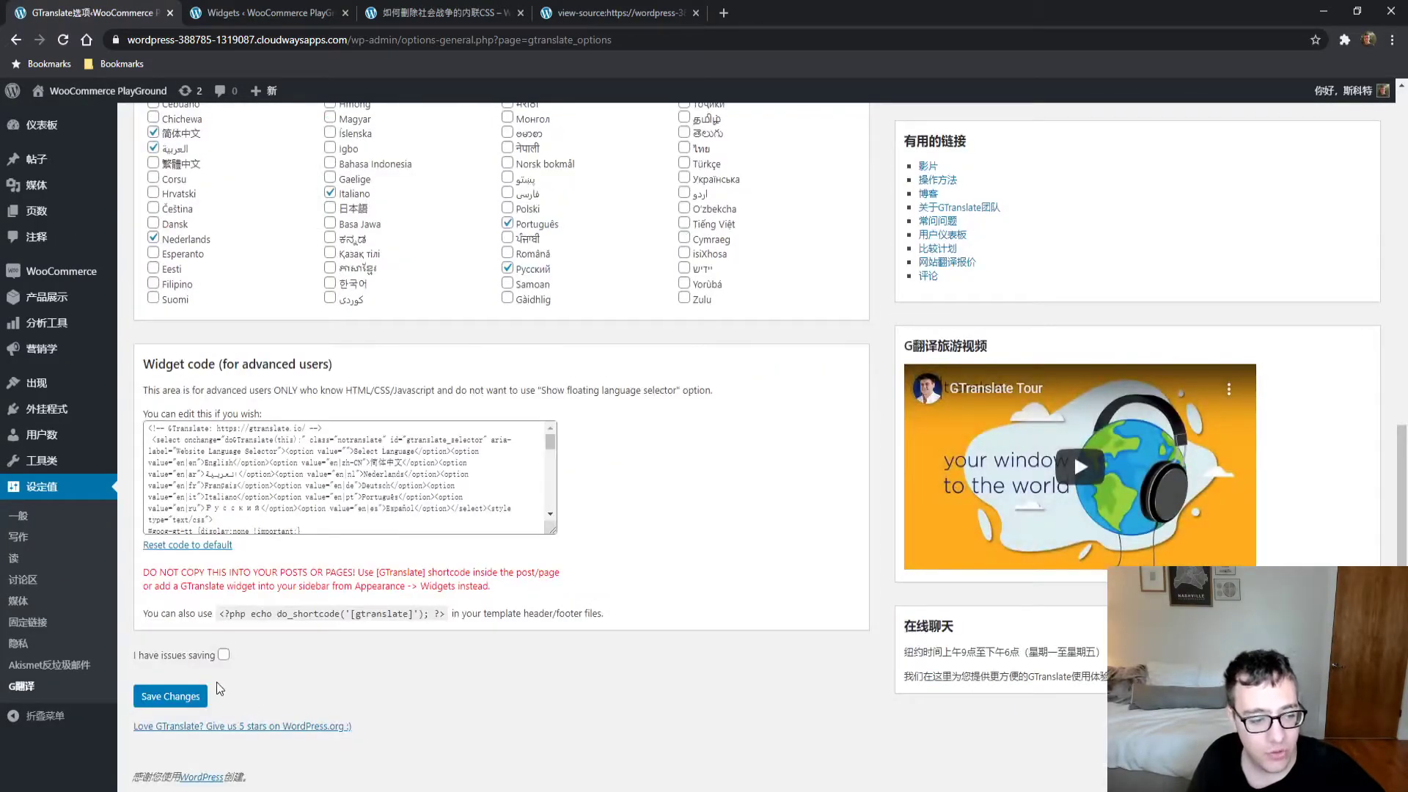
click(176, 696)
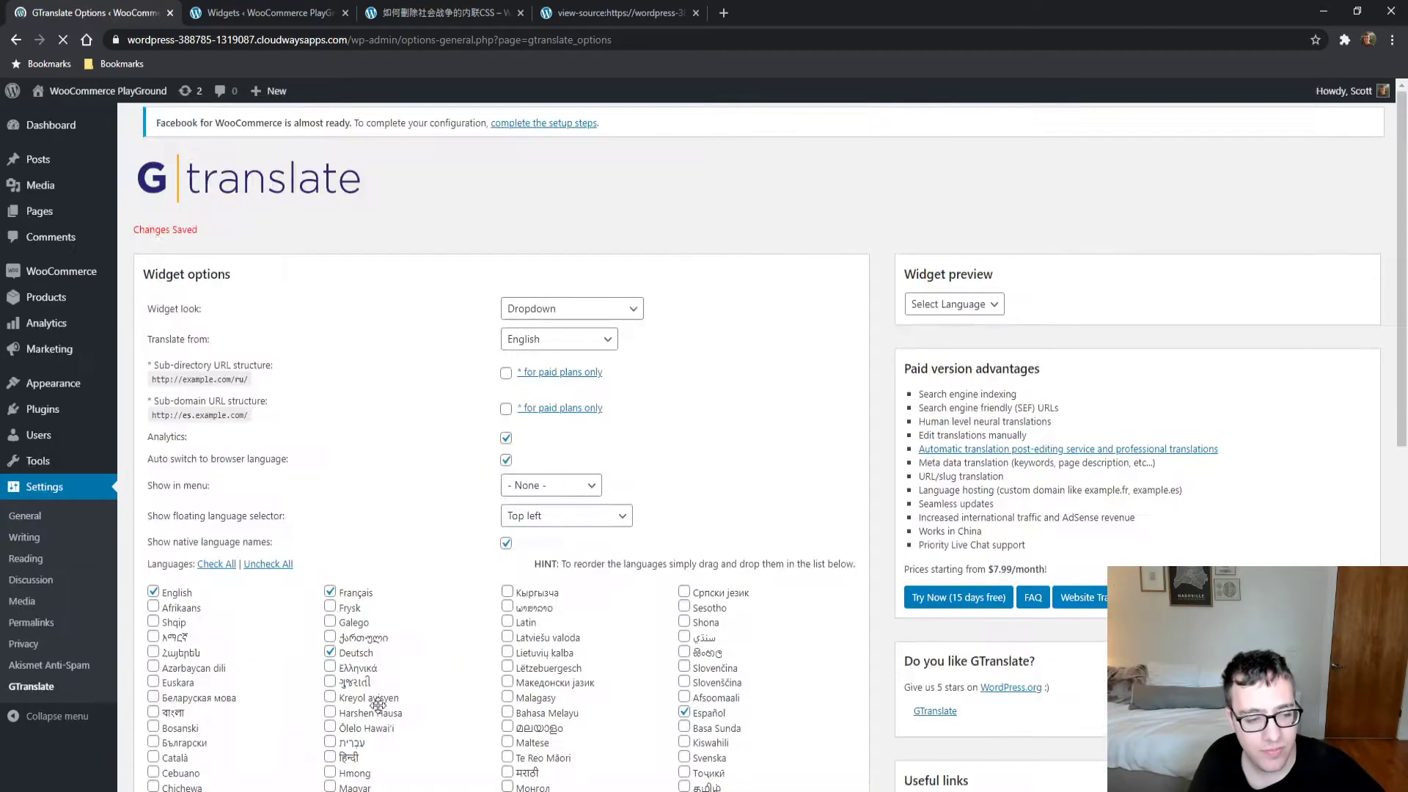
scroll(296, 576, down, 10)
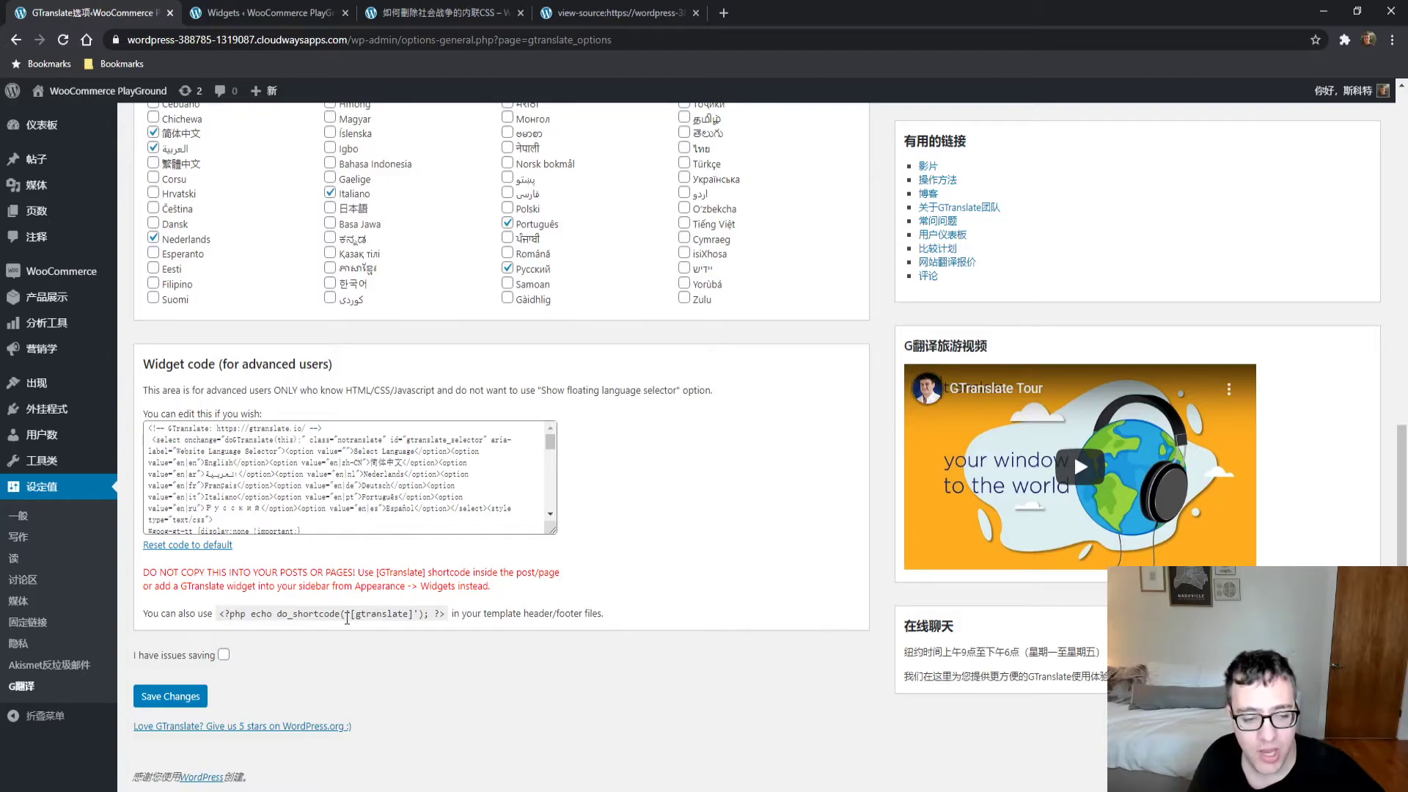
drag(350, 614, 413, 618)
key(ctrl+c)
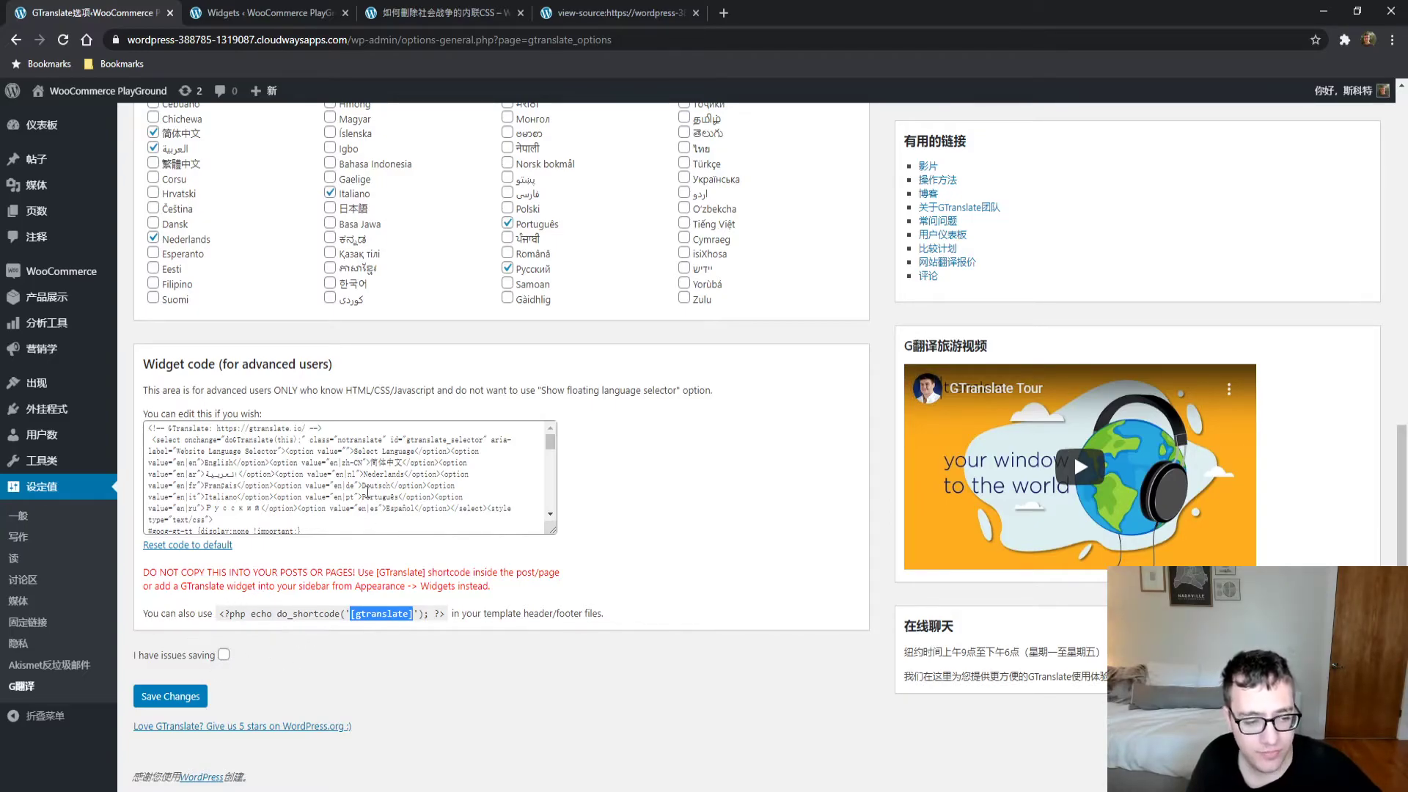
- Set the post's sidebar language dropdown back to English
click(295, 9)
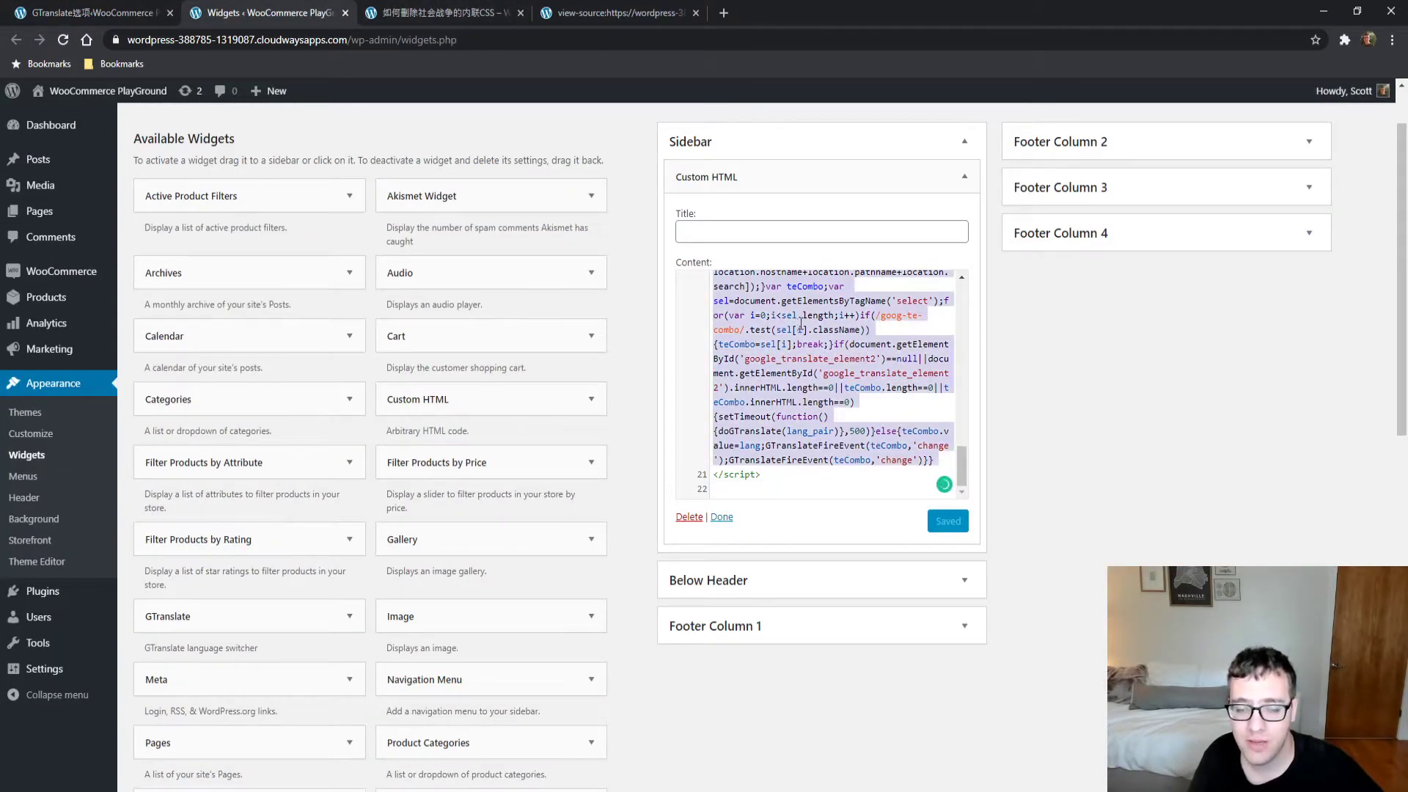
click(437, 9)
click(972, 360)
click(973, 393)
click(176, 7)
- Paste [gtranslate] into the Custom HTML widget, save it, and reload the post
click(257, 13)
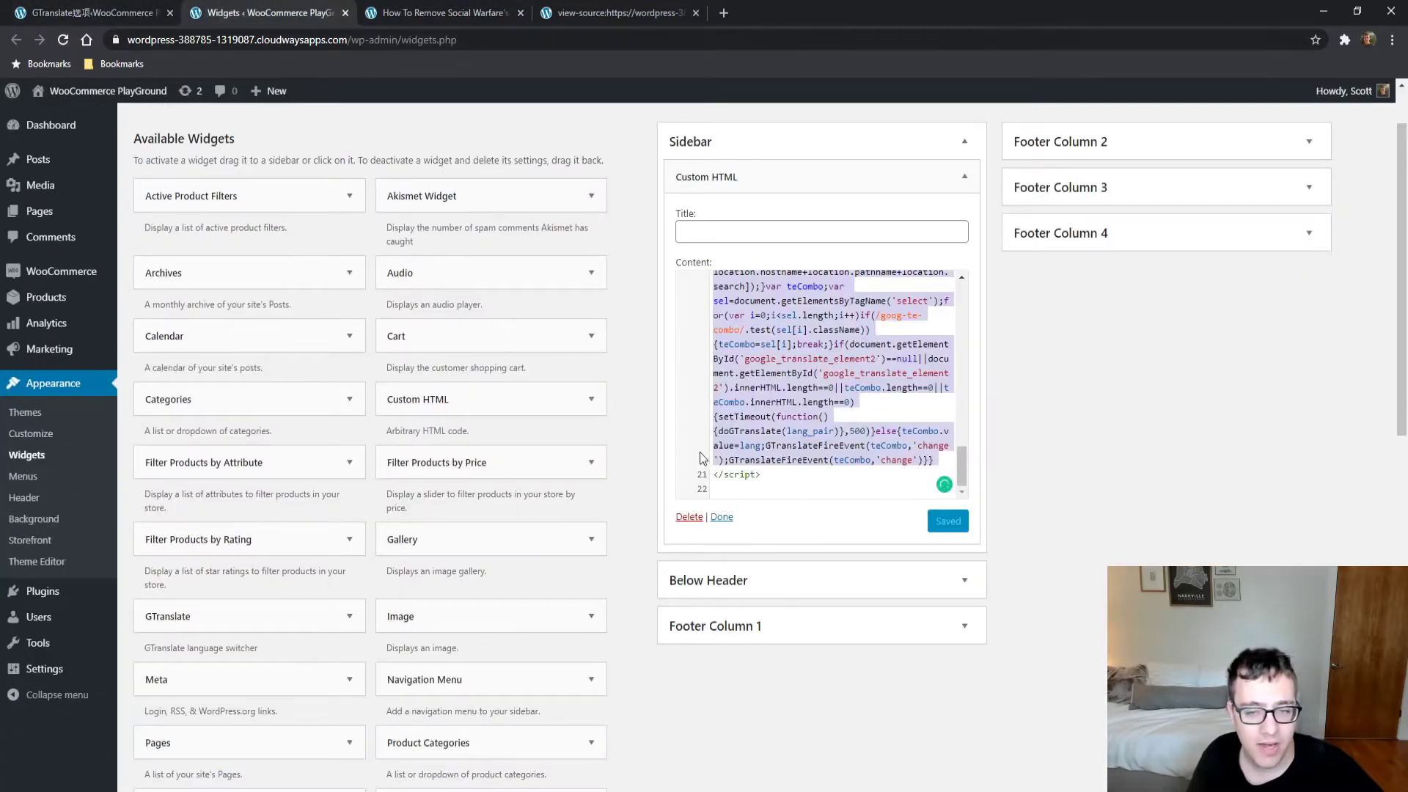
scroll(846, 392, up, 10)
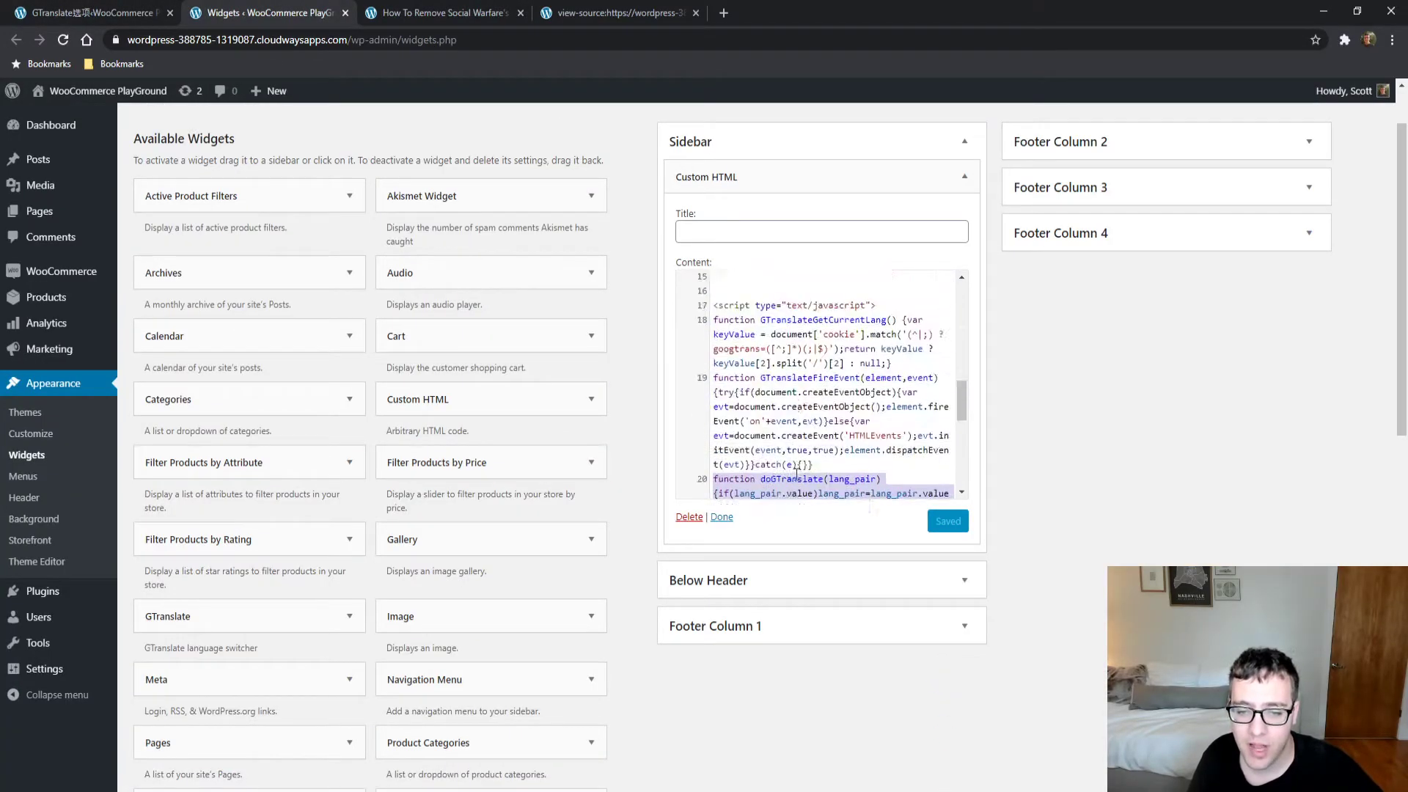
key(ctrl+v)
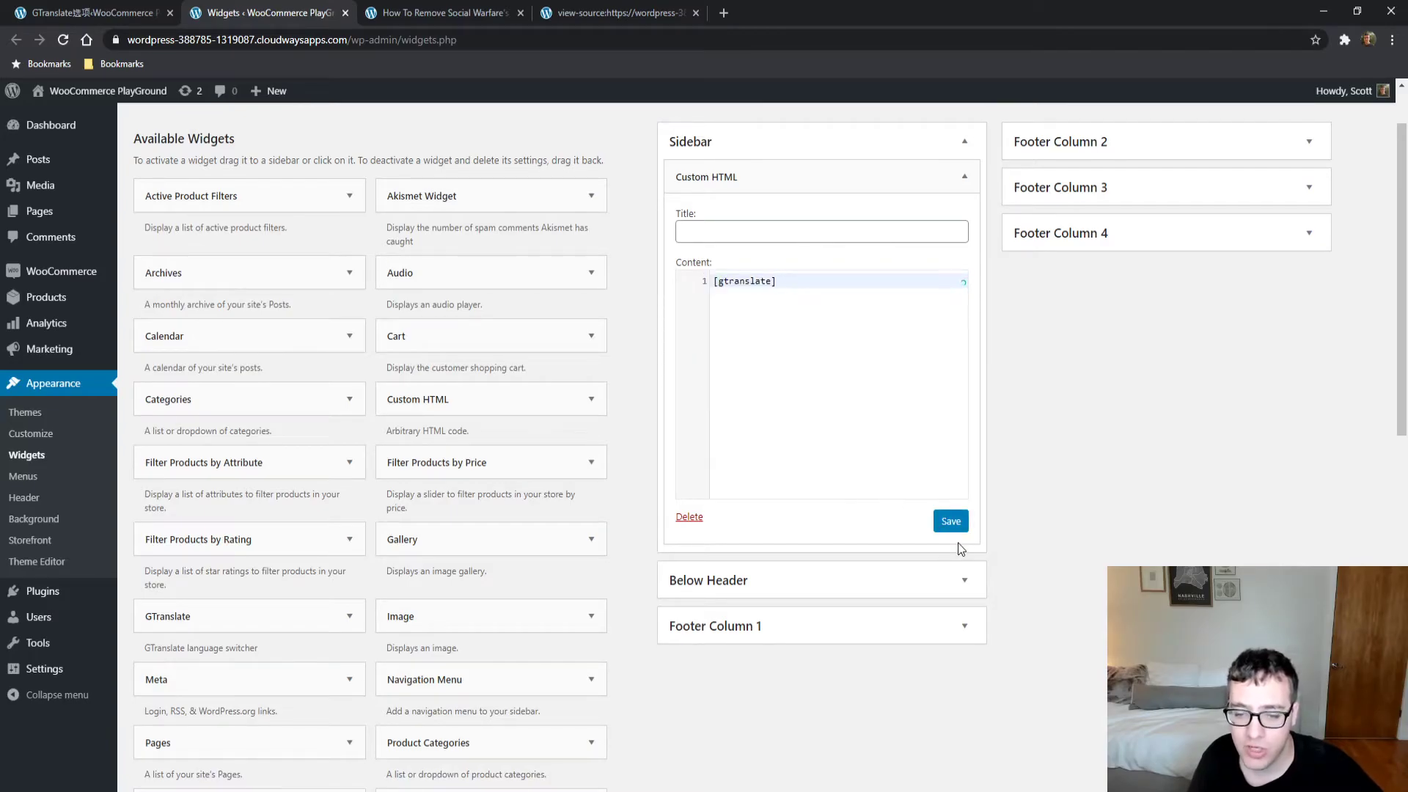
click(951, 520)
click(506, 12)
key(F5)
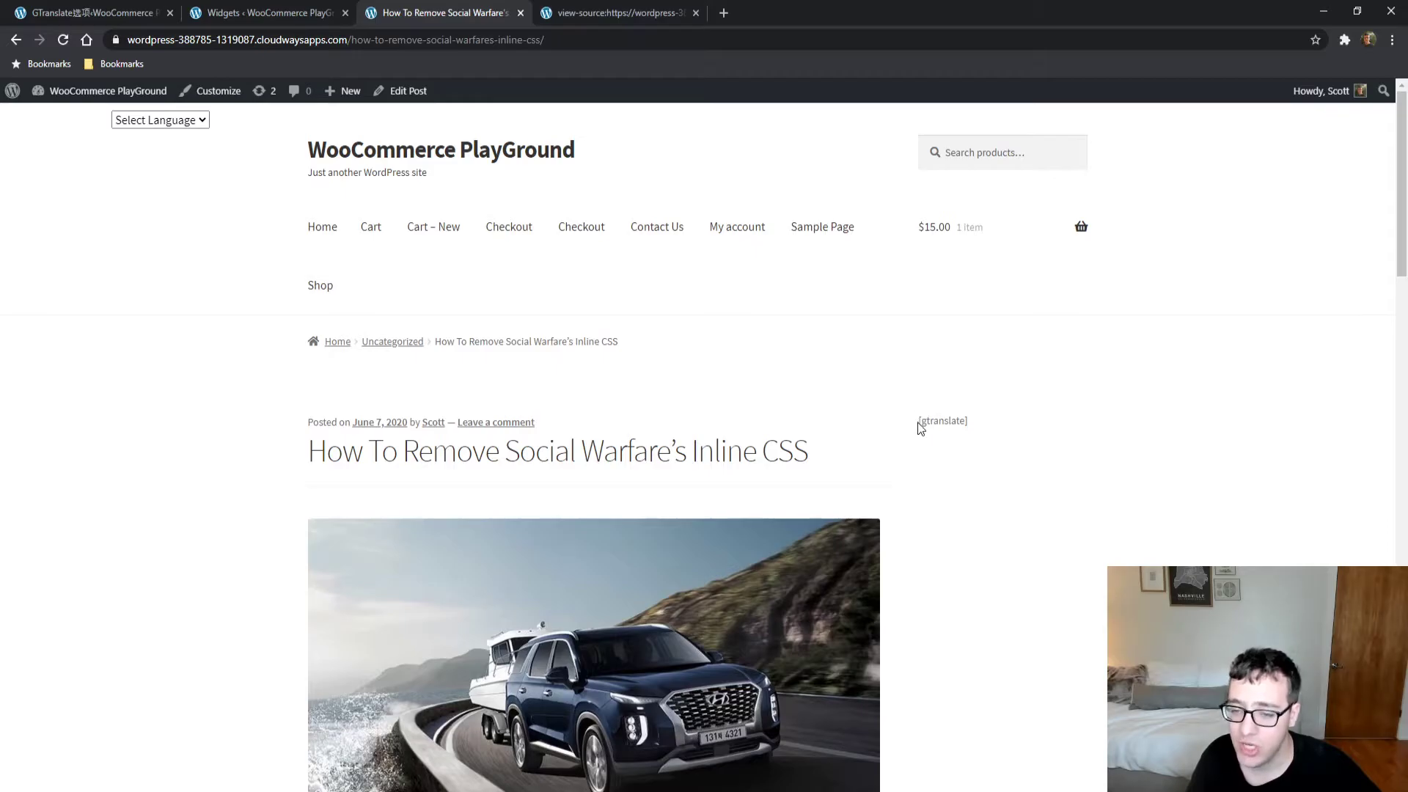
- Copy the raw [gtranslate] text from the post and delete the Custom HTML widget
drag(921, 429, 973, 429)
key(ctrl+c)
key(ctrl+1)
key(ctrl+2)
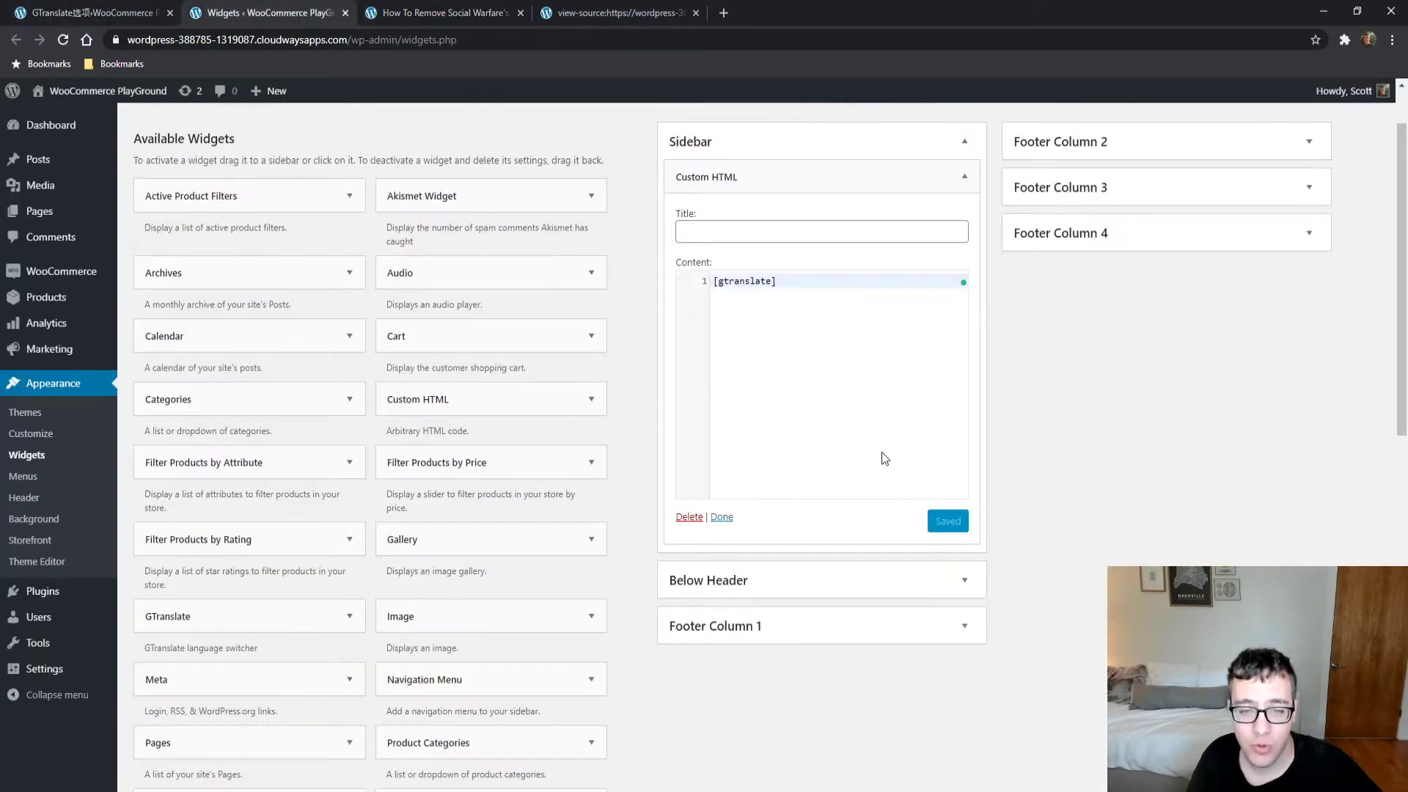
click(688, 517)
- Add a Text widget to the Sidebar and paste [gtranslate] into it
scroll(504, 748, down, 4)
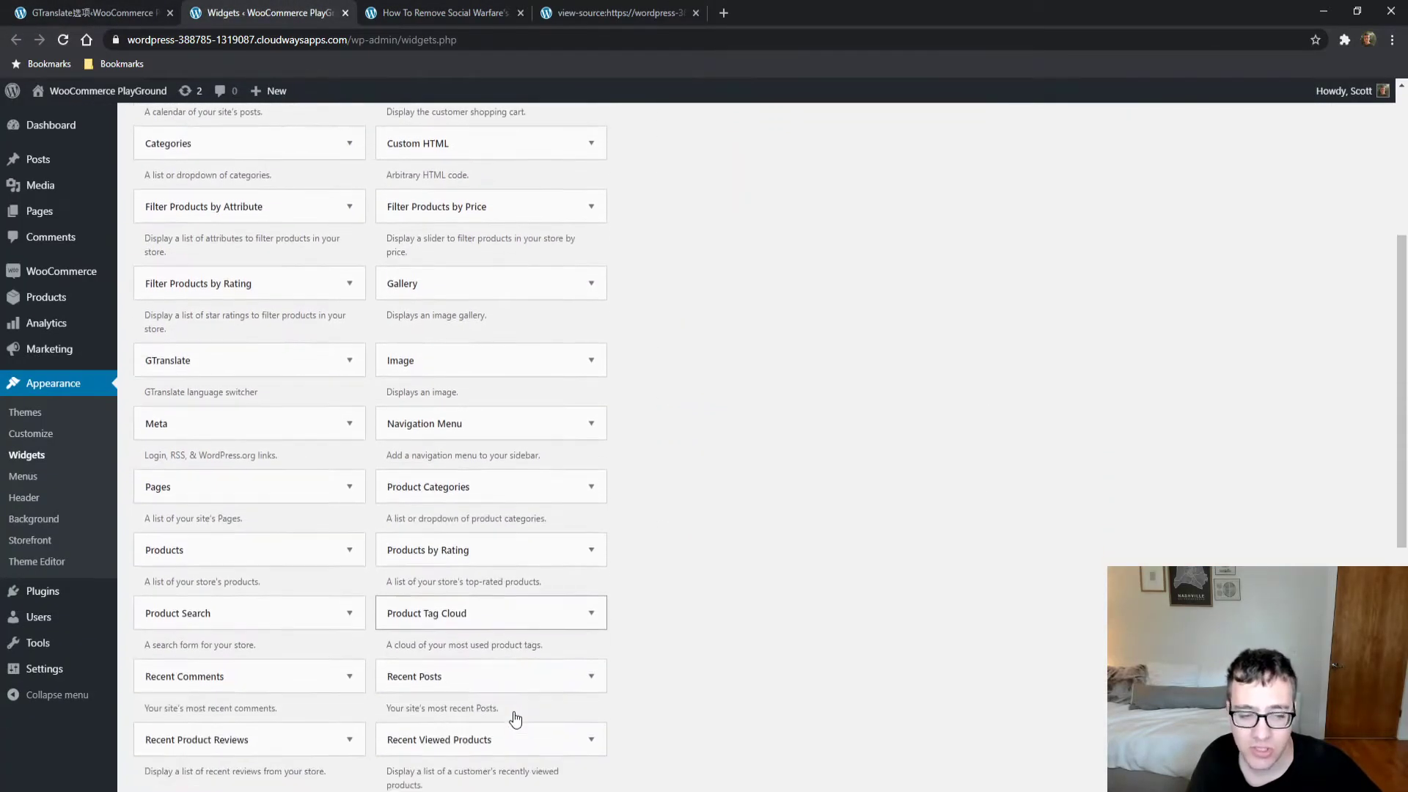
scroll(733, 502, down, 7)
scroll(720, 534, up, 1)
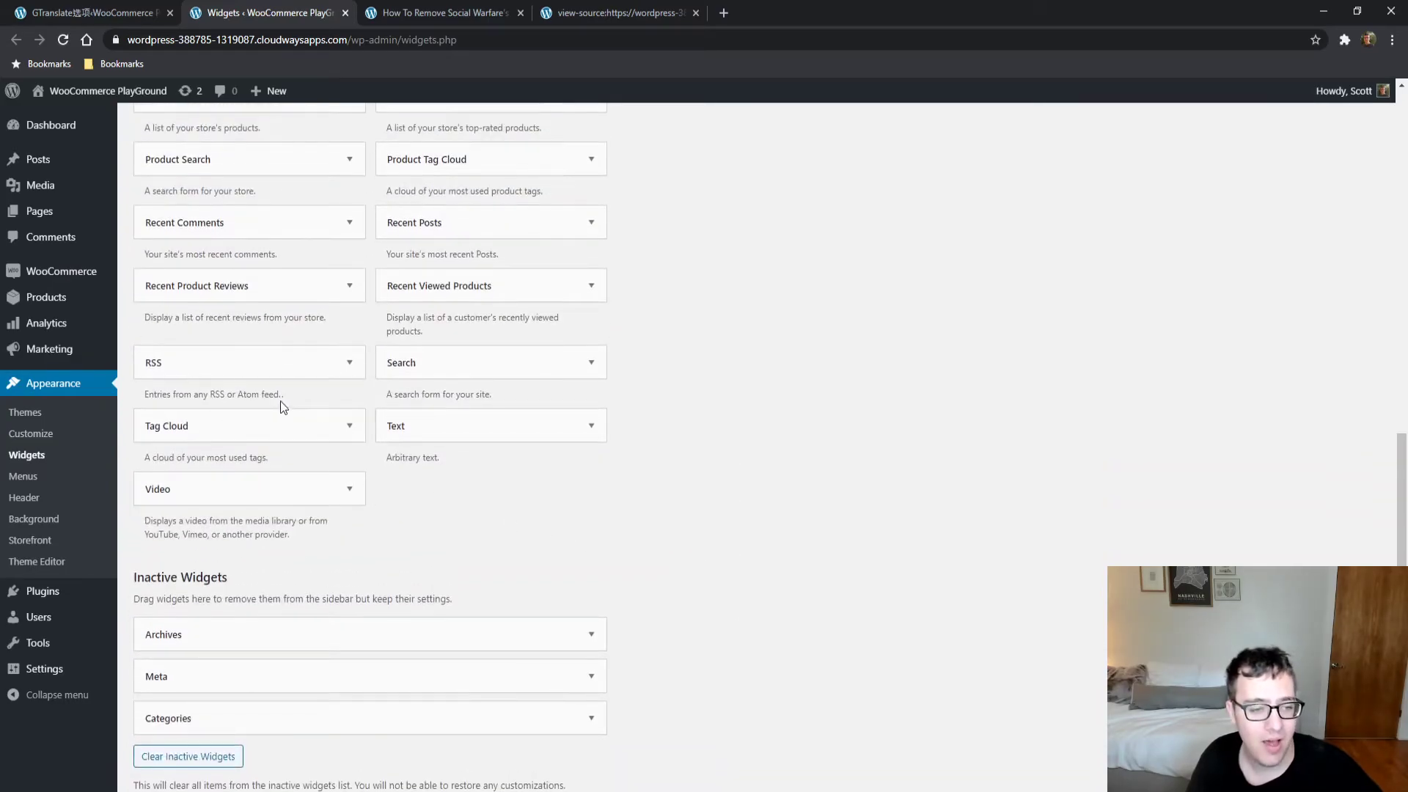
click(475, 434)
click(512, 667)
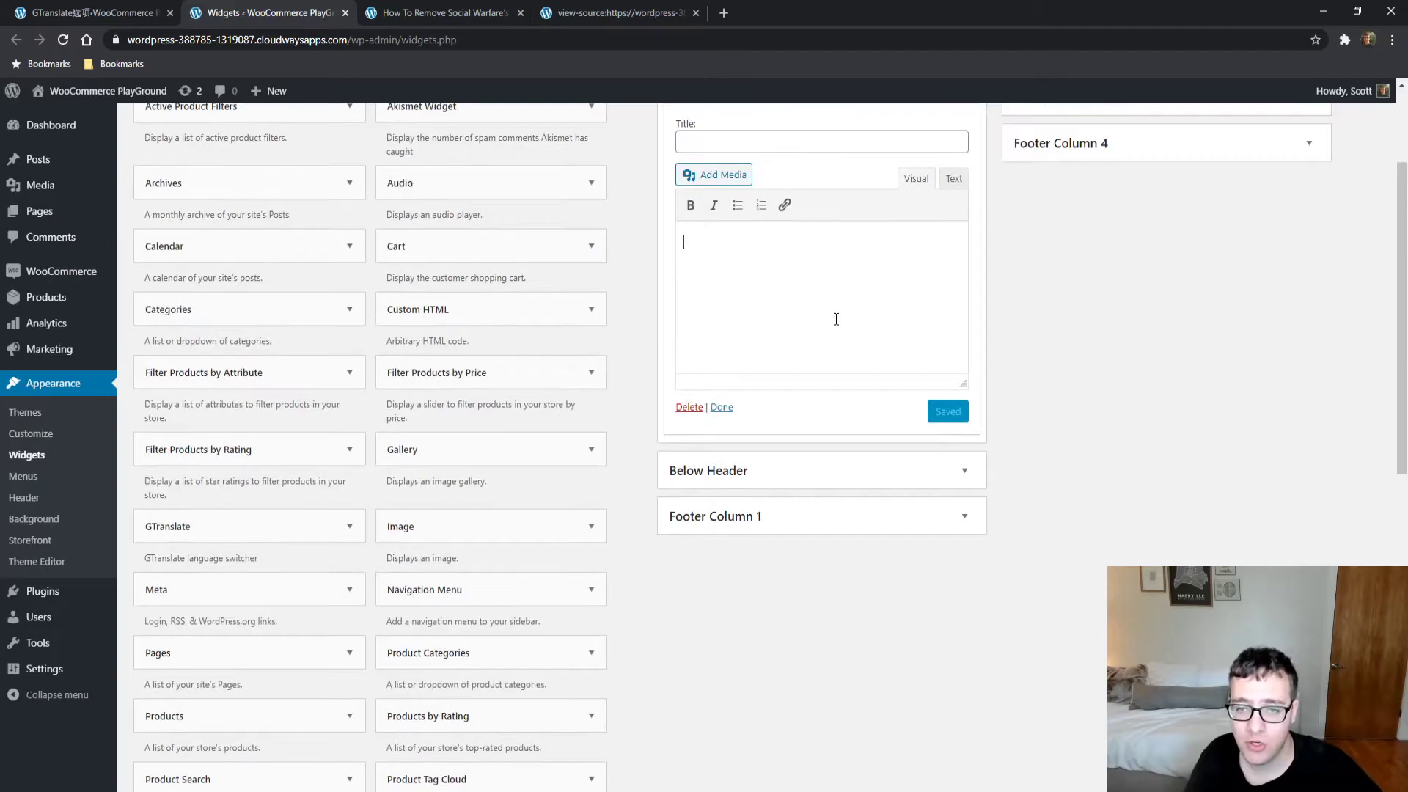
key(ctrl+v)
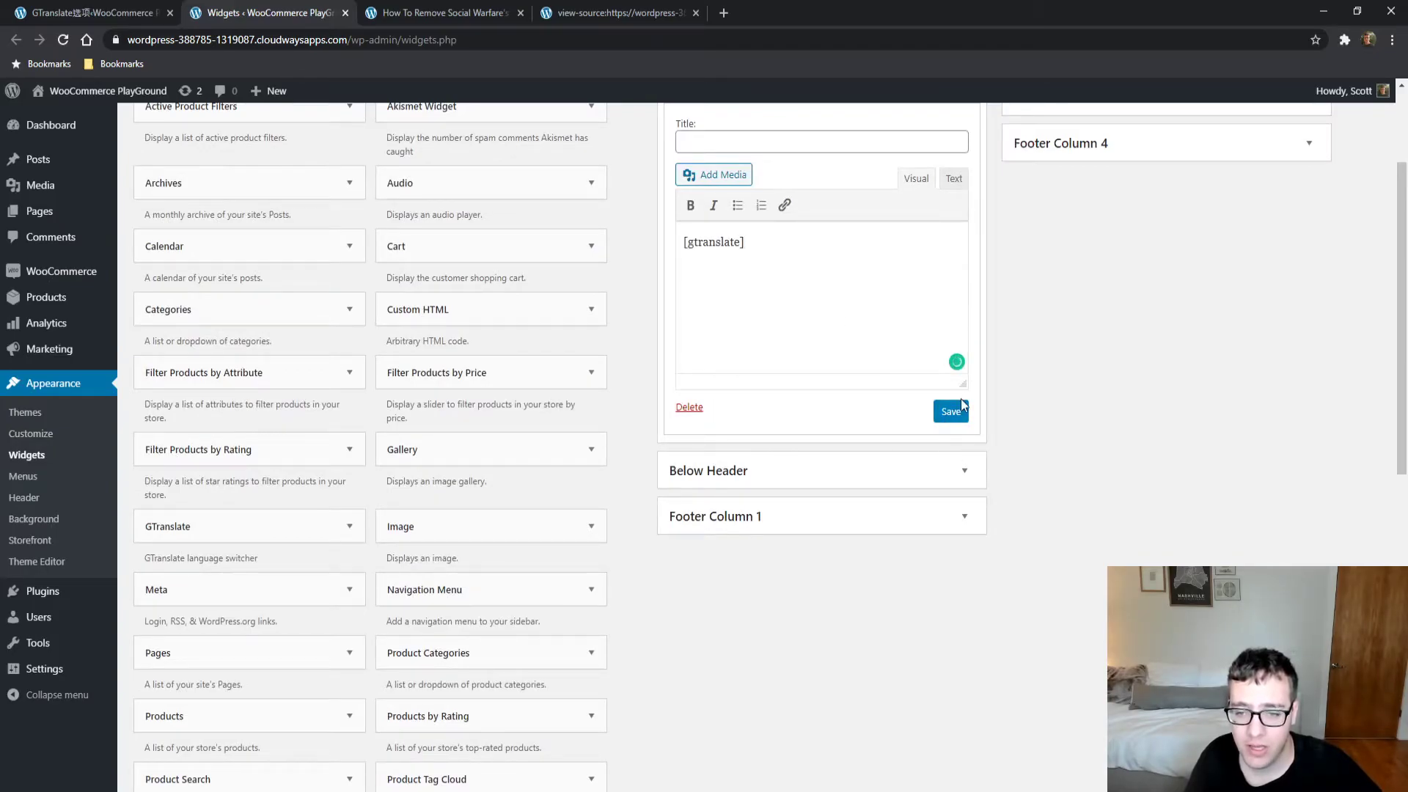
- Save the Text widget, reload the post to confirm the Select Language dropdown, and return to settings
click(951, 410)
click(435, 9)
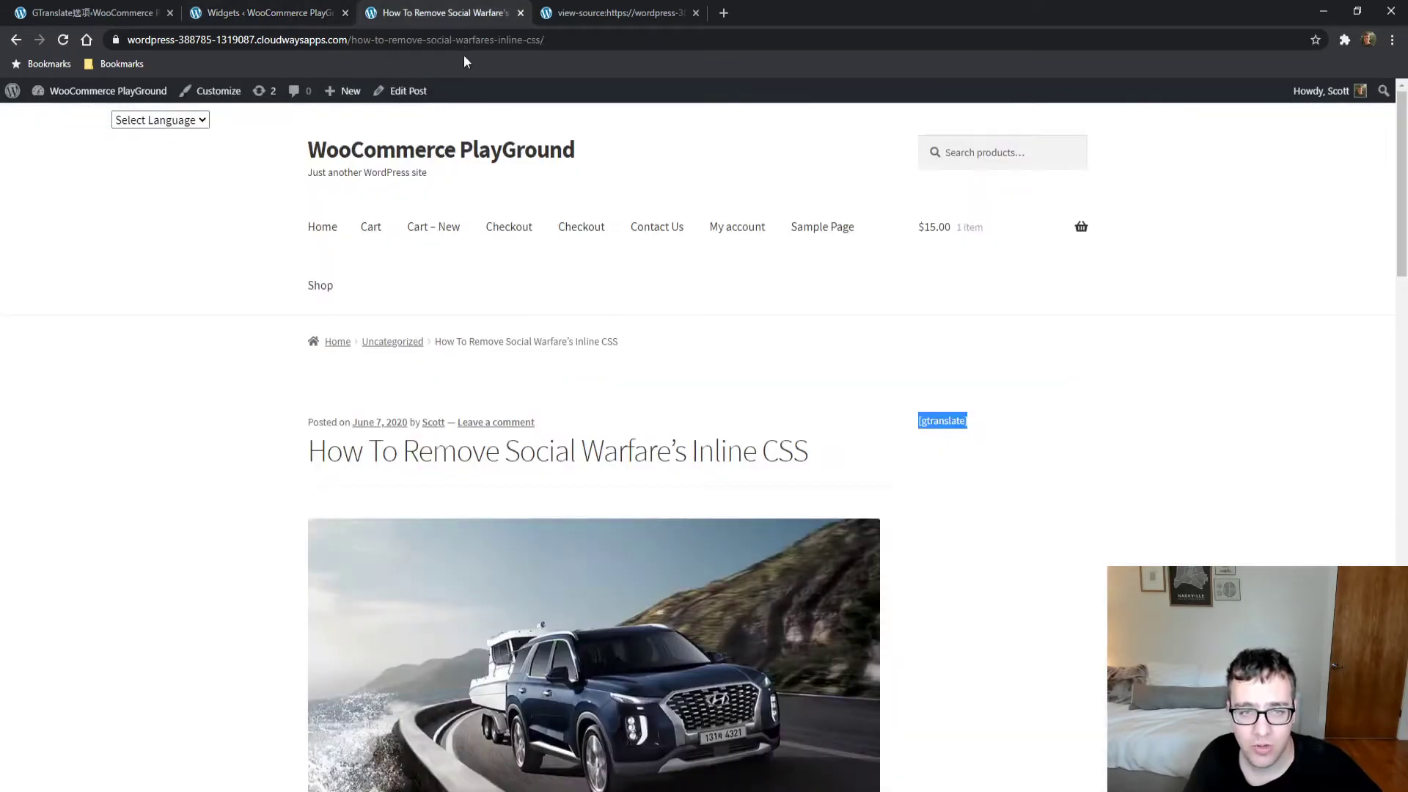
key(F5)
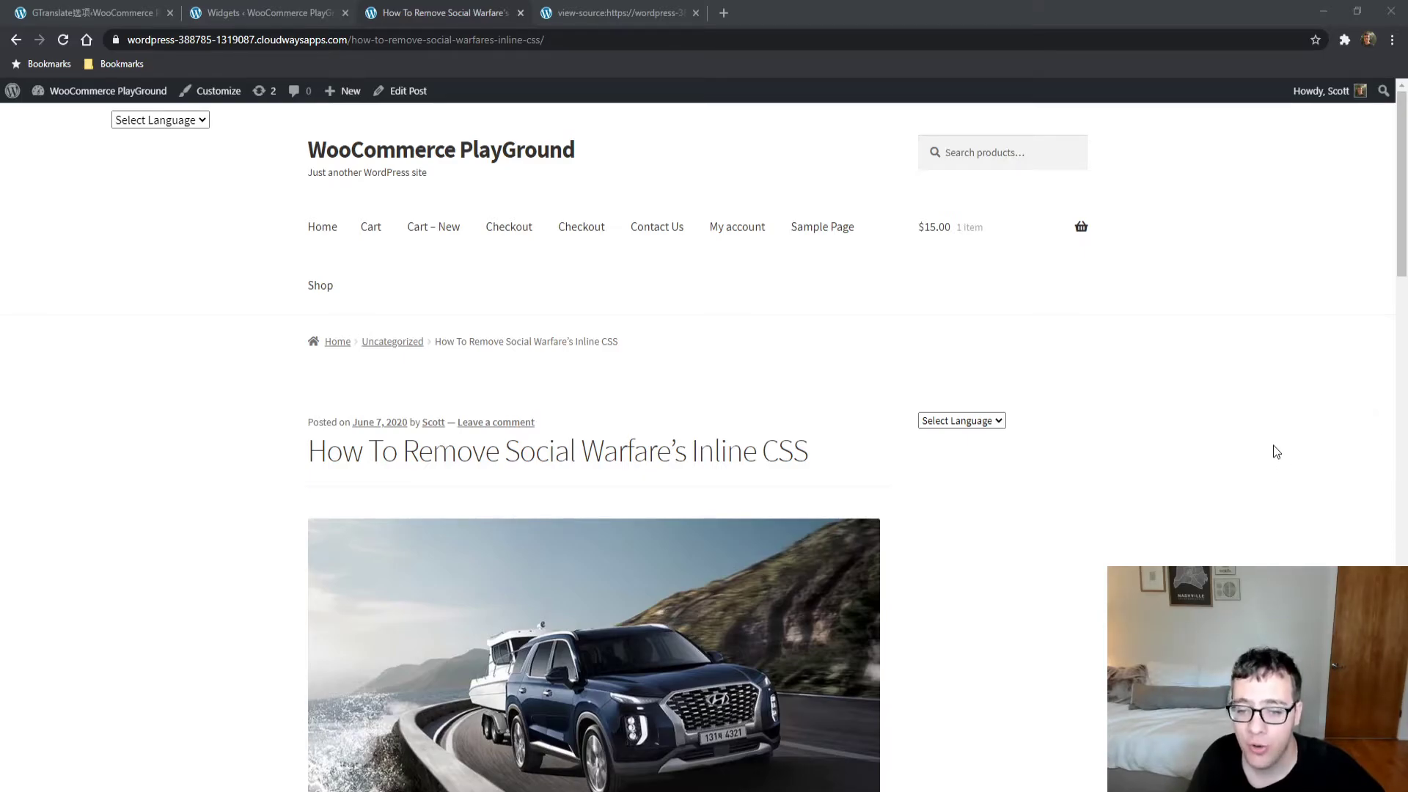
key(ctrl+shift+Tab)
key(ctrl+shift+Tab)
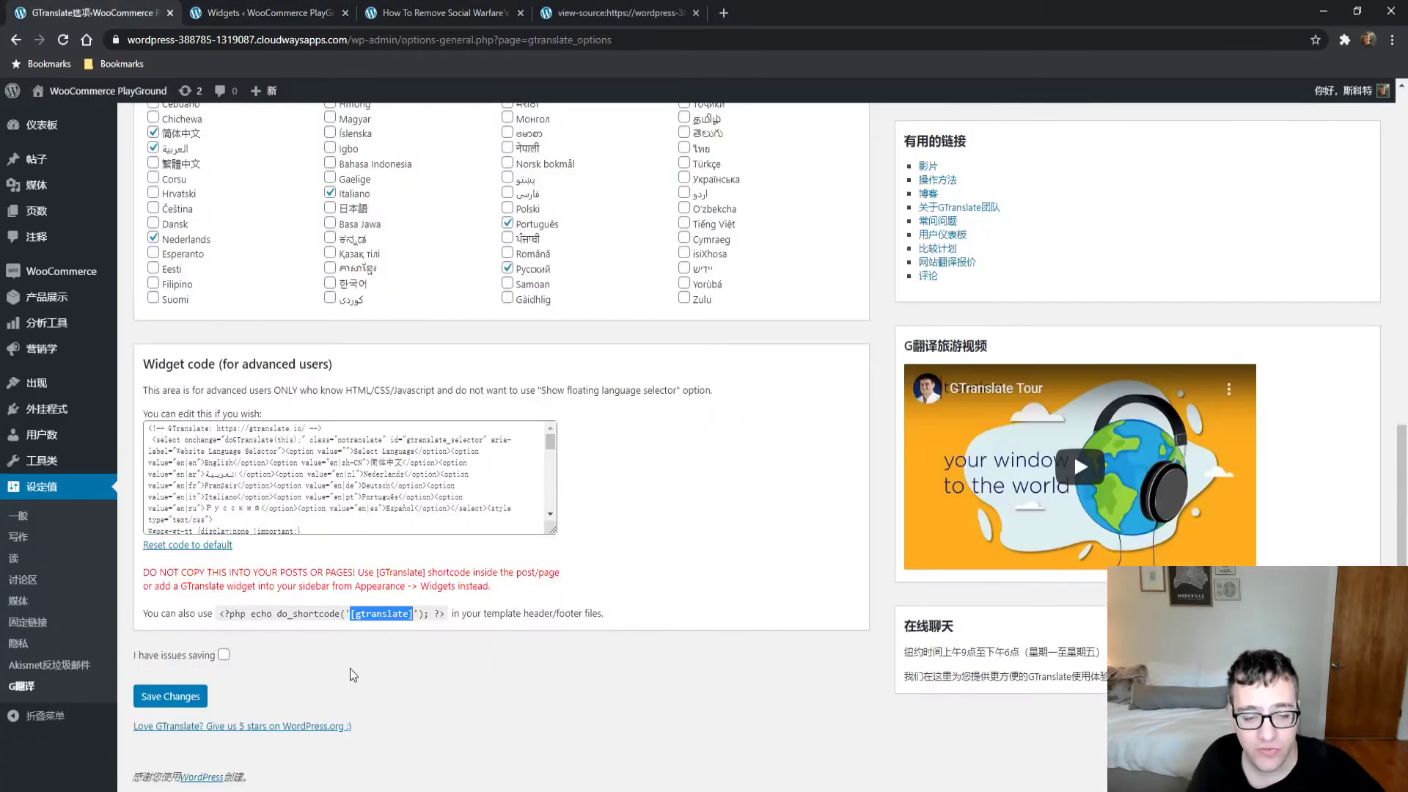
- Review the widget code notes and set the widget preview dropdown to English
drag(144, 412, 302, 607)
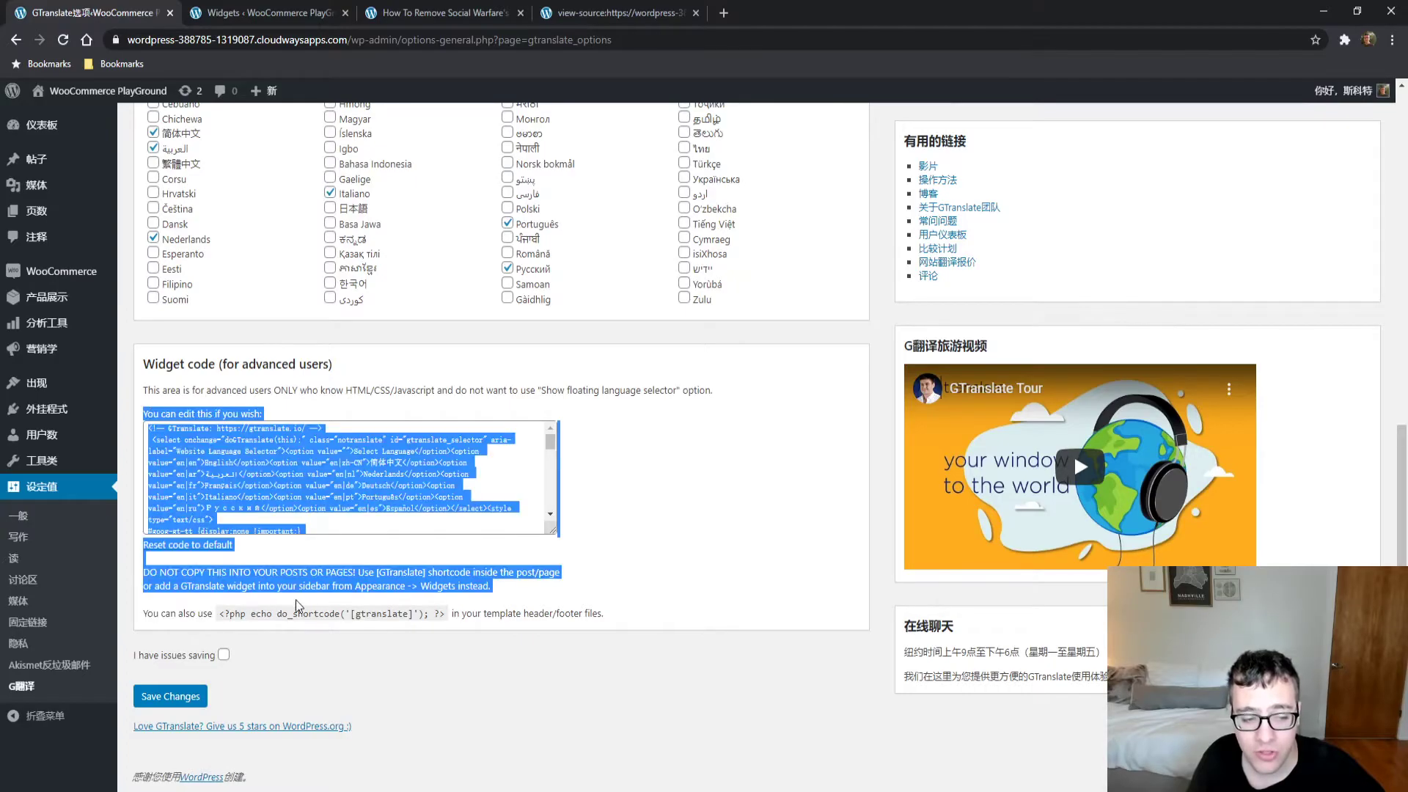
click(330, 613)
drag(445, 613, 231, 607)
click(467, 631)
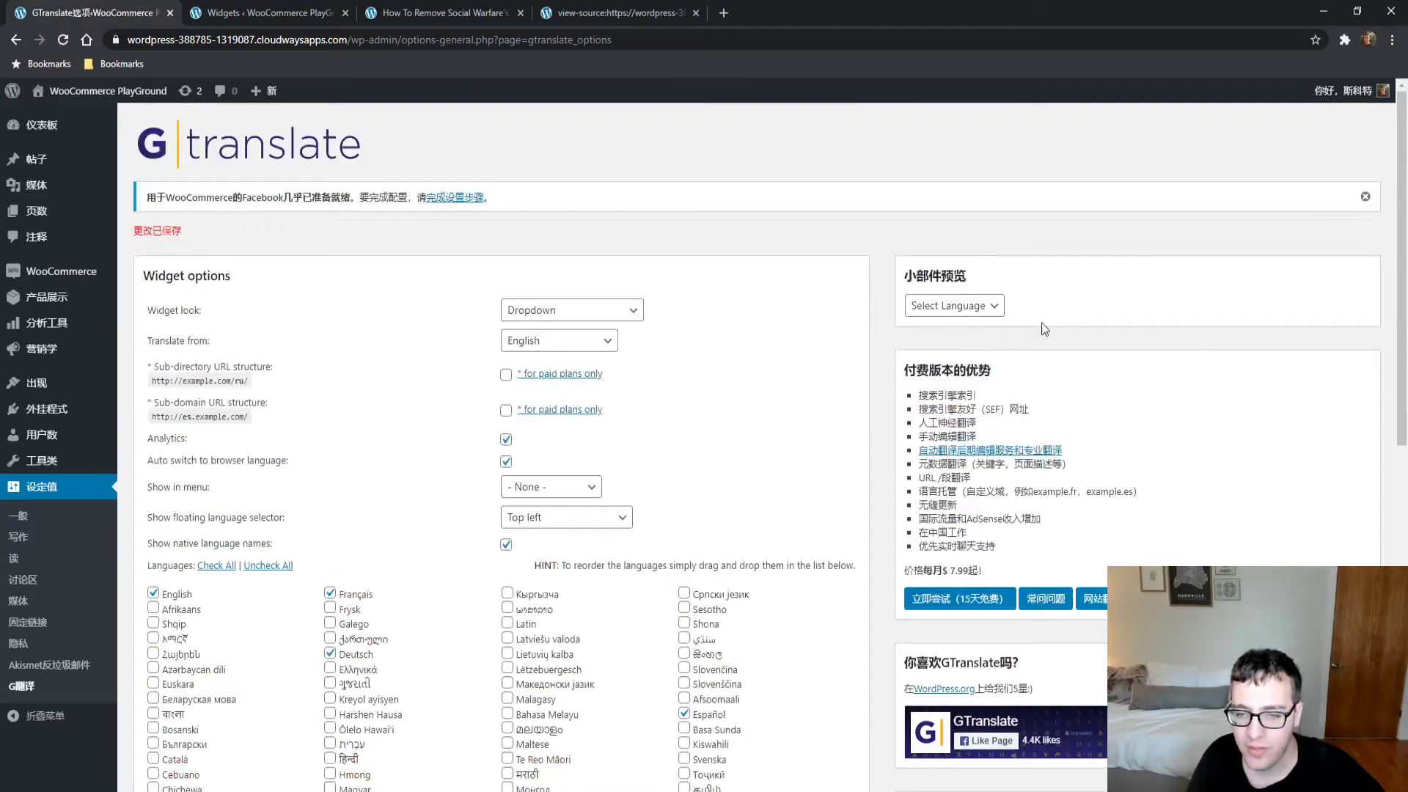
click(970, 321)
click(950, 351)
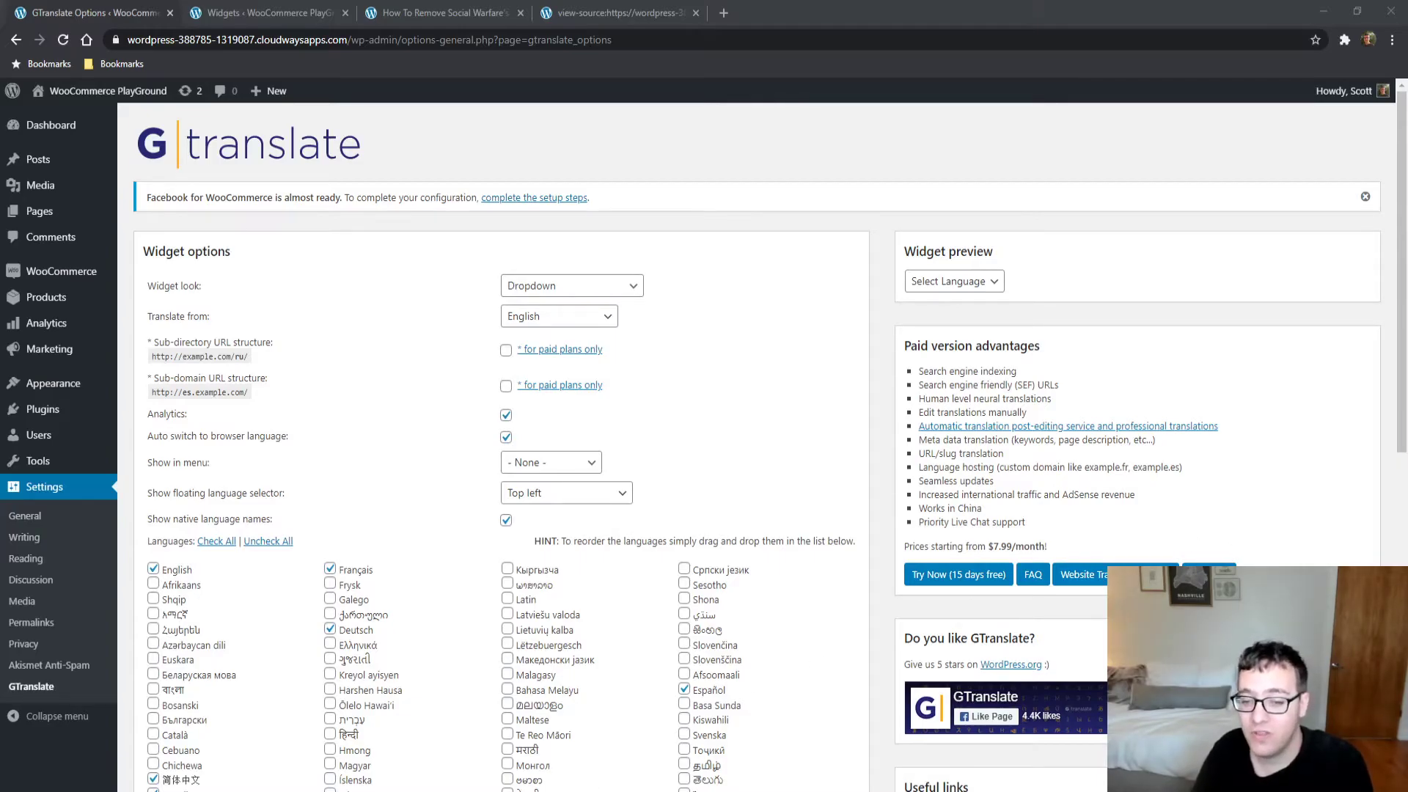
- Review the neural translation and manual editing advantages, then open the 15-day free trial page
key(alt+Tab)
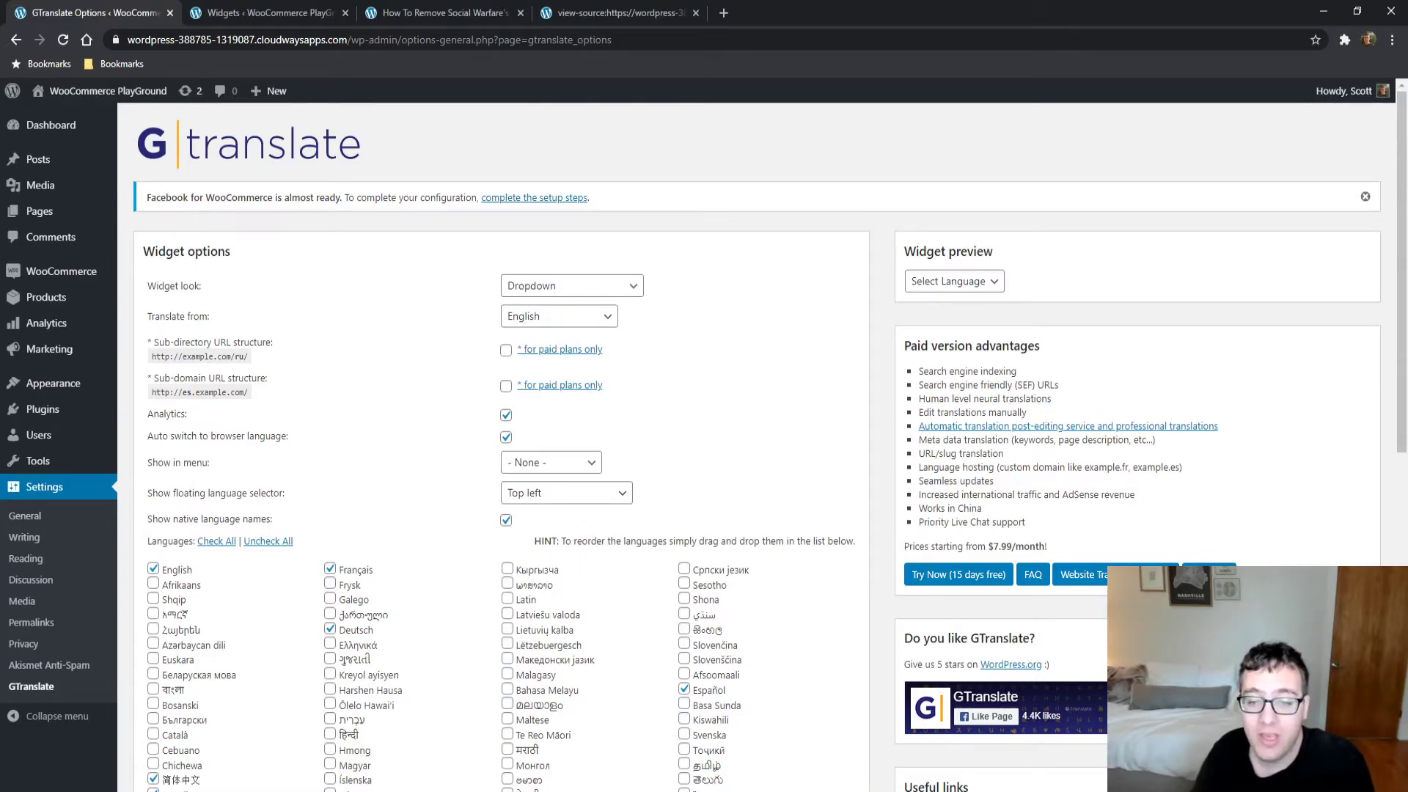
triple_click(992, 396)
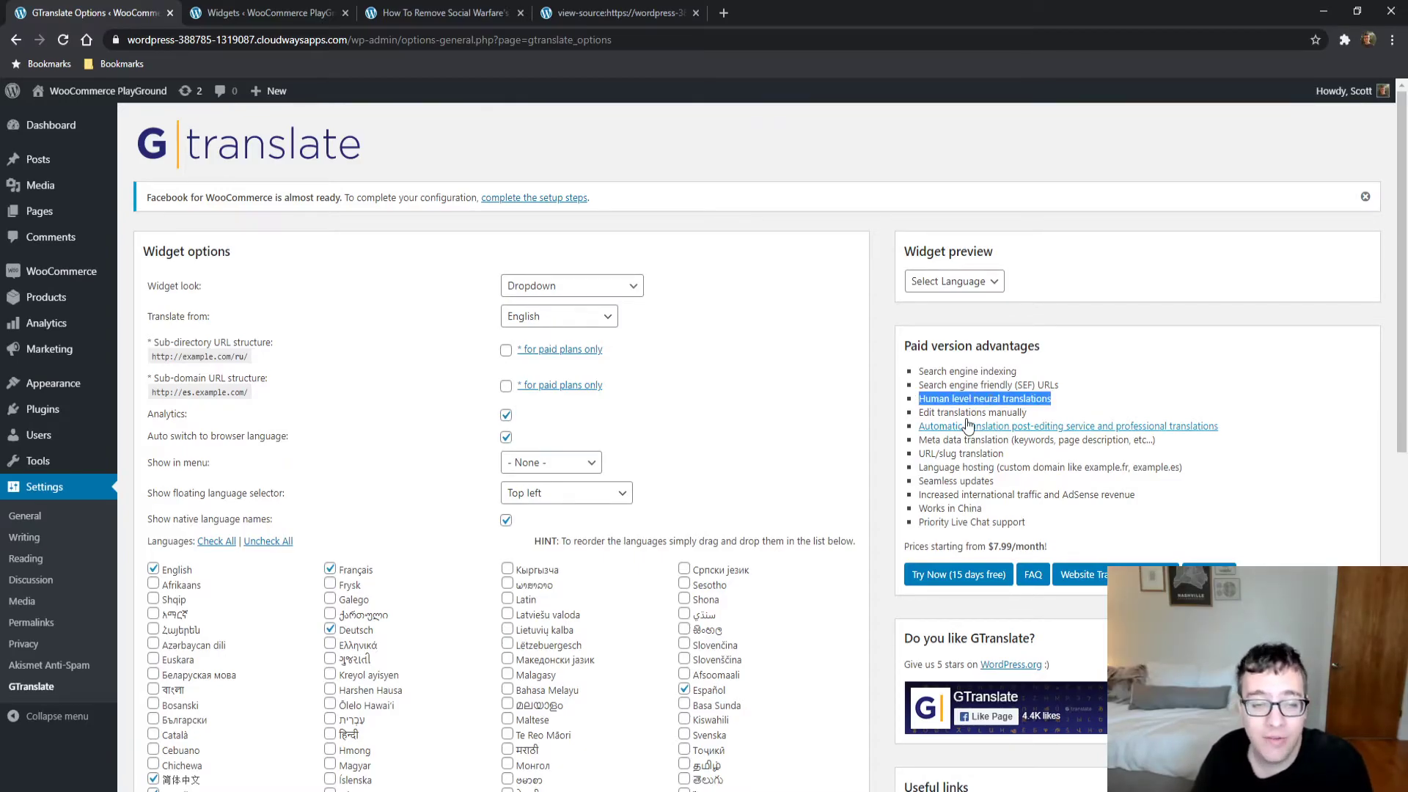
triple_click(926, 413)
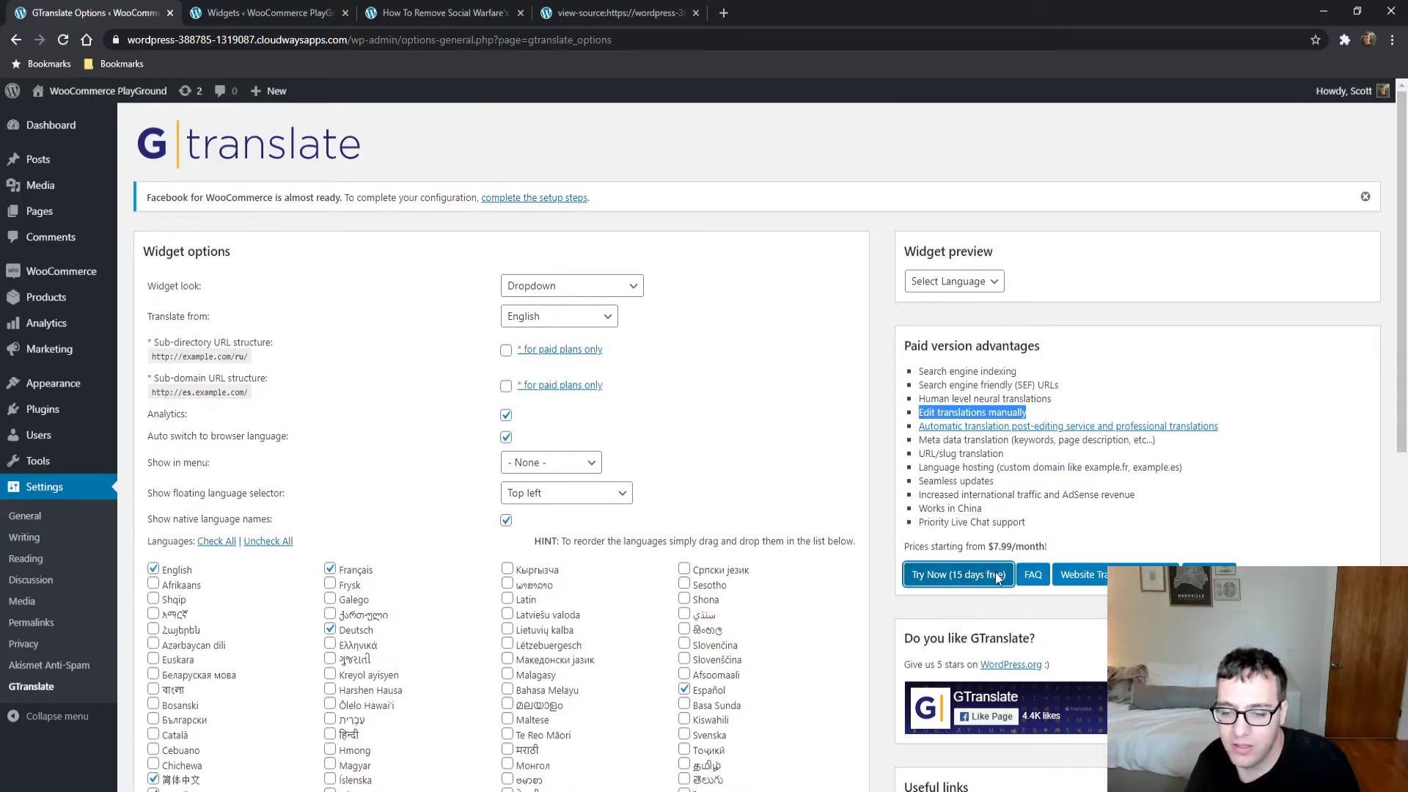
click(1004, 579)
click(220, 12)
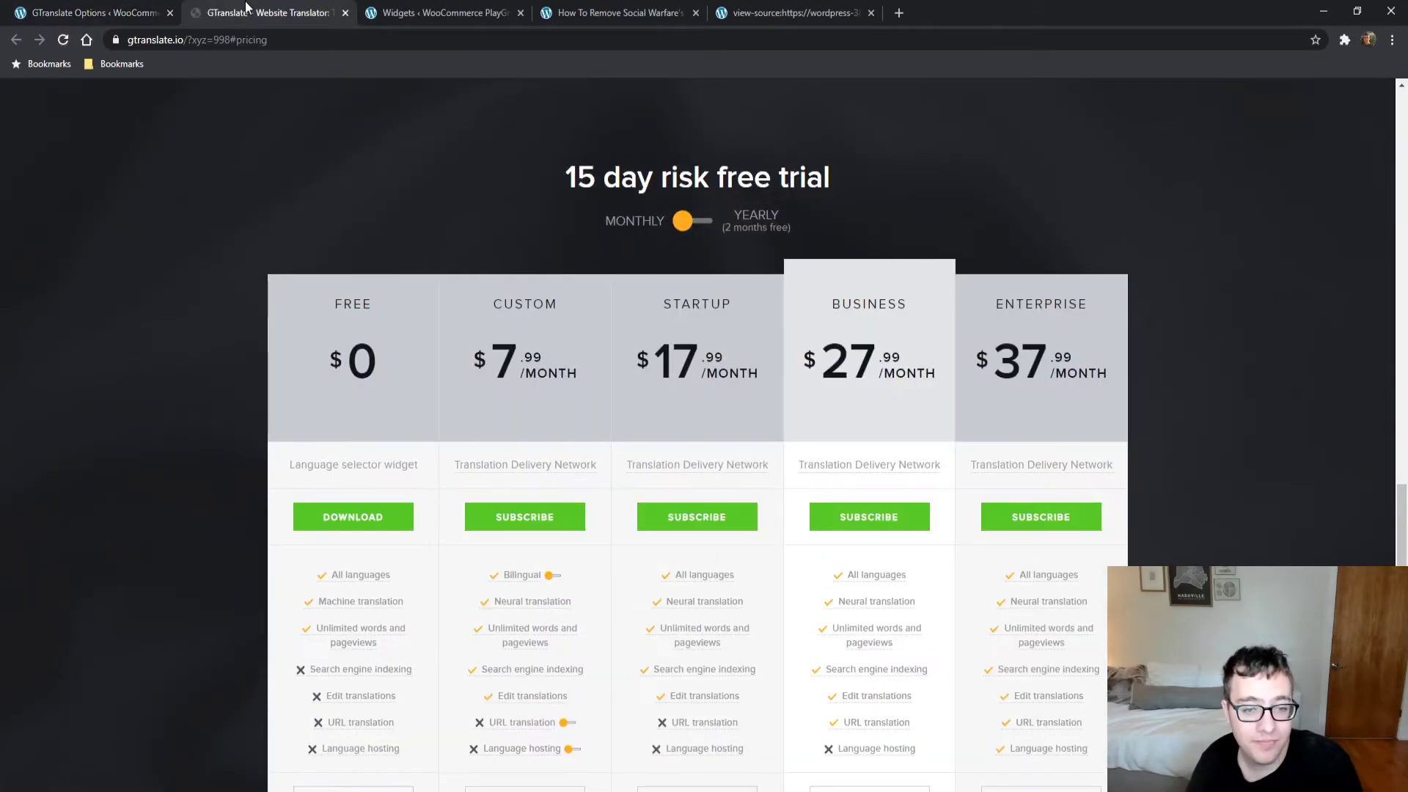
scroll(130, 293, down, 15)
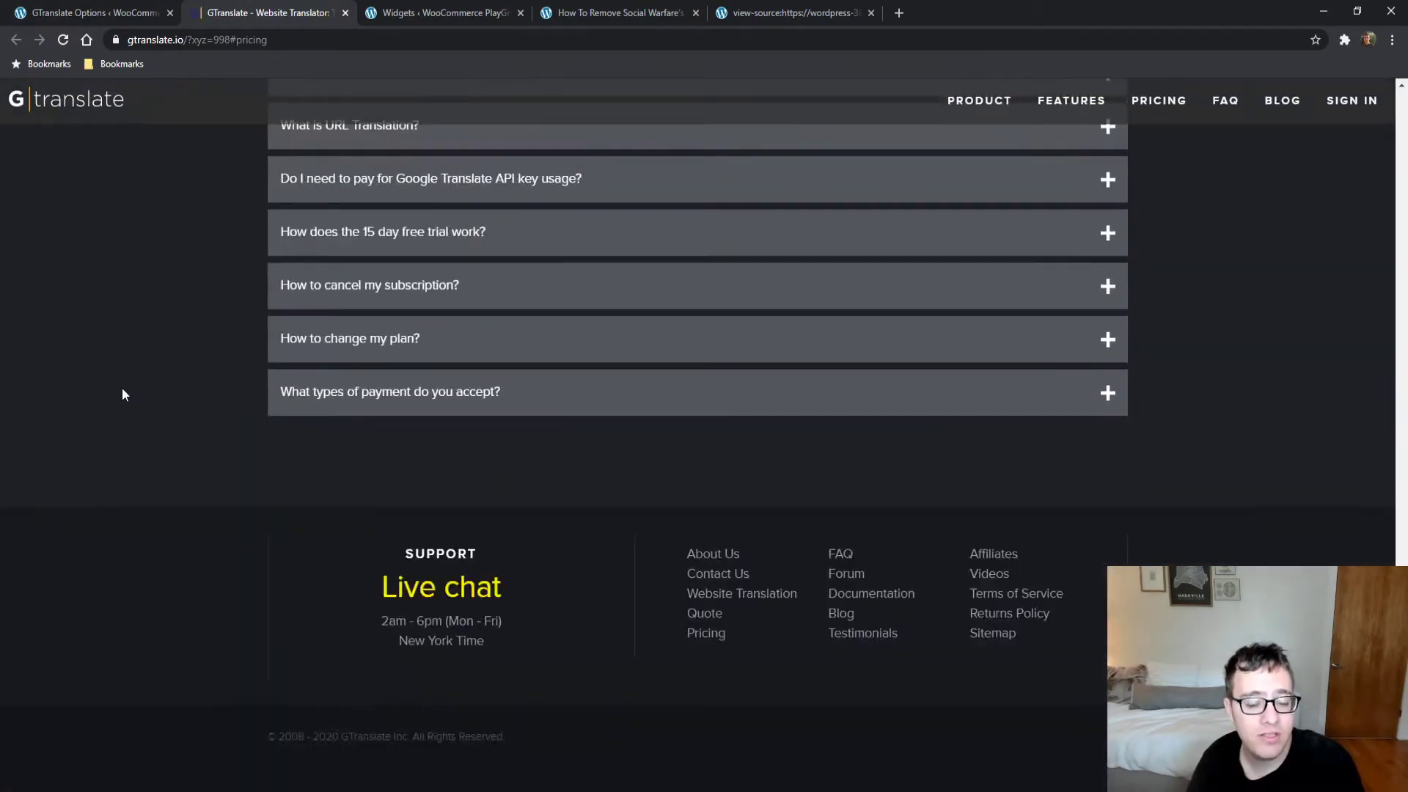
scroll(188, 522, up, 20)
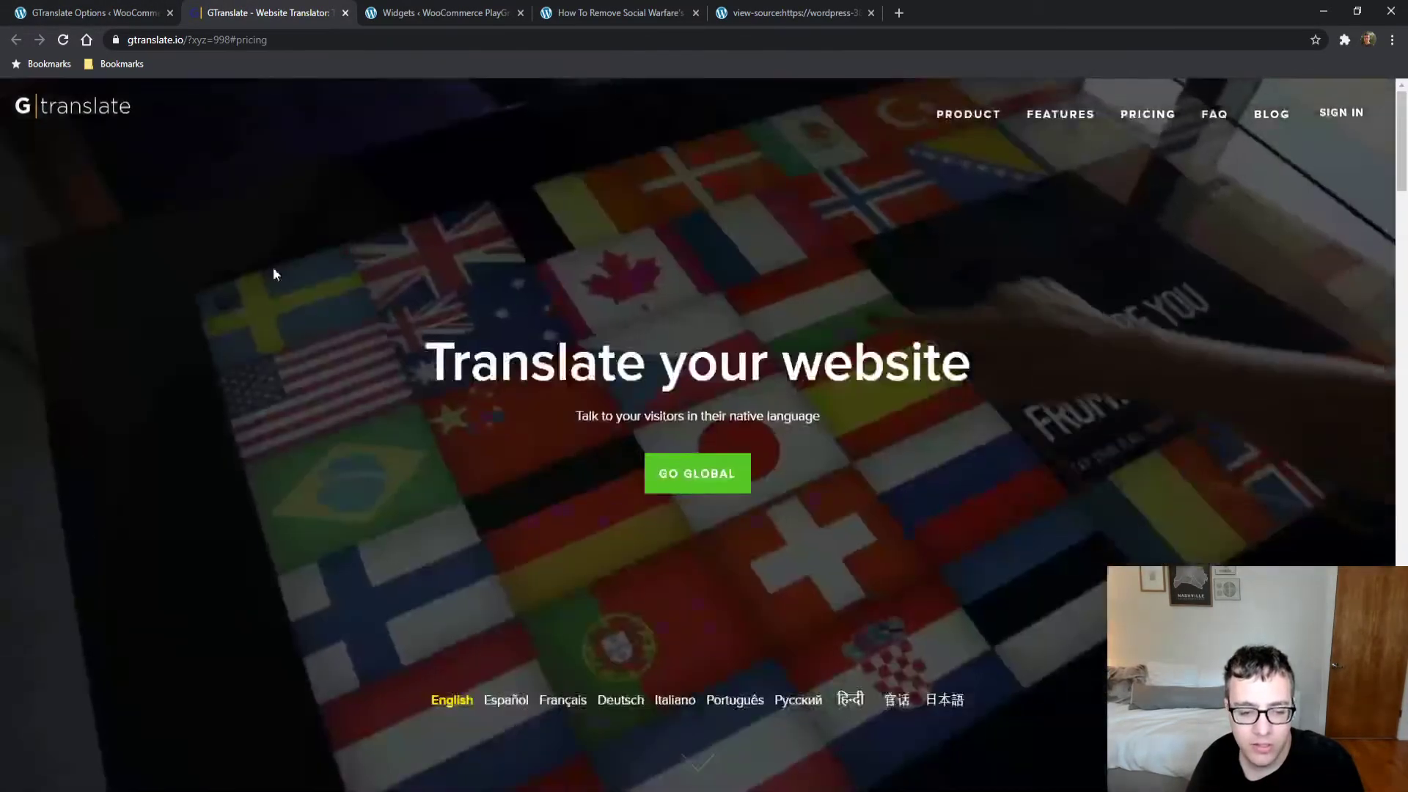
scroll(278, 296, down, 8)
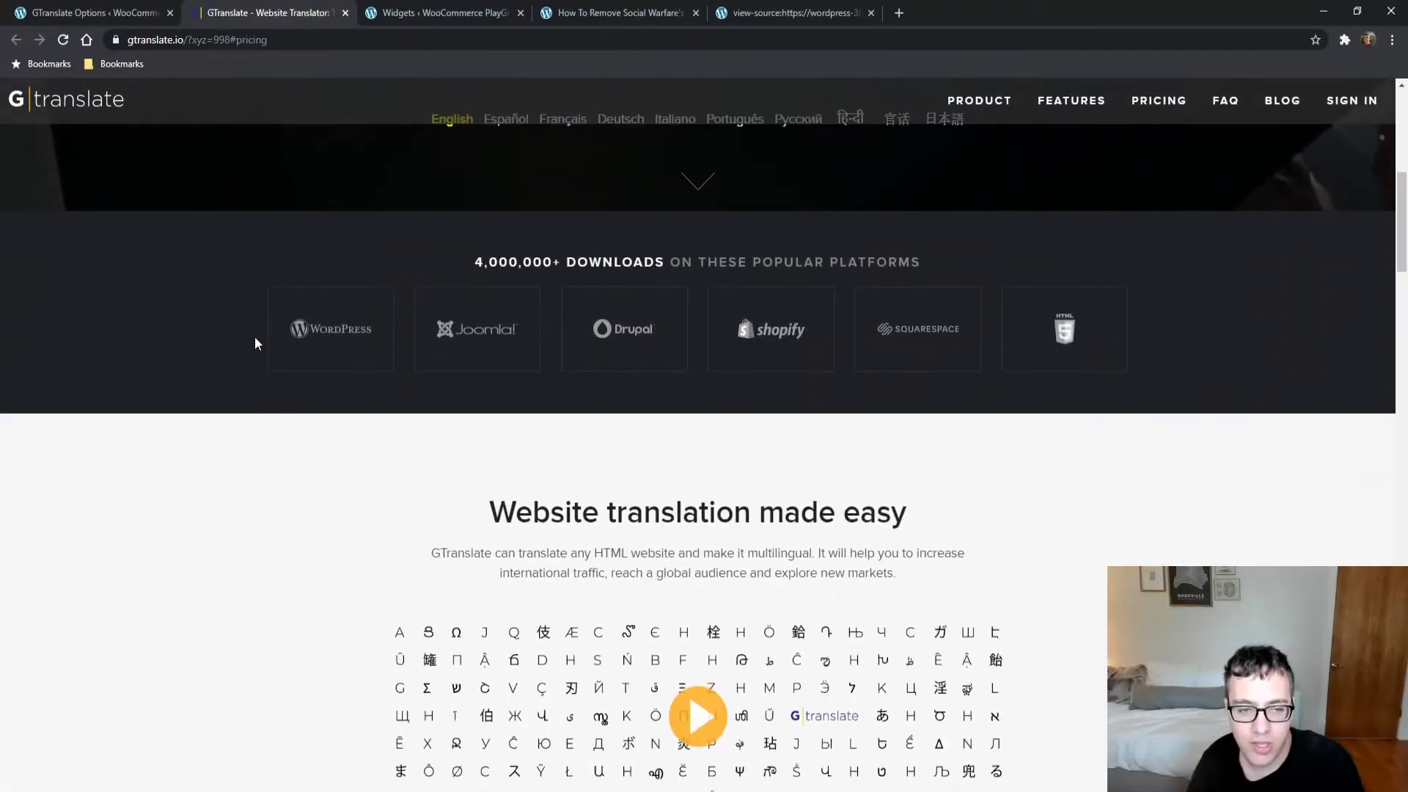
scroll(315, 343, up, 1)
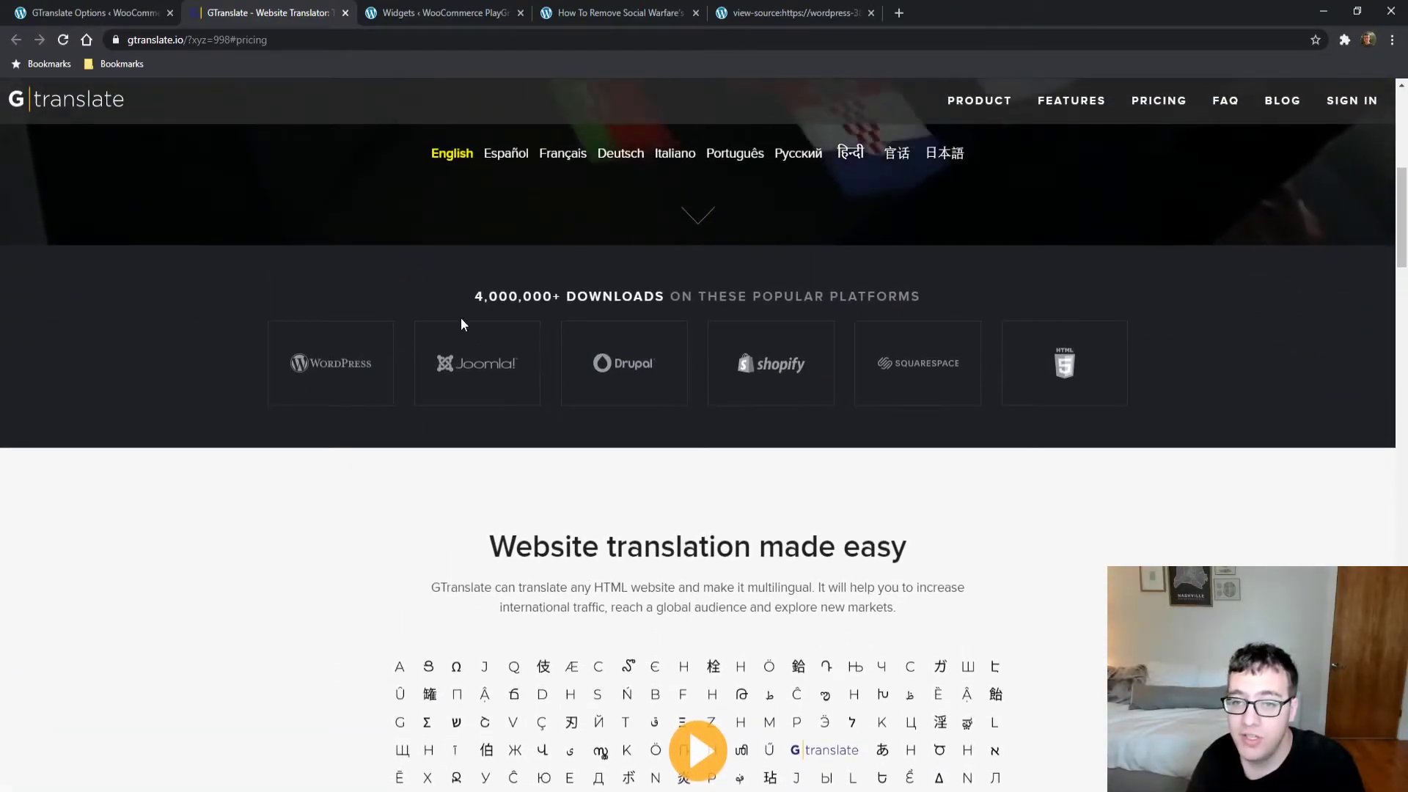
scroll(308, 415, down, 3)
scroll(307, 415, down, 5)
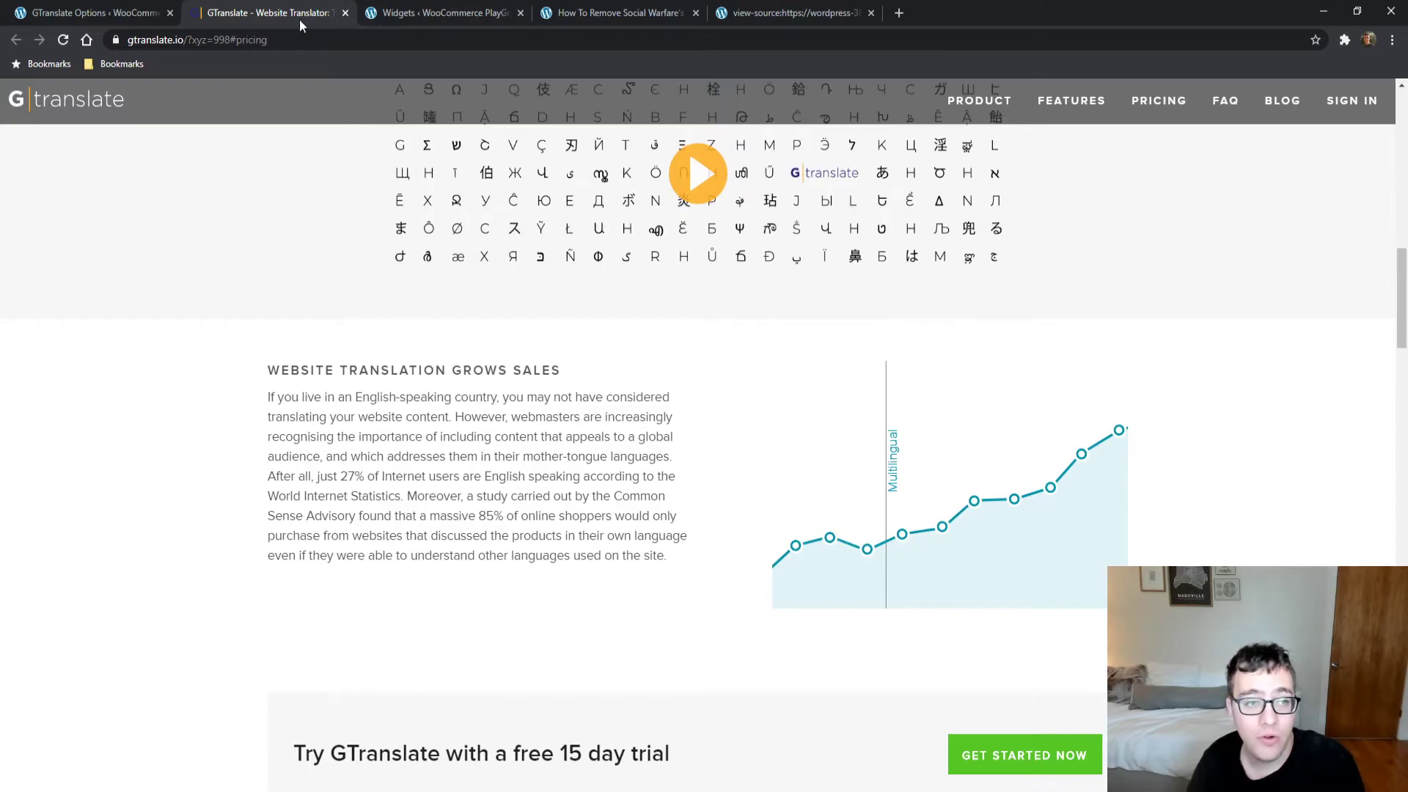
scroll(168, 323, down, 10)
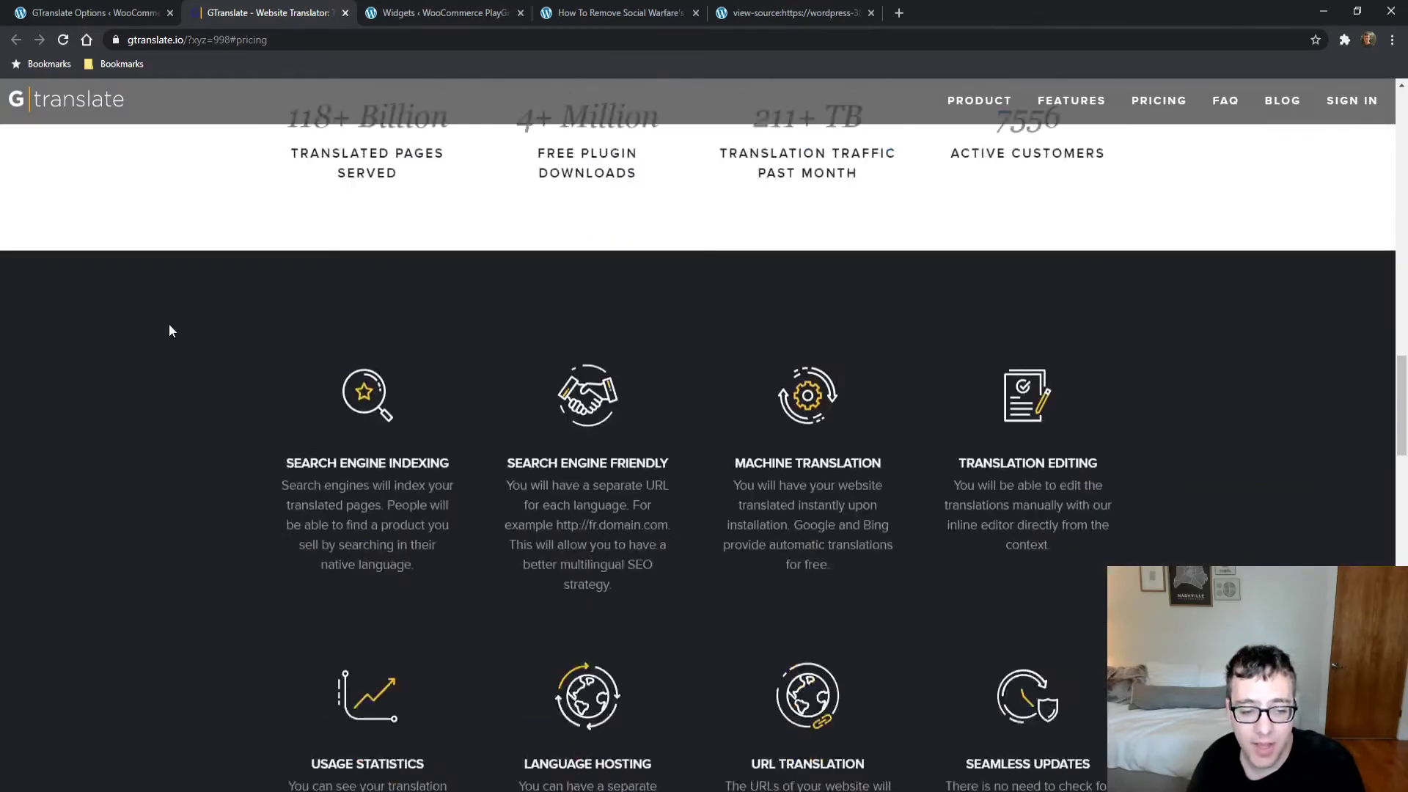
scroll(178, 335, down, 7)
scroll(204, 493, down, 7)
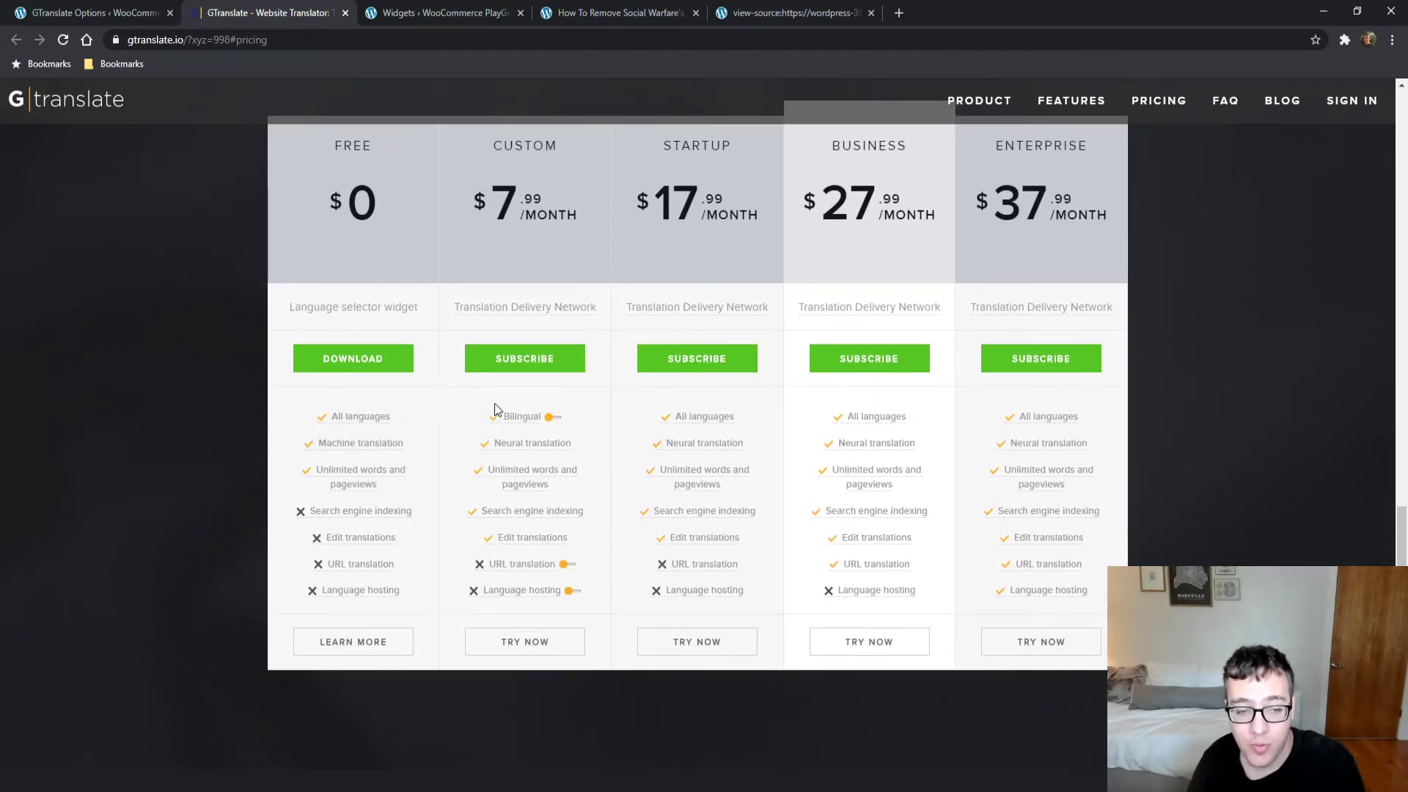
mouse_move(508, 415)
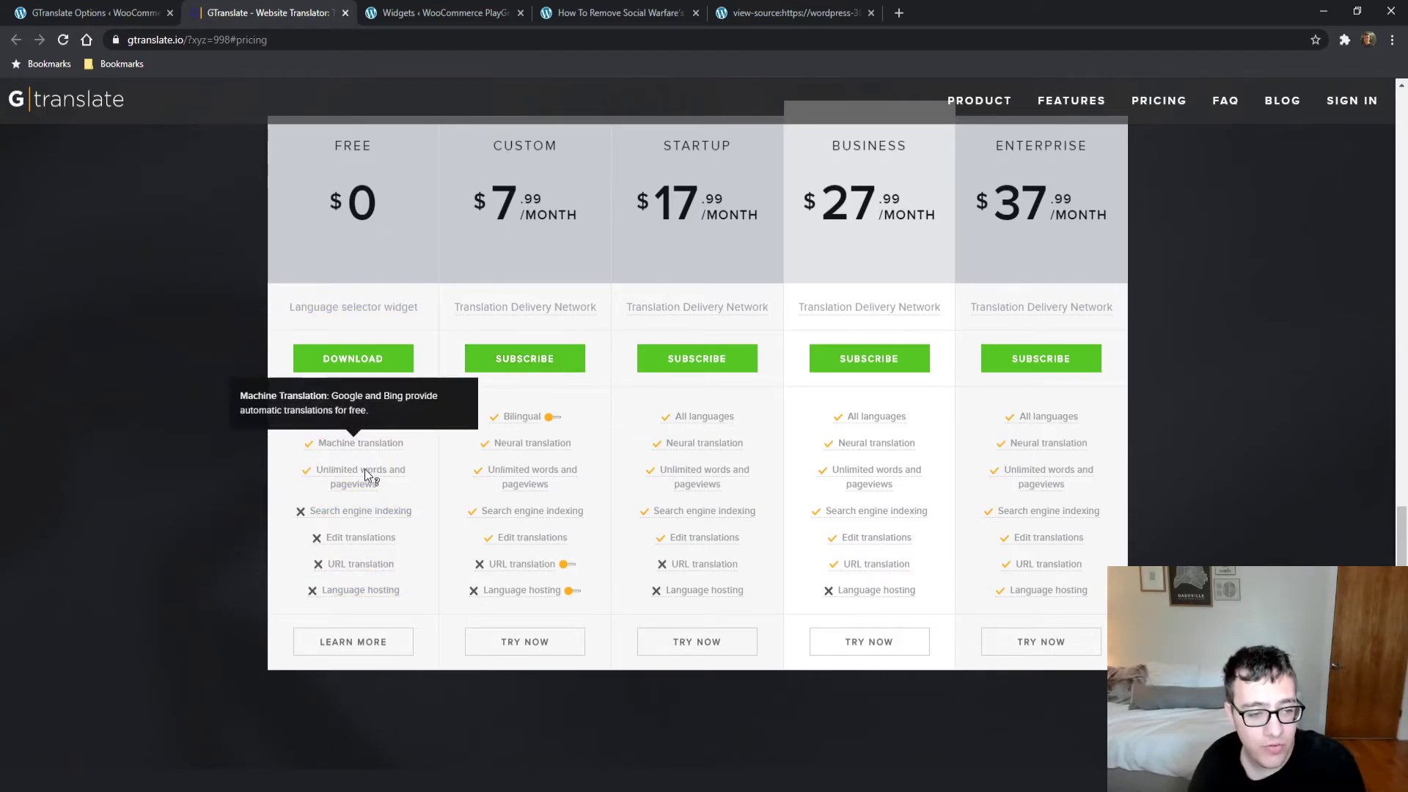
mouse_move(375, 443)
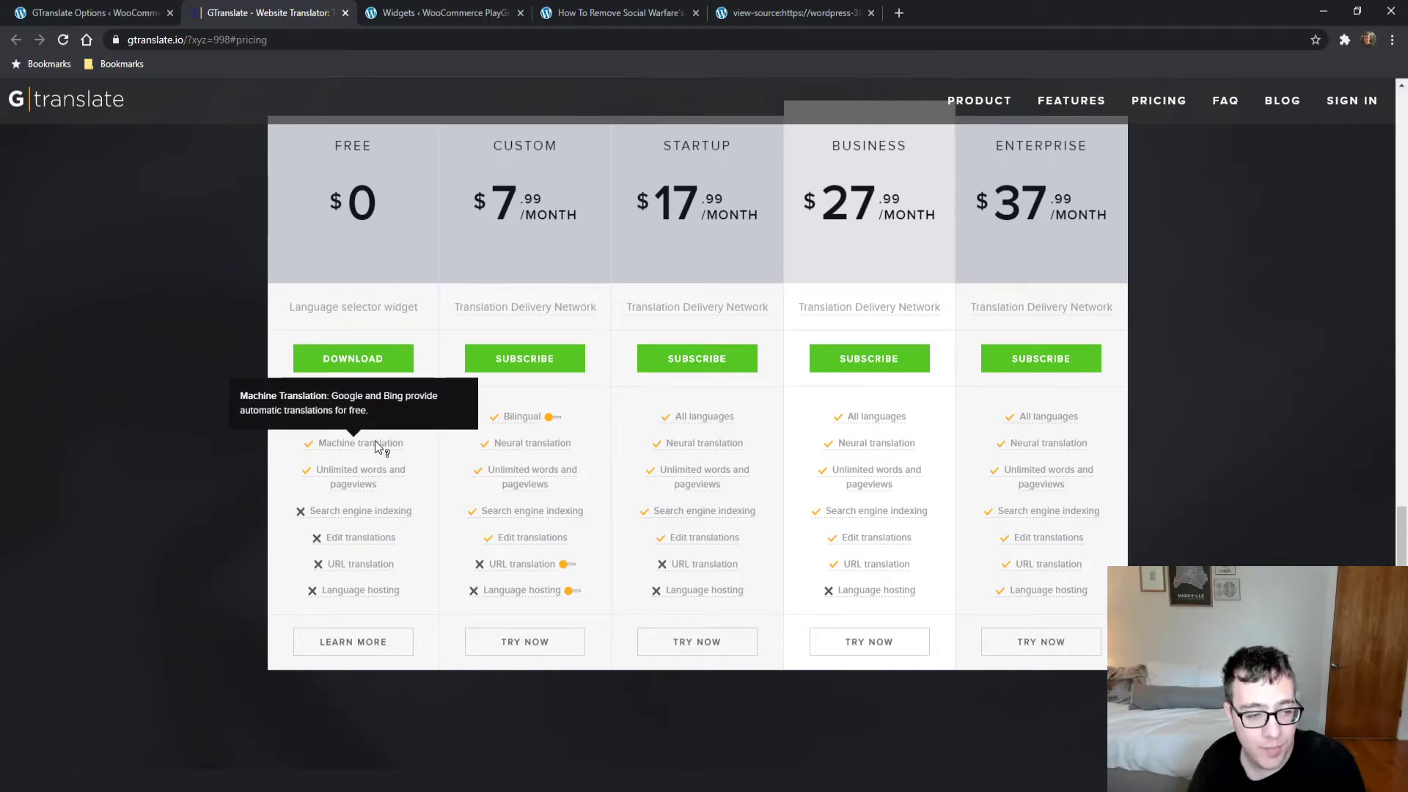
mouse_move(402, 470)
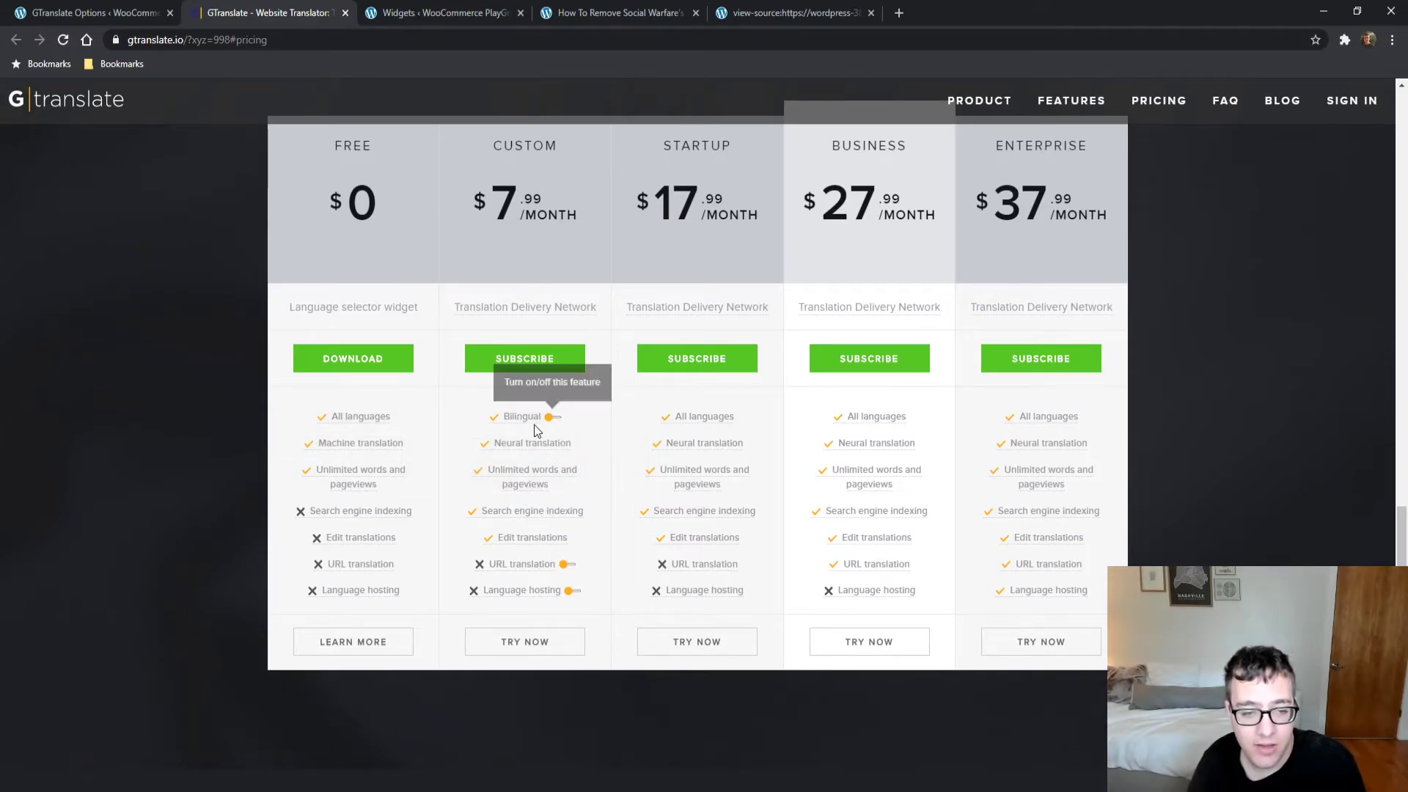
click(553, 417)
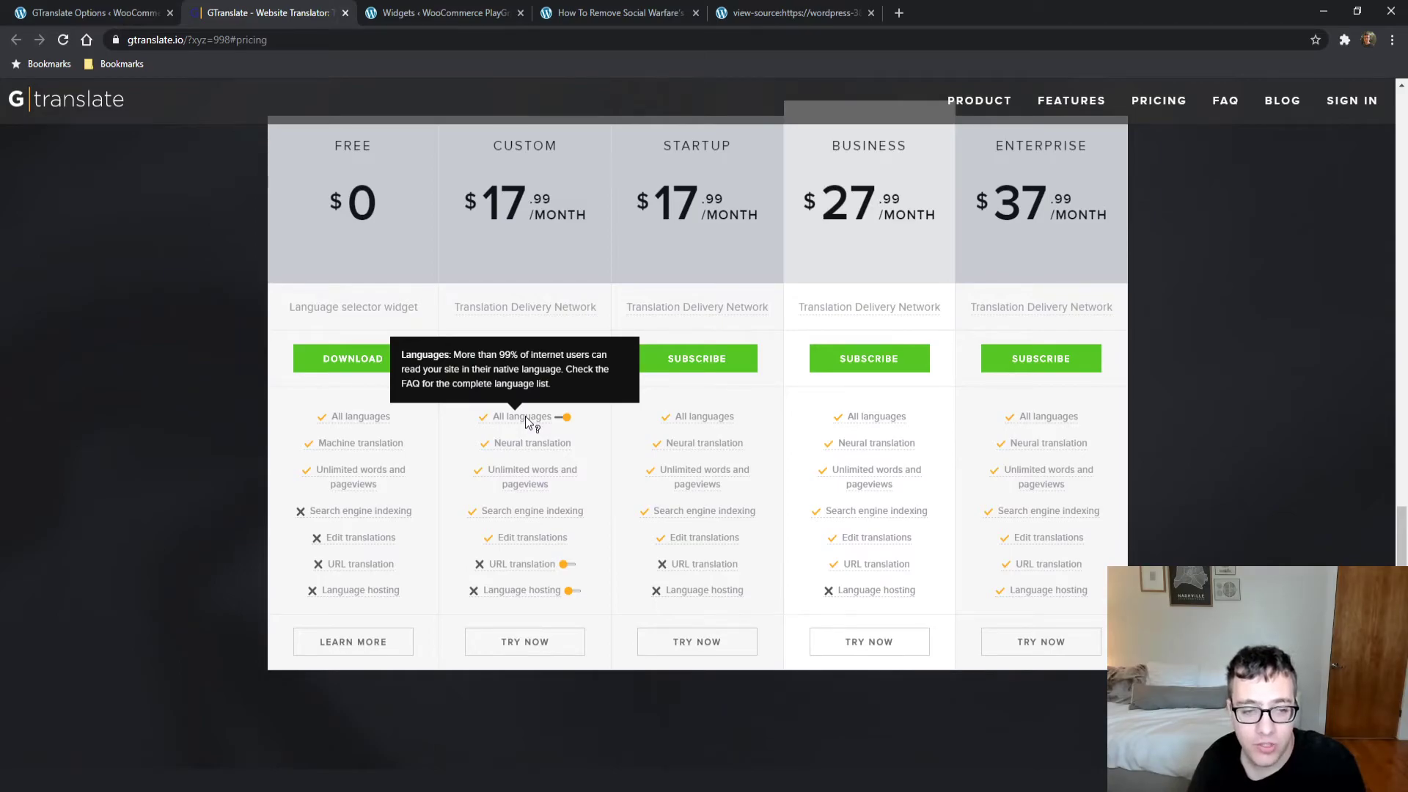
click(561, 416)
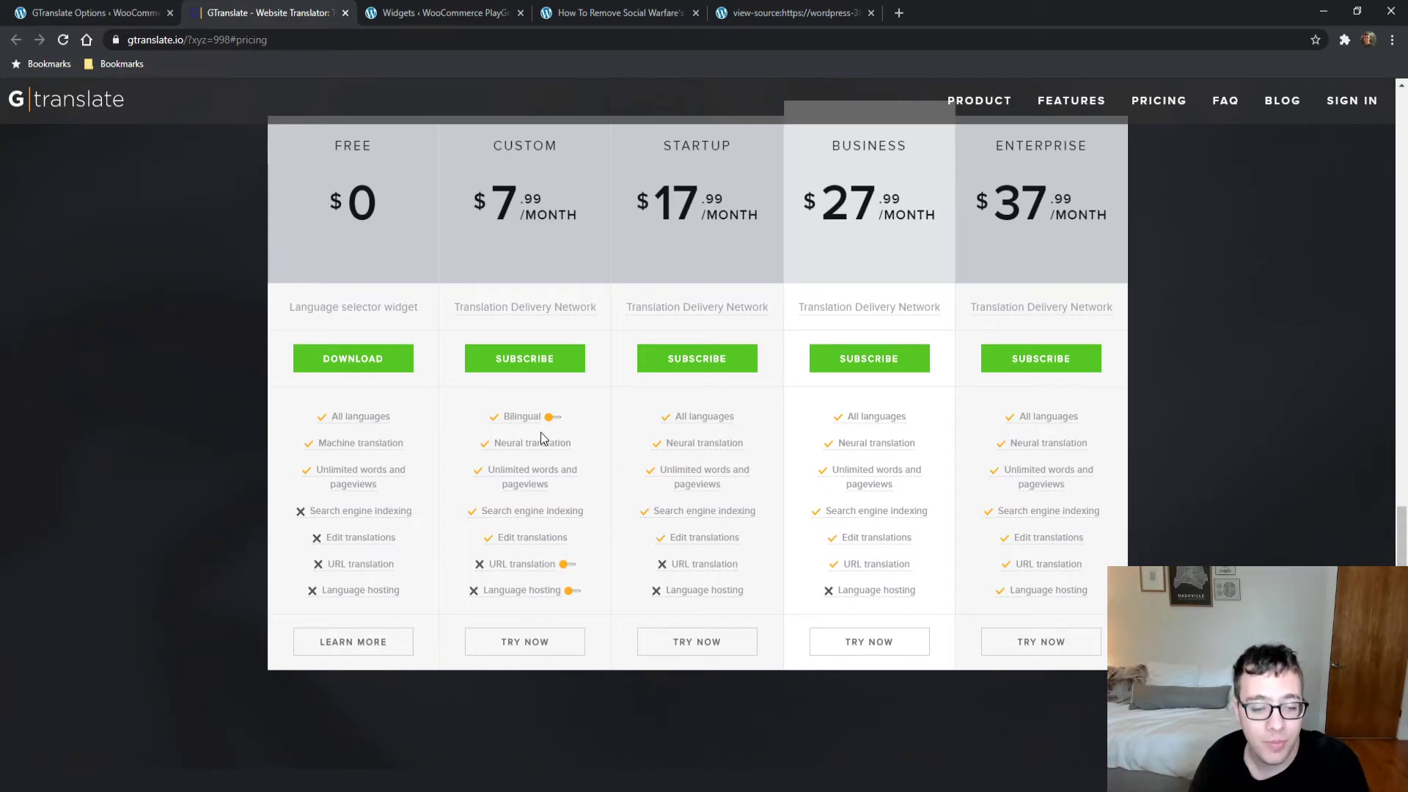
mouse_move(546, 441)
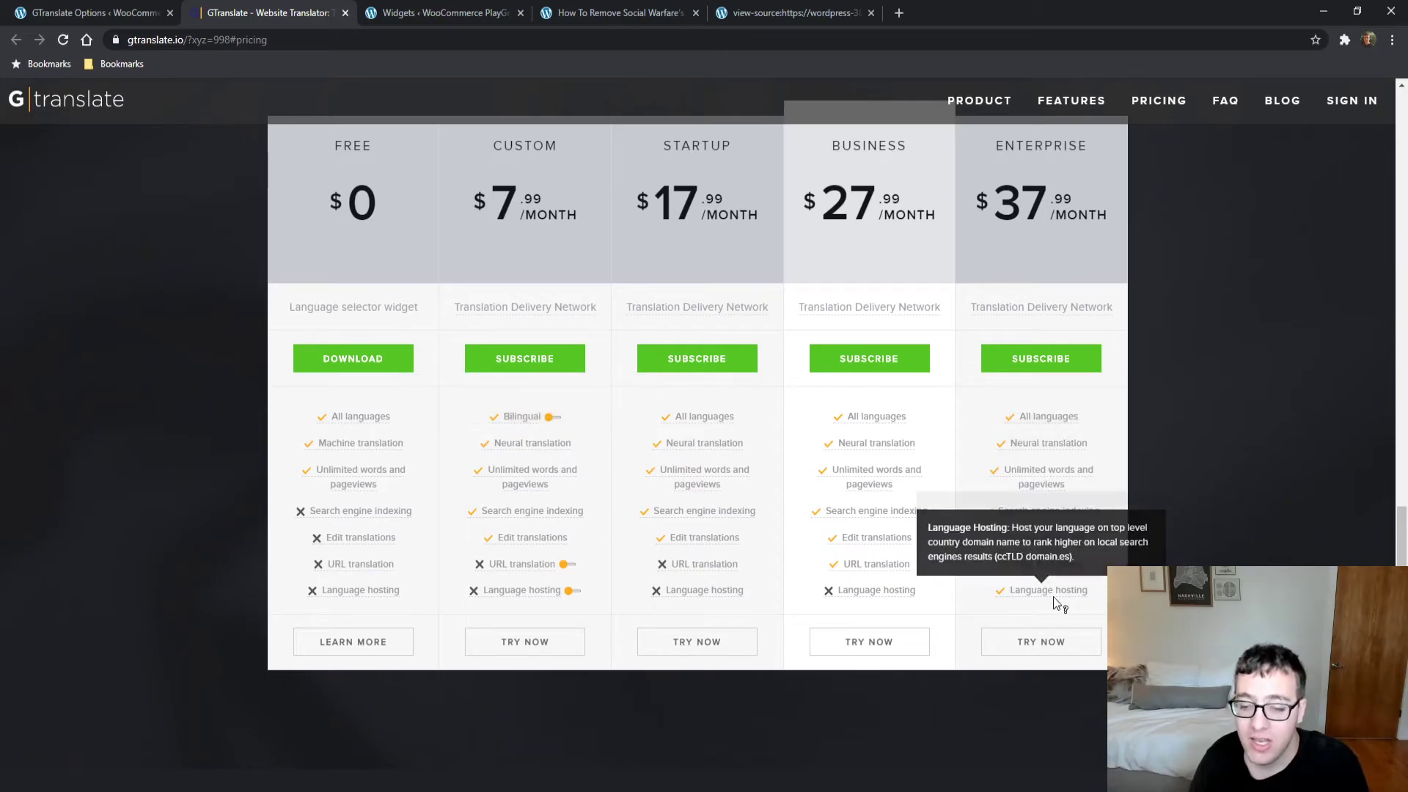
mouse_move(1053, 567)
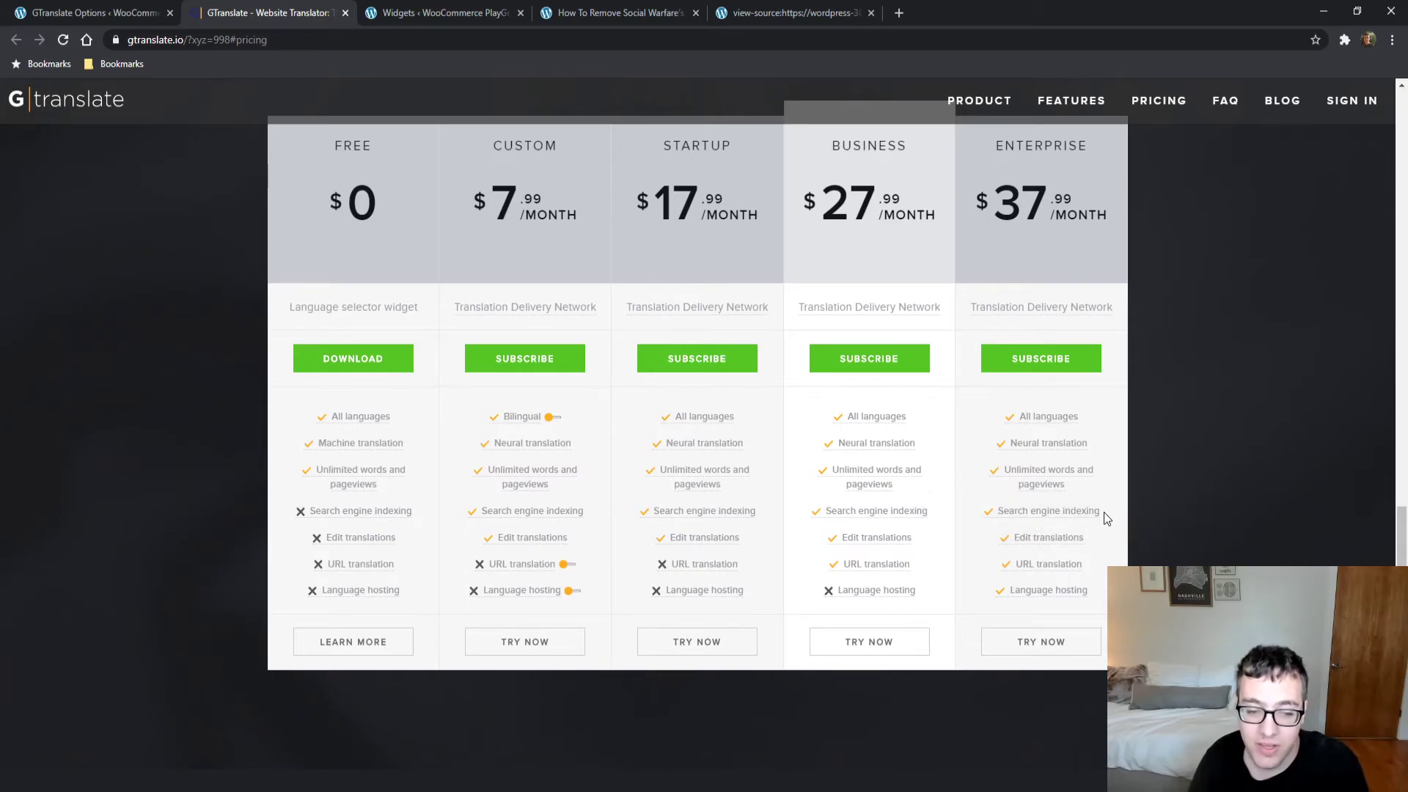
mouse_move(896, 565)
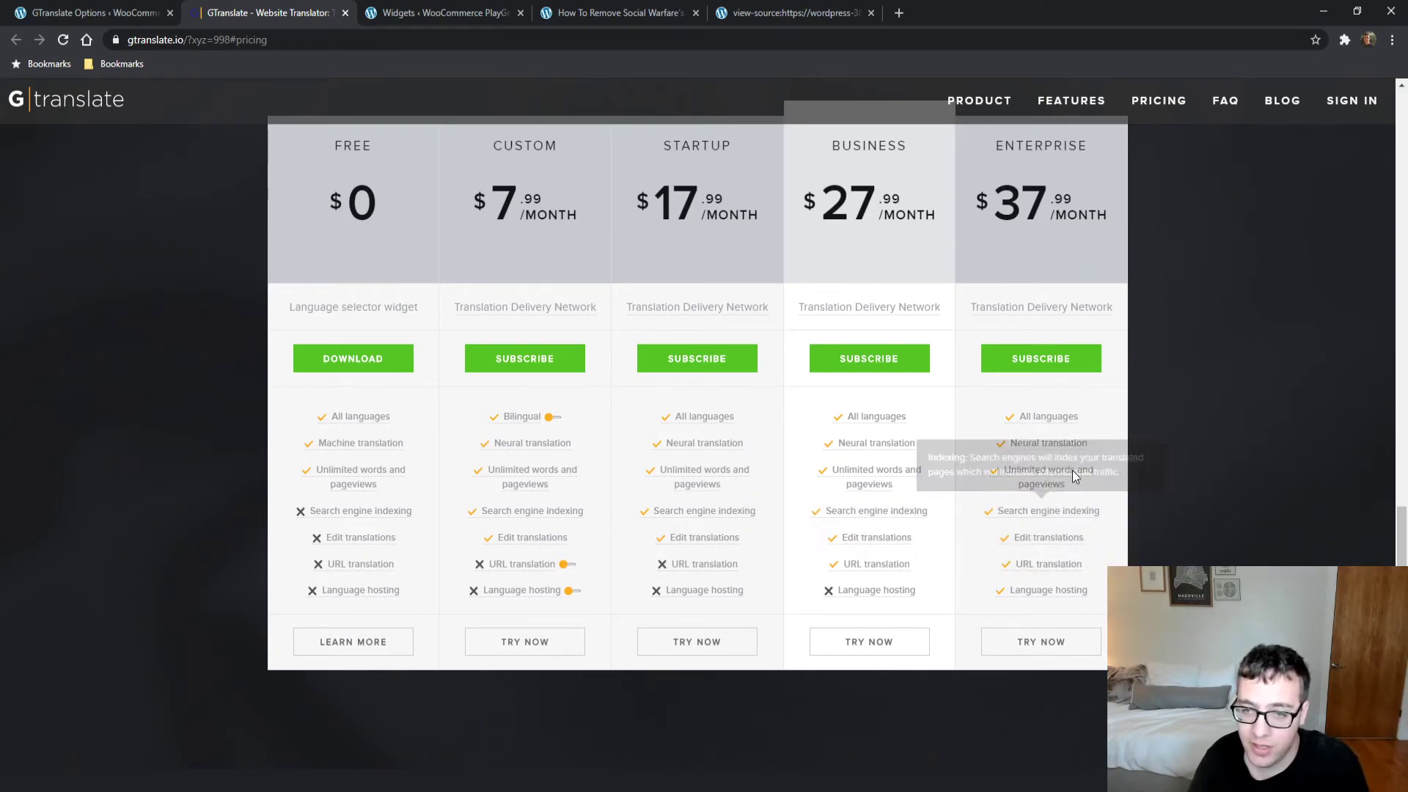
mouse_move(1044, 593)
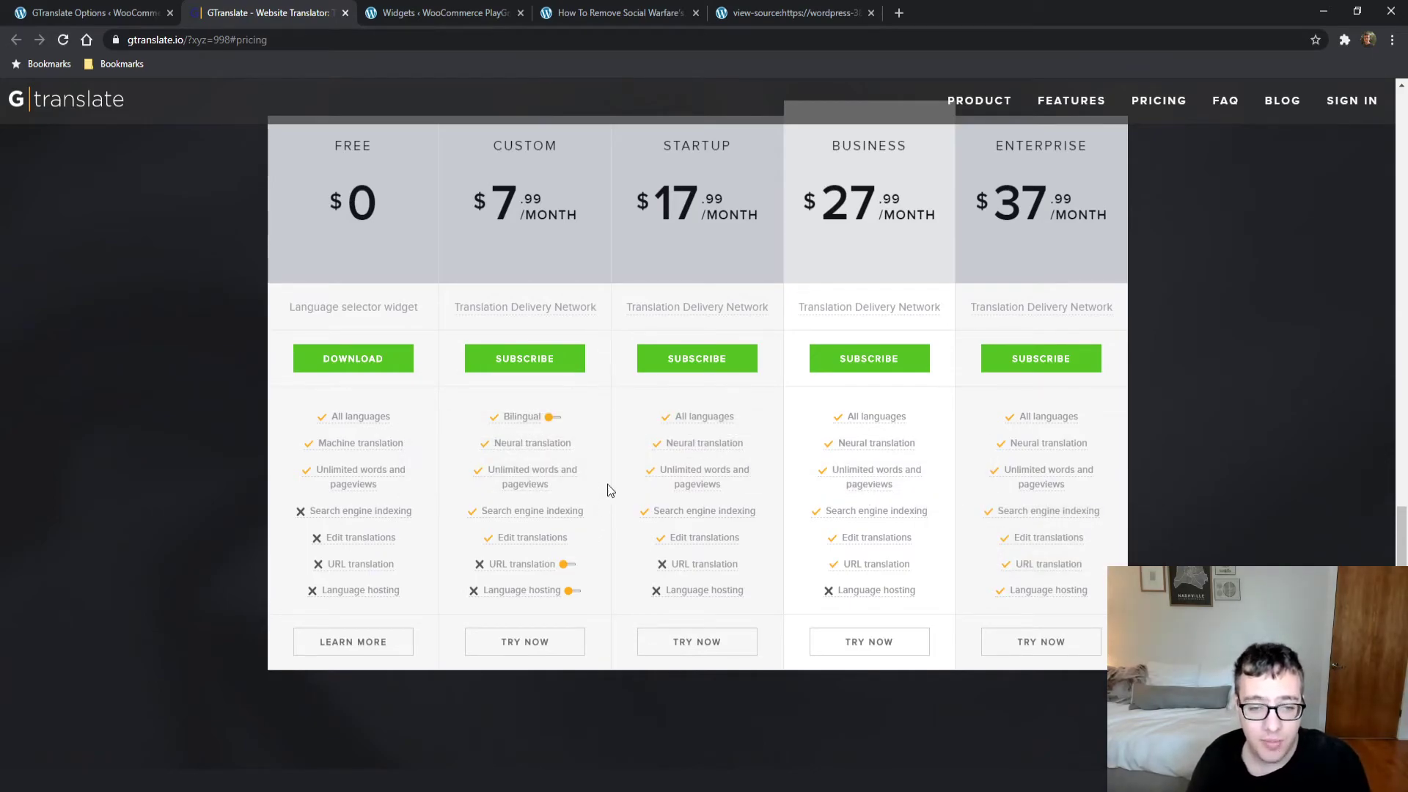
mouse_move(650, 471)
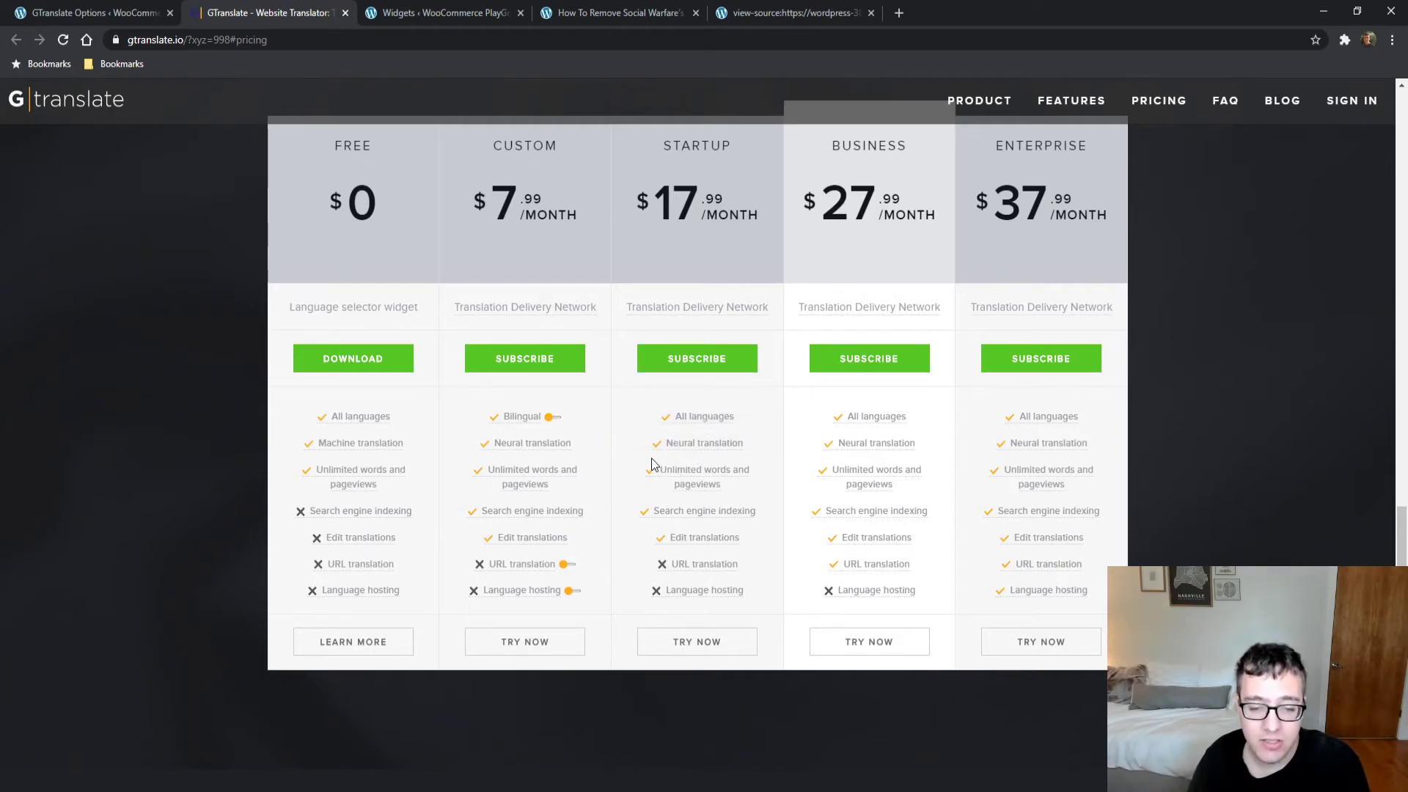
scroll(635, 491, down, 2)
scroll(635, 494, up, 2)
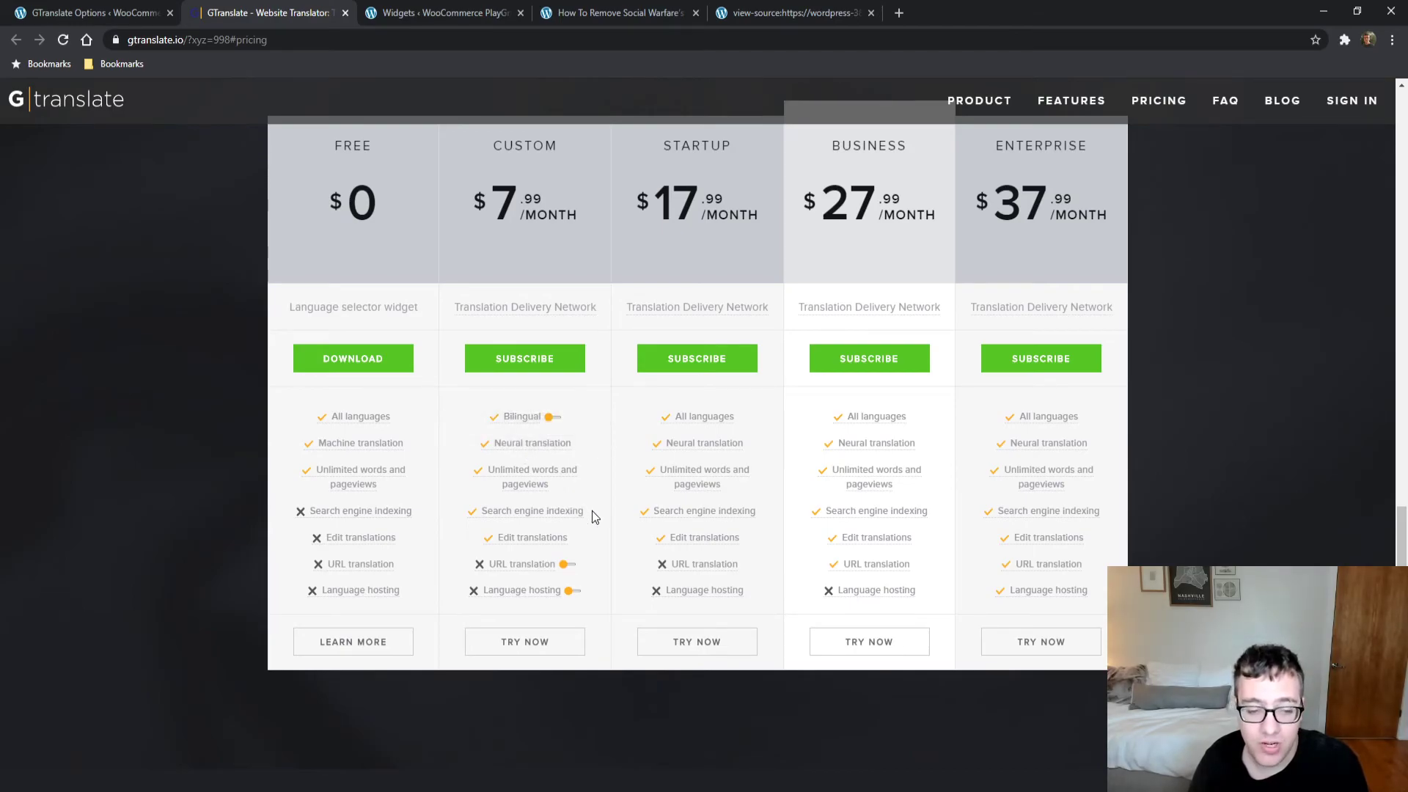
mouse_move(545, 536)
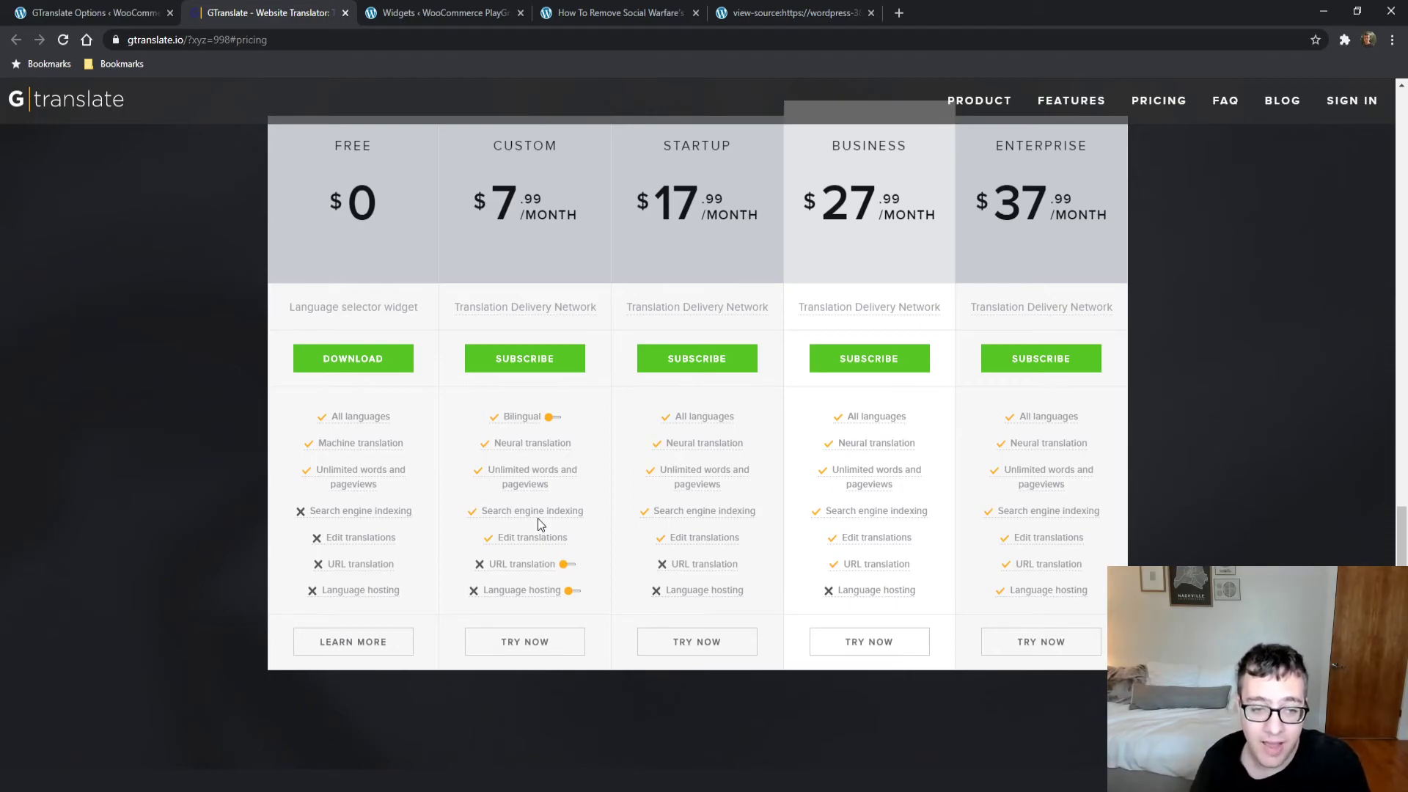
mouse_move(507, 416)
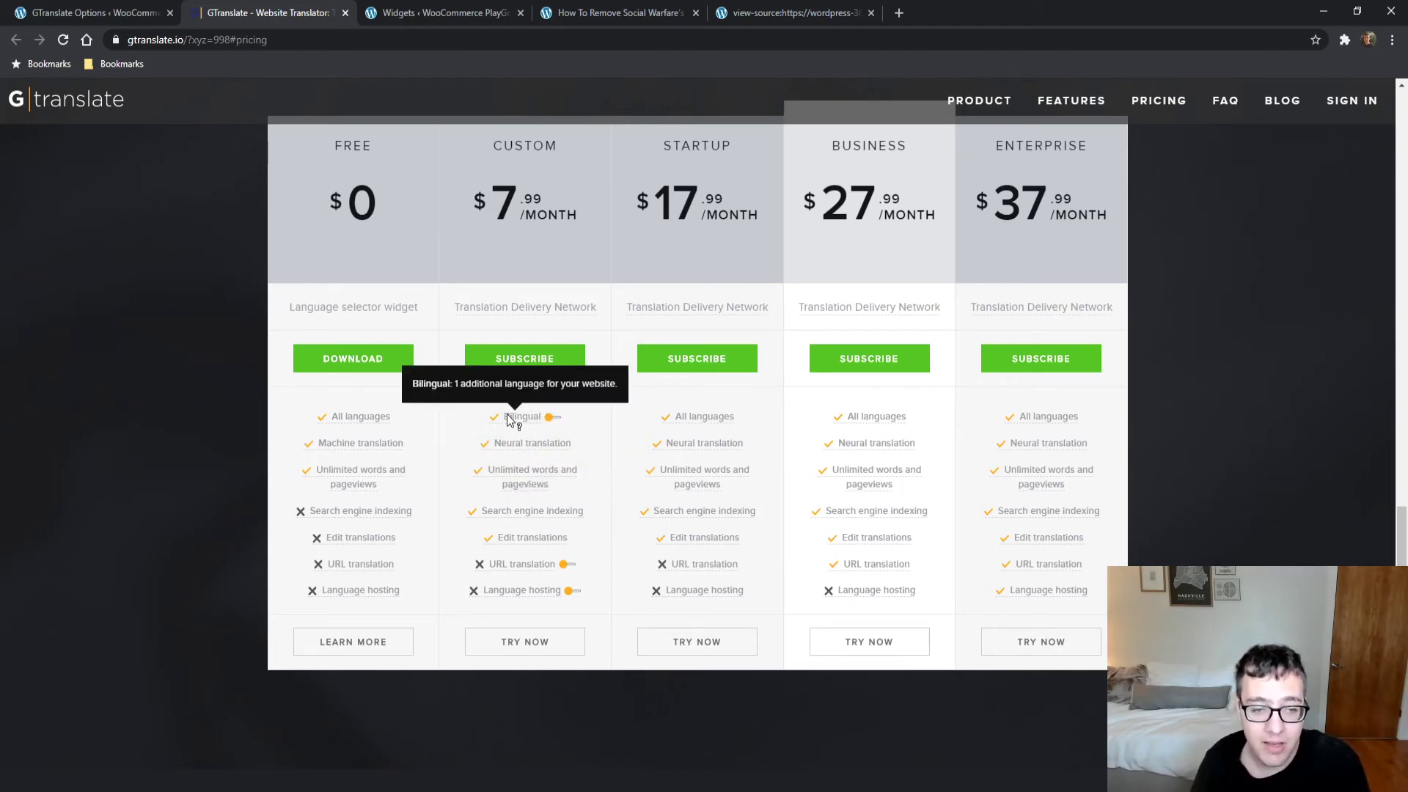
click(555, 417)
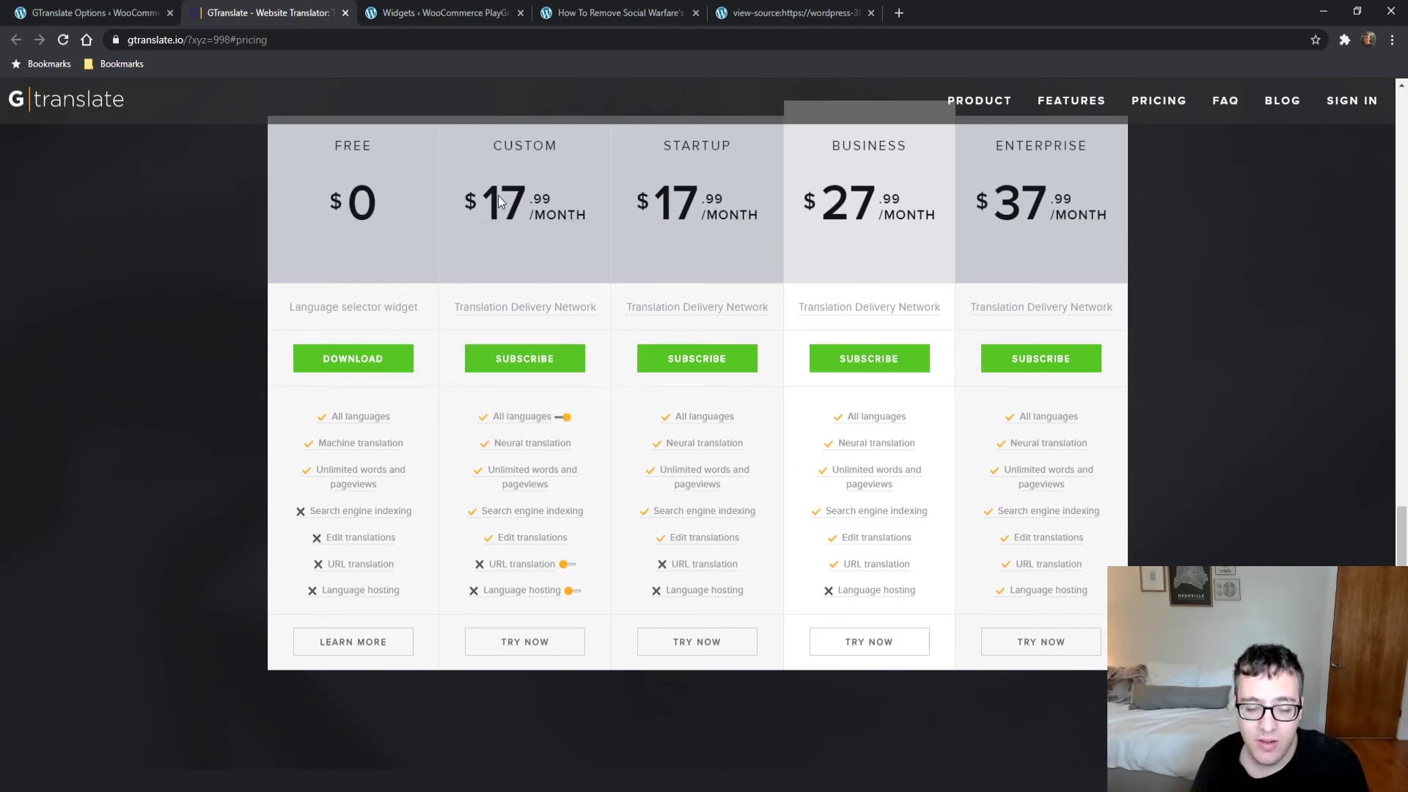
click(563, 417)
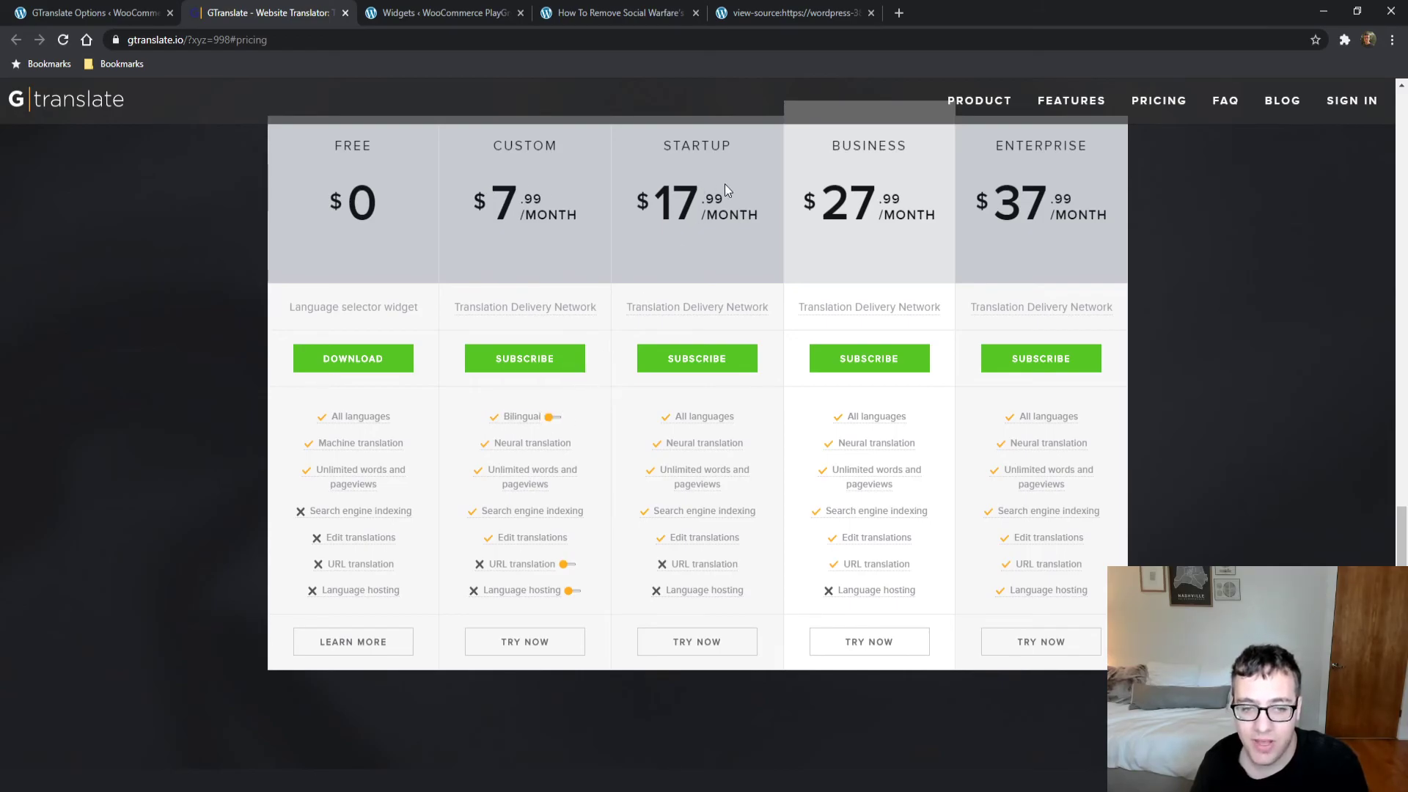
mouse_move(684, 306)
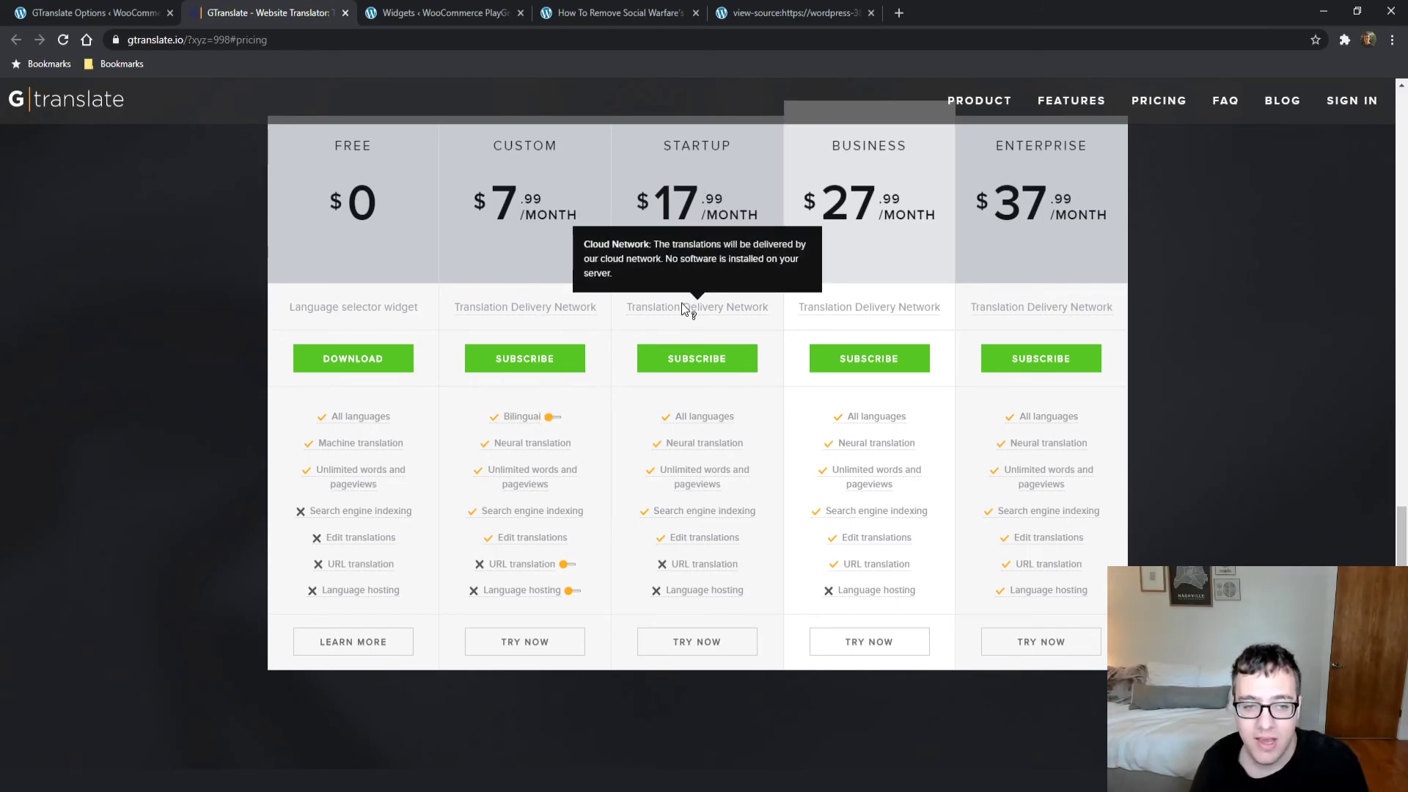
click(689, 306)
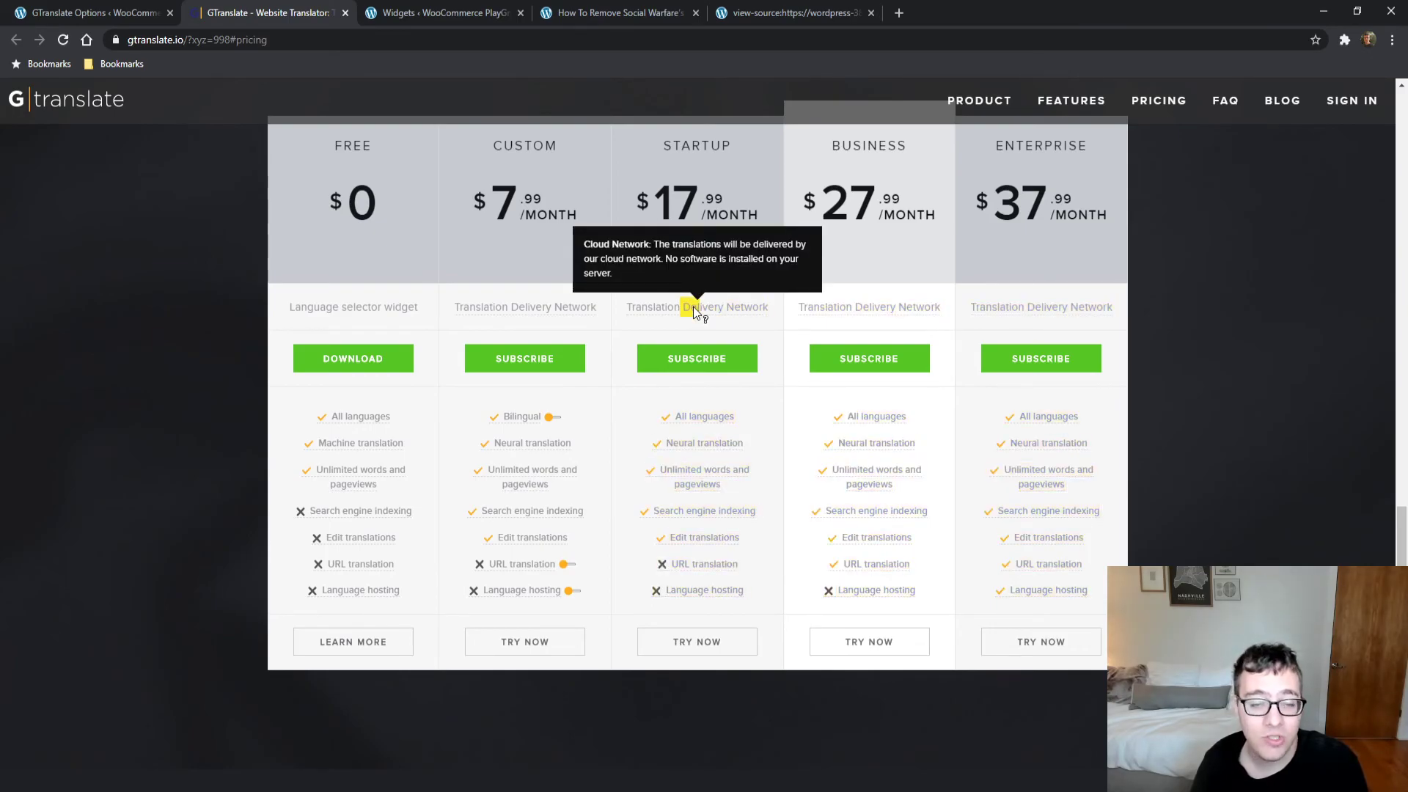
scroll(770, 594, down, 4)
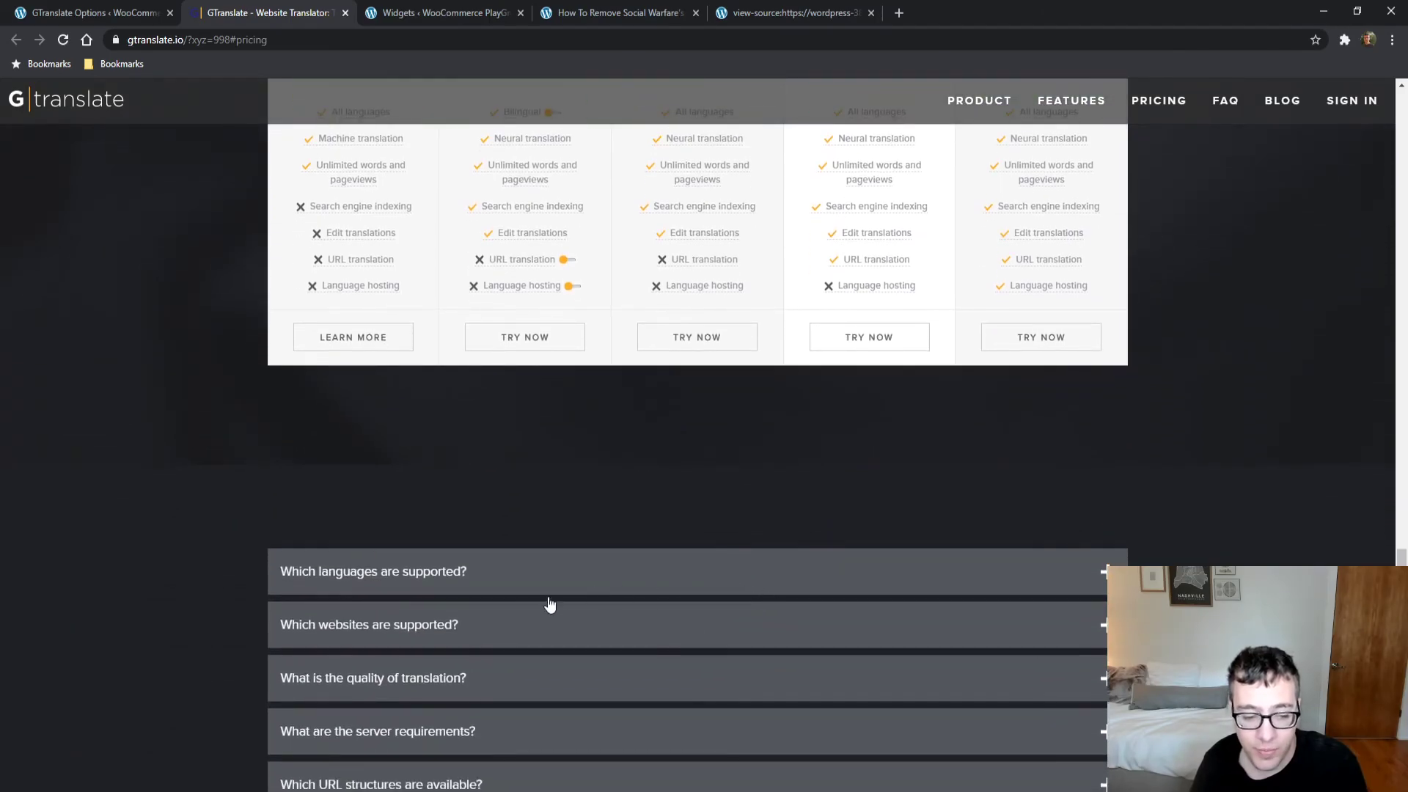
click(445, 625)
click(445, 624)
click(500, 578)
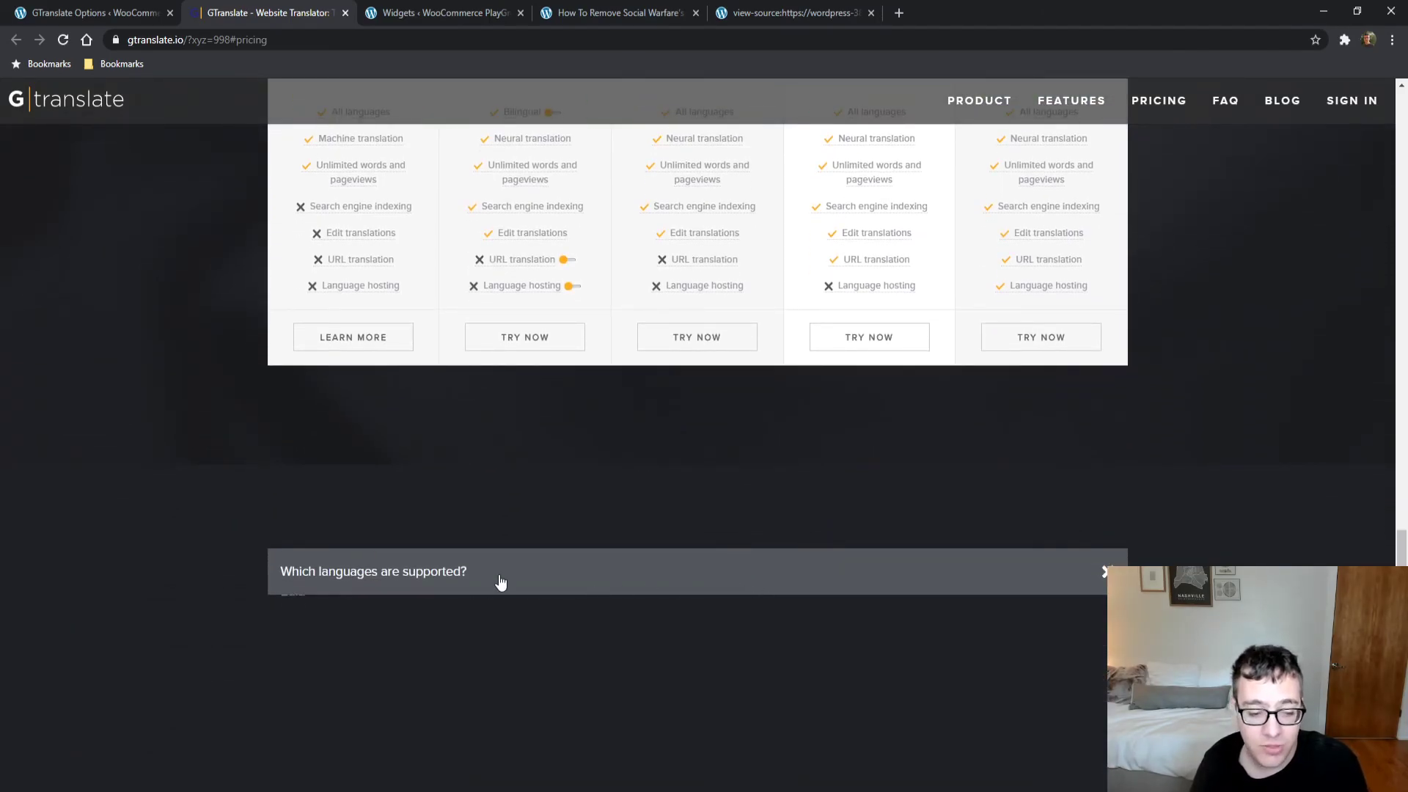
click(503, 578)
click(455, 683)
click(456, 683)
scroll(780, 411, up, 4)
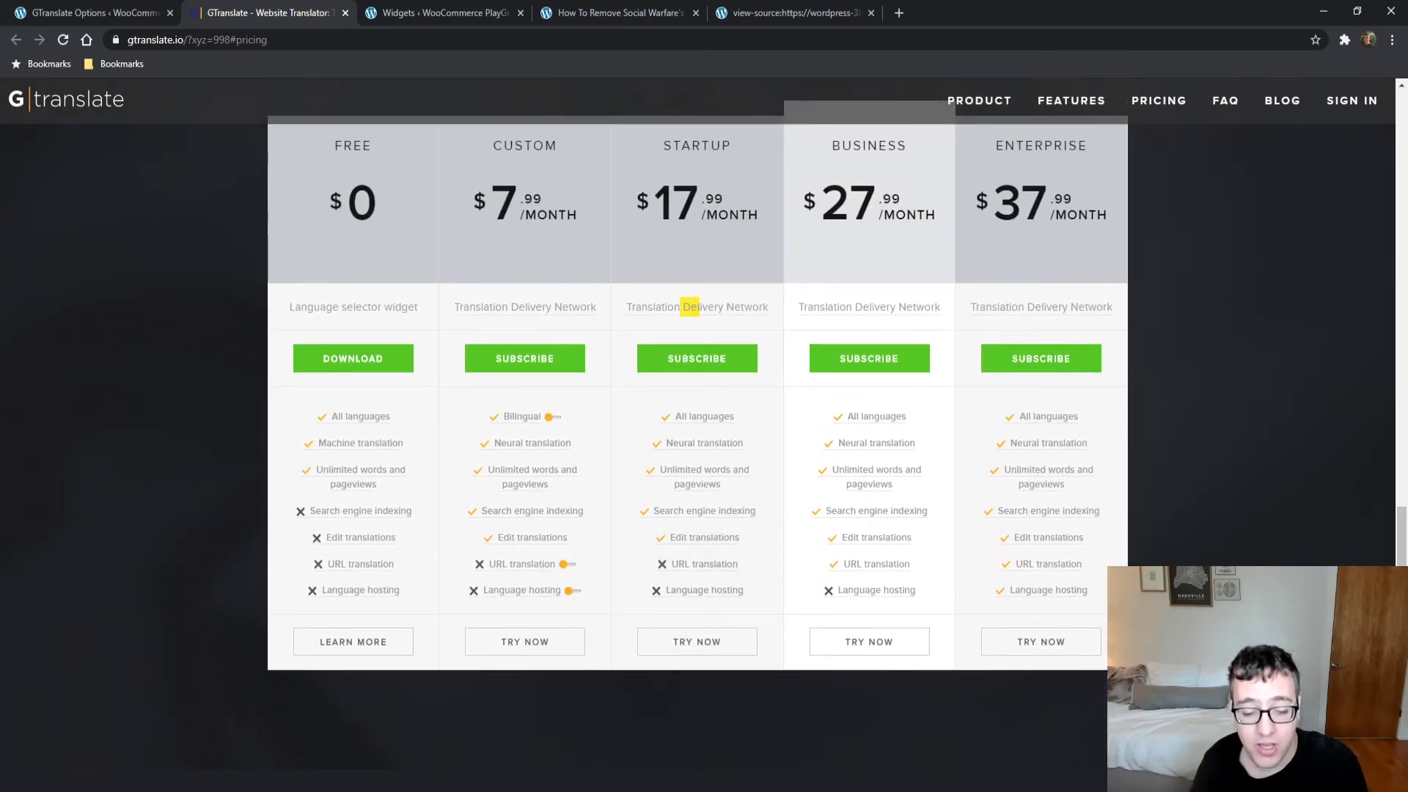